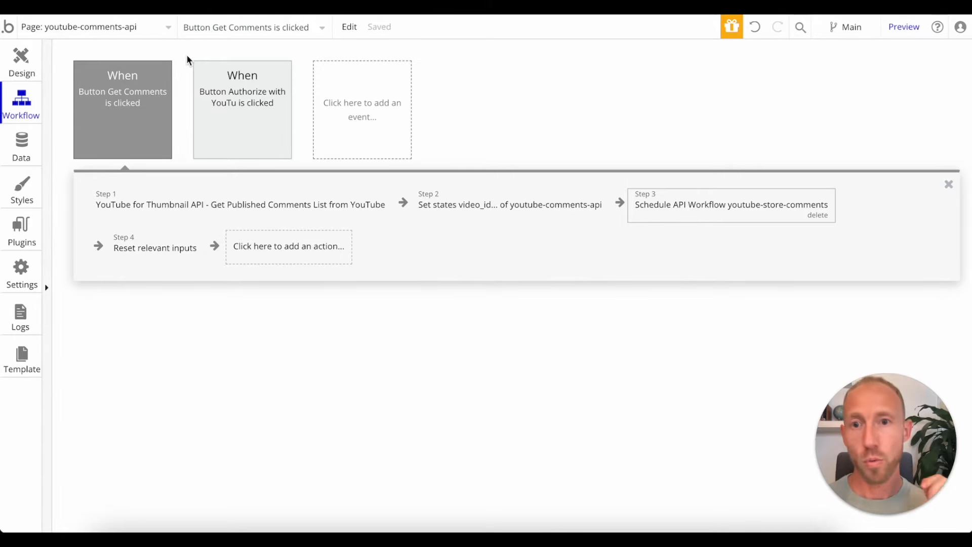
Examine the page design's Video ID input, Get Comments button and the repeating group of YouTube comments
click(34, 67)
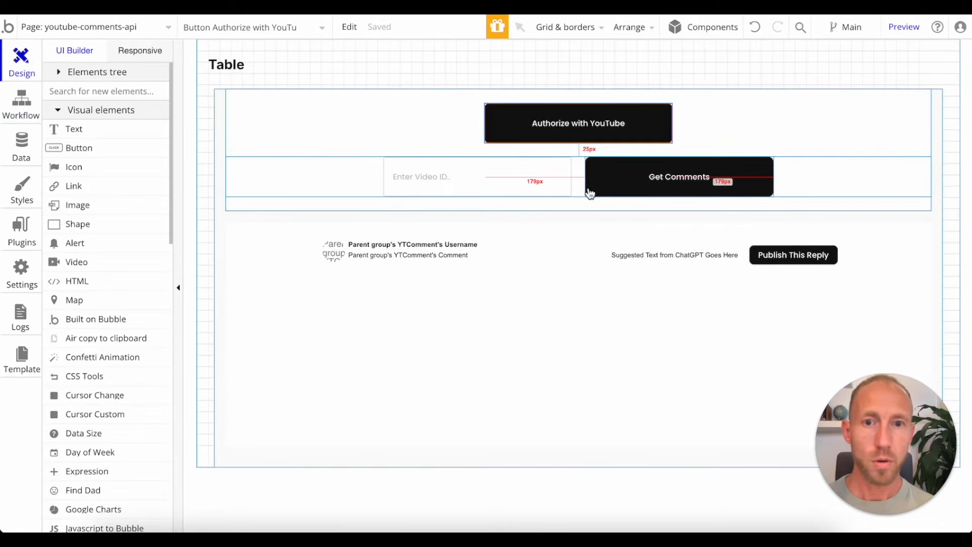
click(511, 177)
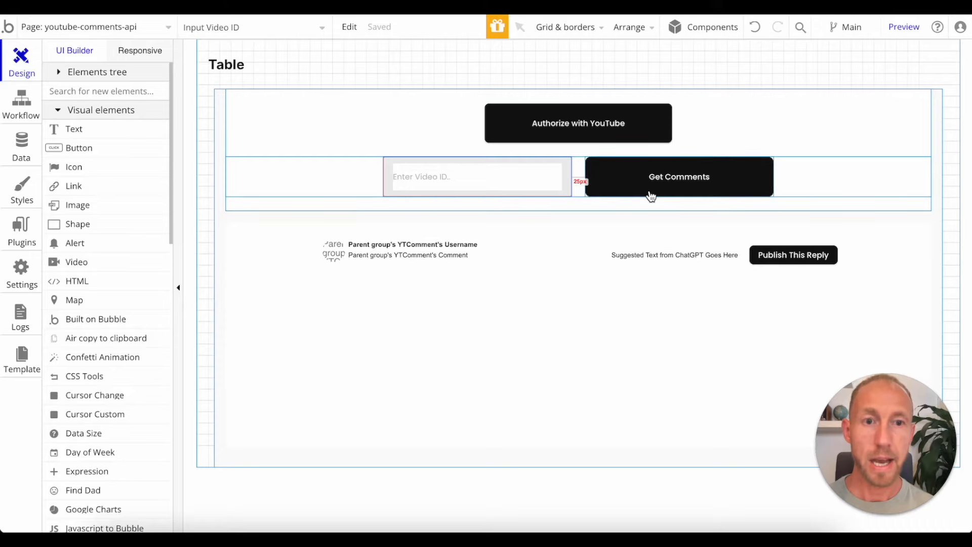
click(632, 189)
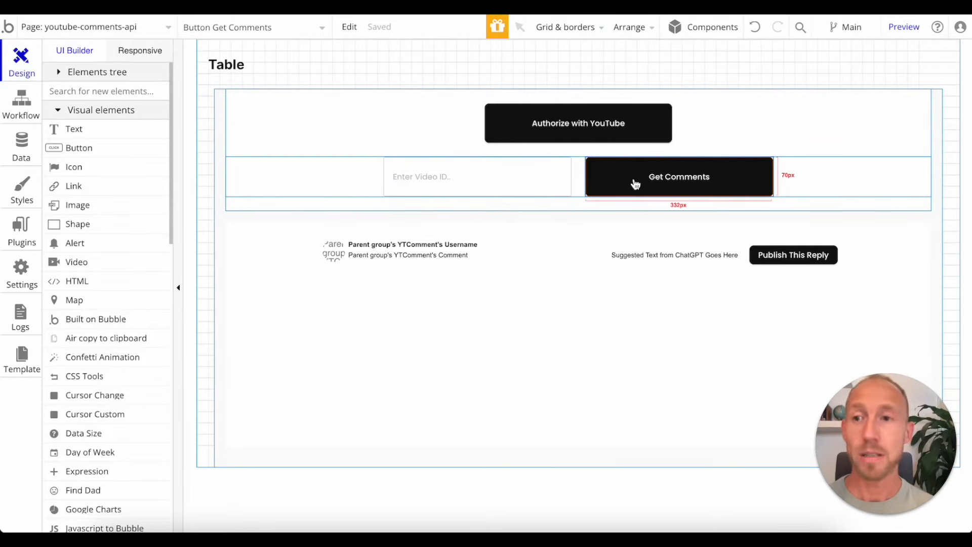
click(428, 245)
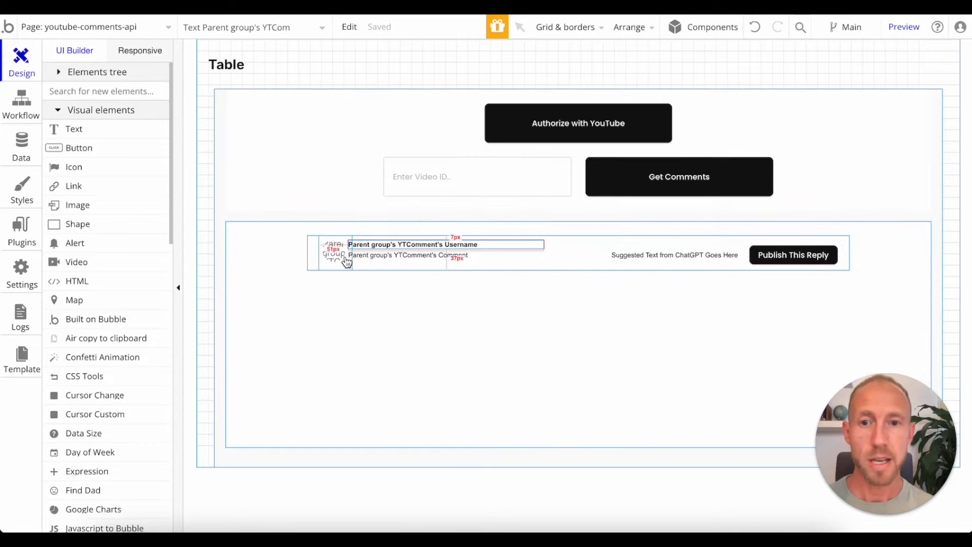
click(324, 265)
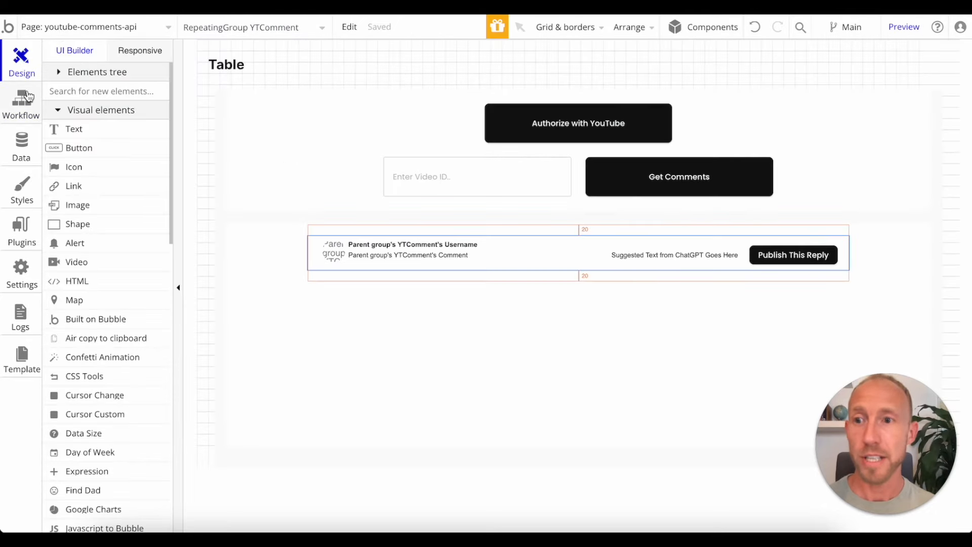
Review the Get Comments button's workflow and the Data (Things) actions available for it
click(22, 108)
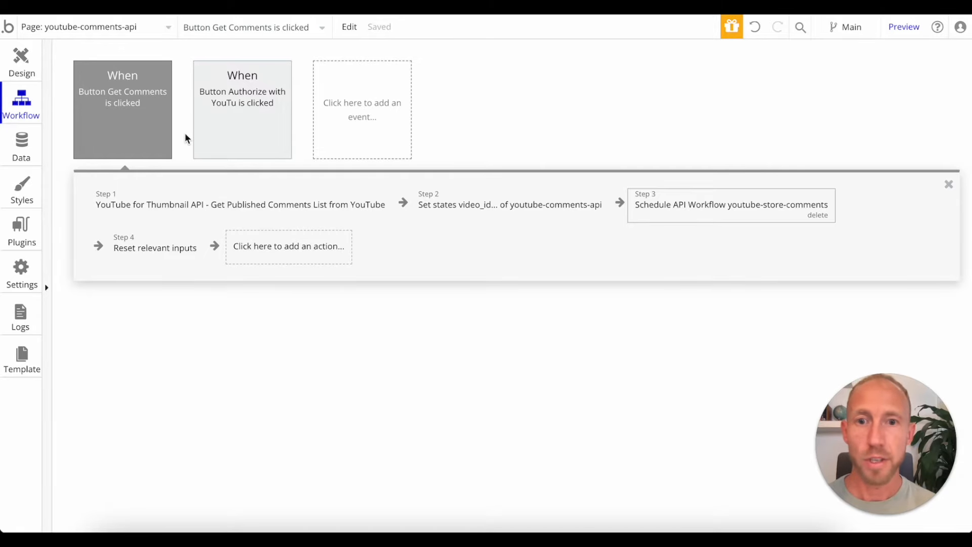
click(286, 250)
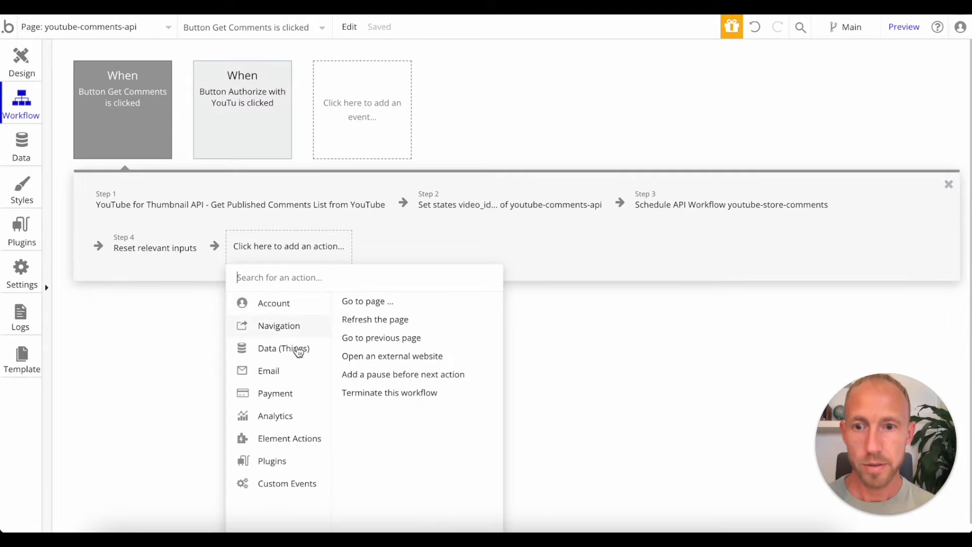
mouse_move(302, 347)
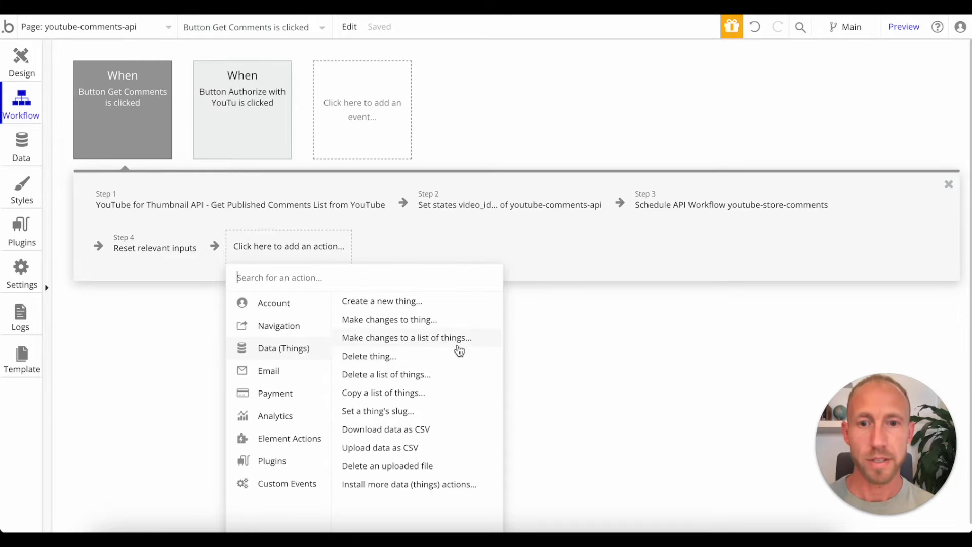
click(519, 361)
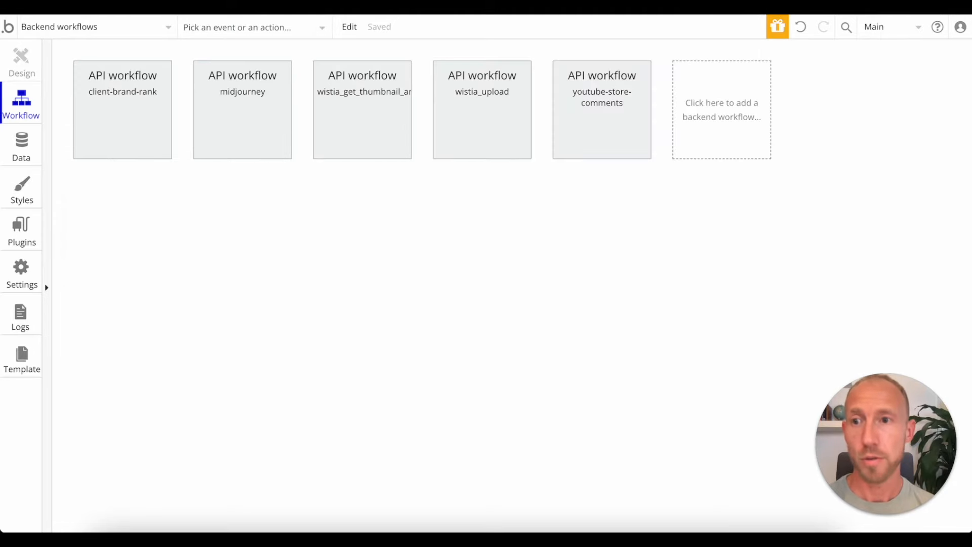
Check the app's API settings for the option that enables the Workflow API and backend workflows
click(32, 269)
click(556, 89)
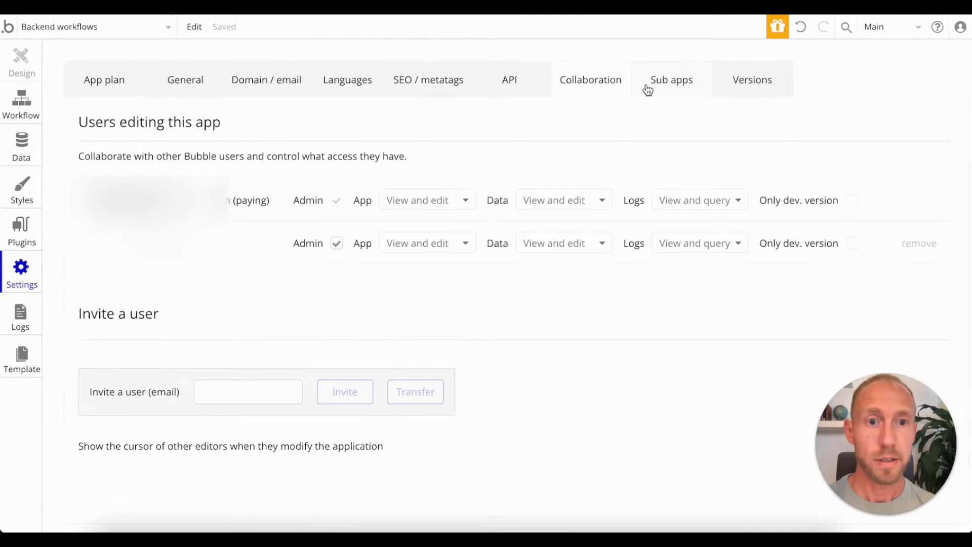
click(668, 84)
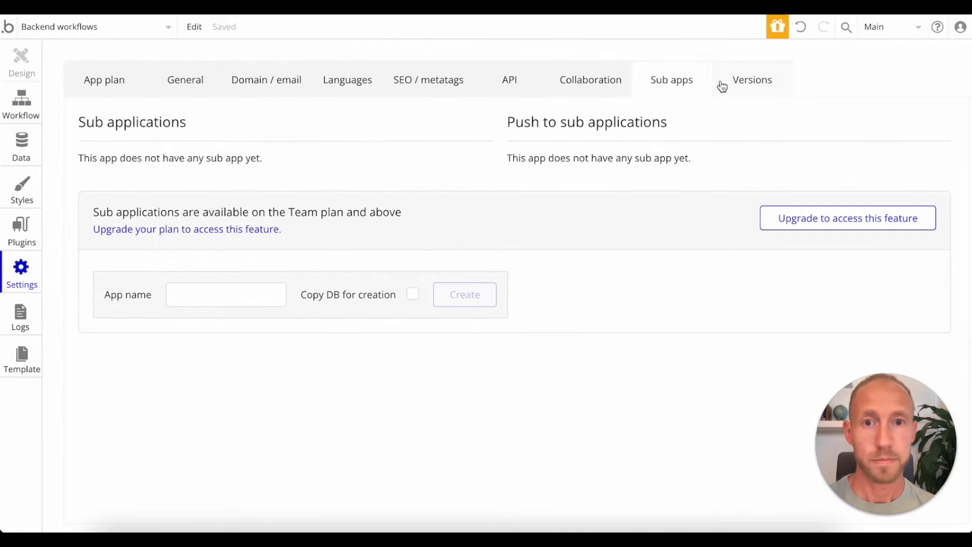
click(491, 83)
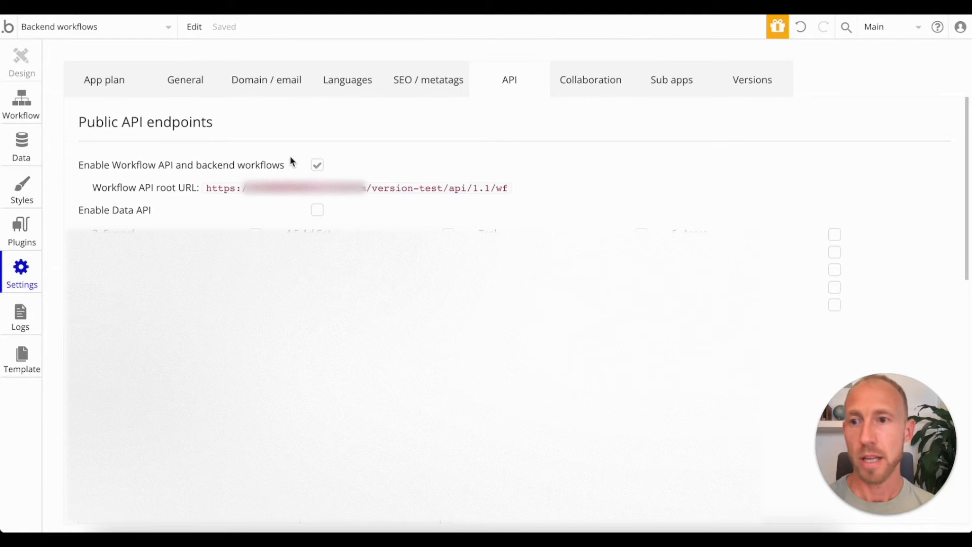
Create a backend API workflow named youtube-comment-creator and turn off its exposure as a public API workflow
click(25, 98)
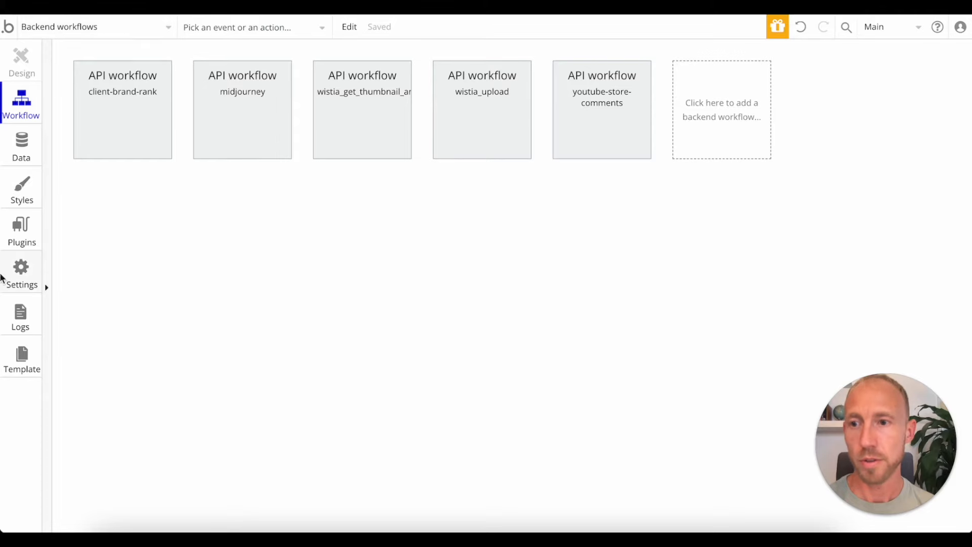
click(101, 27)
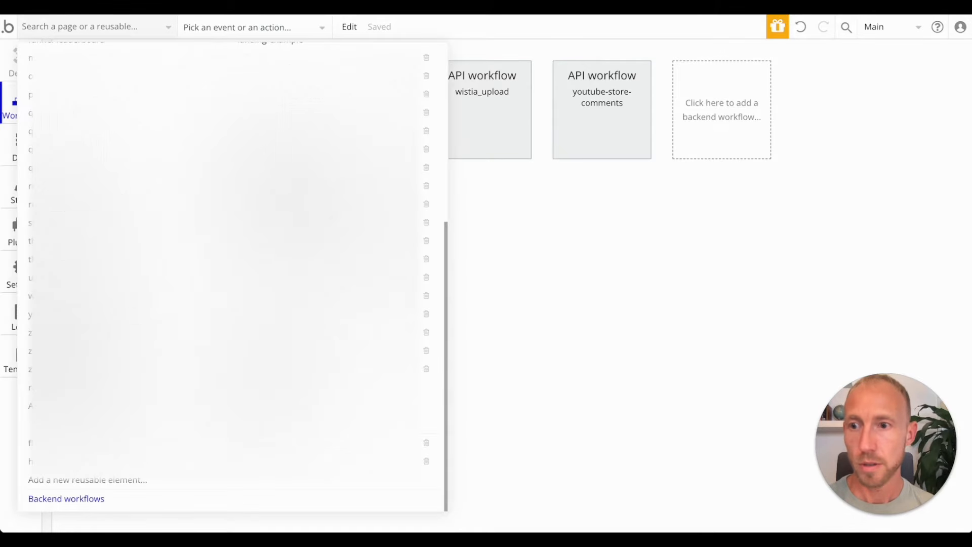
click(98, 499)
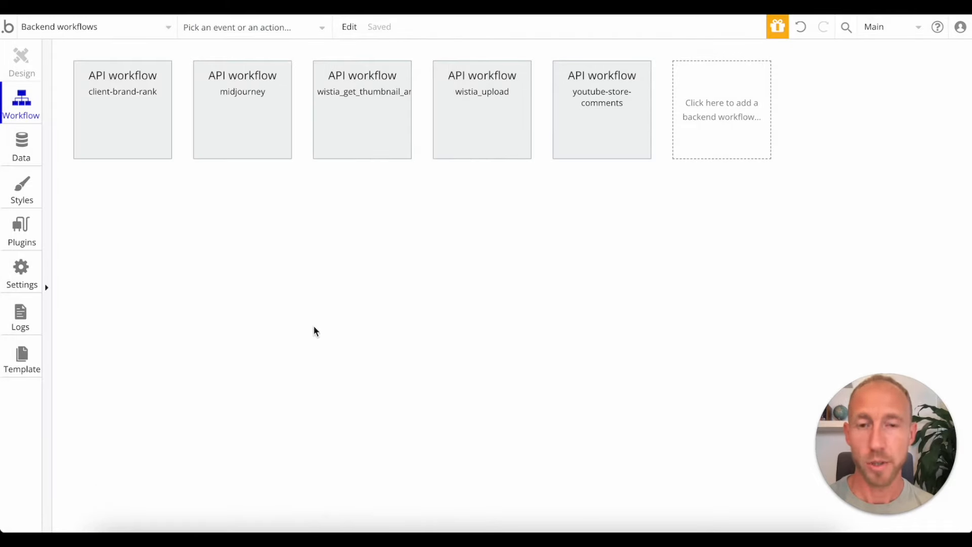
click(705, 128)
click(809, 174)
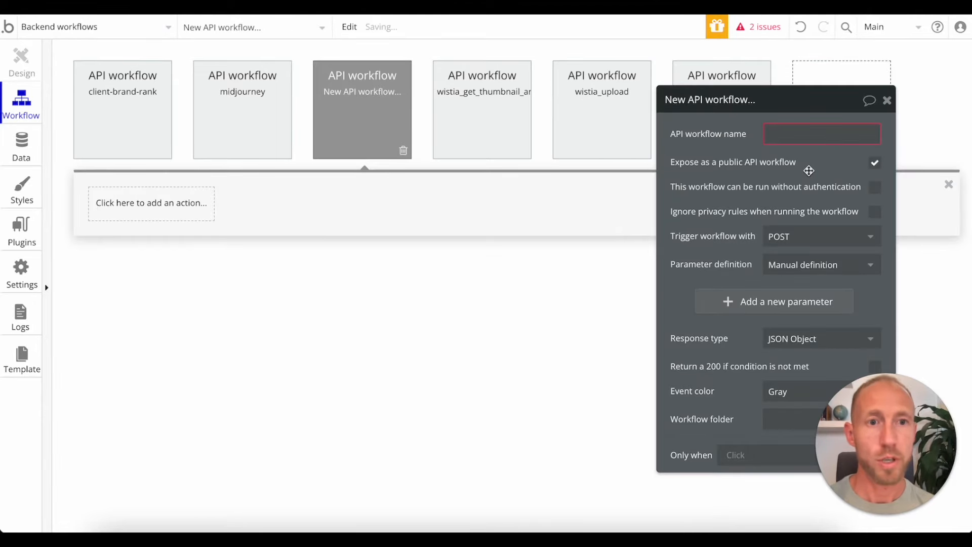
text(youtube)
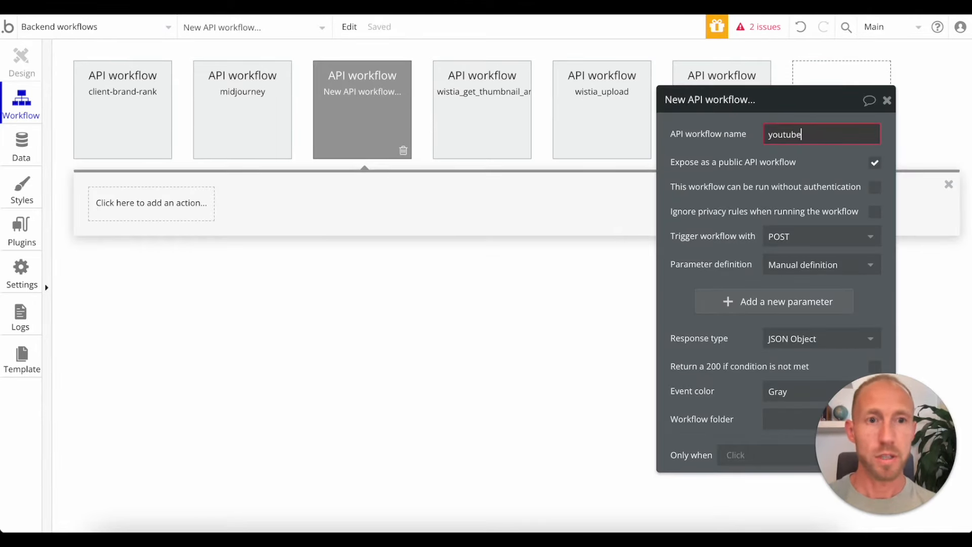
text(-comment-creator)
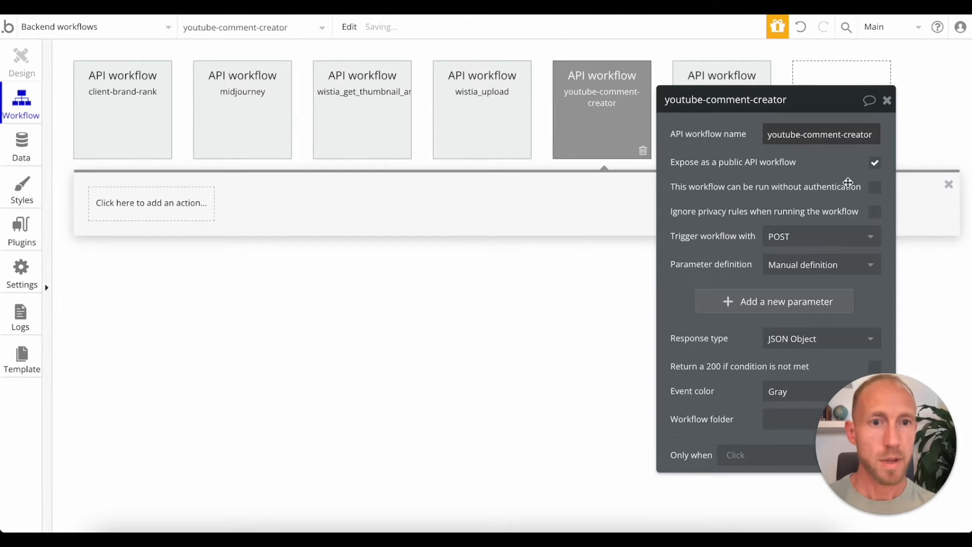
click(874, 163)
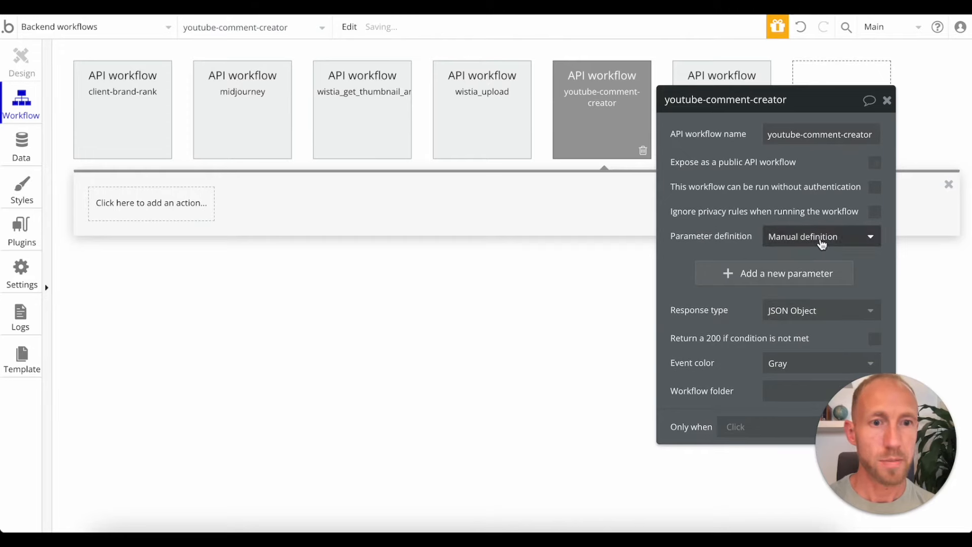
Add six blank parameters to the youtube-comment-creator workflow
click(738, 276)
click(739, 325)
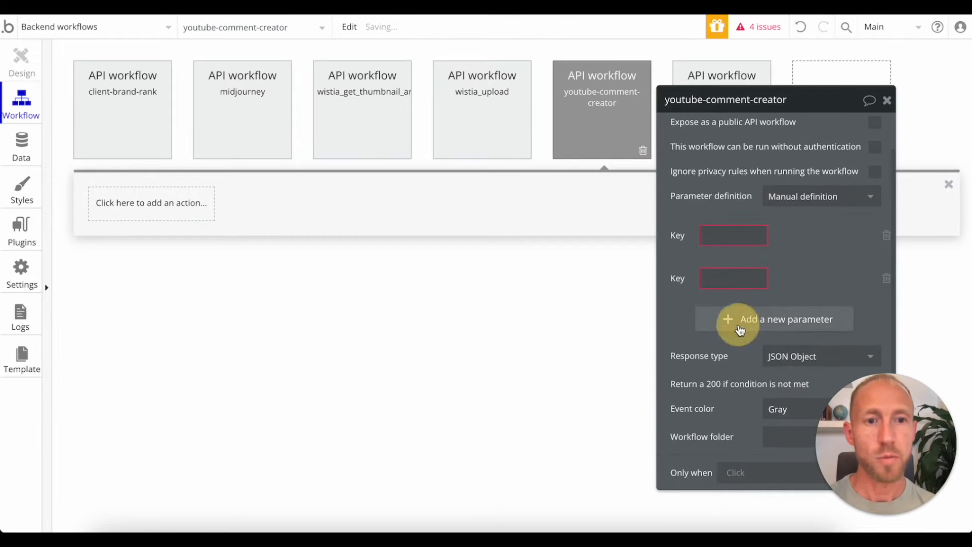
click(739, 327)
click(741, 326)
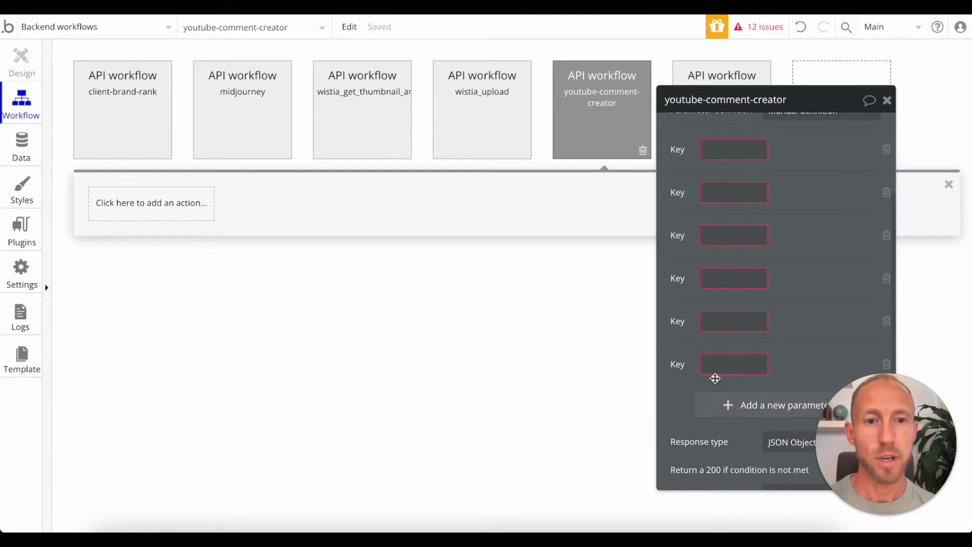
Define the last parameter with the key current_position and type number
click(718, 369)
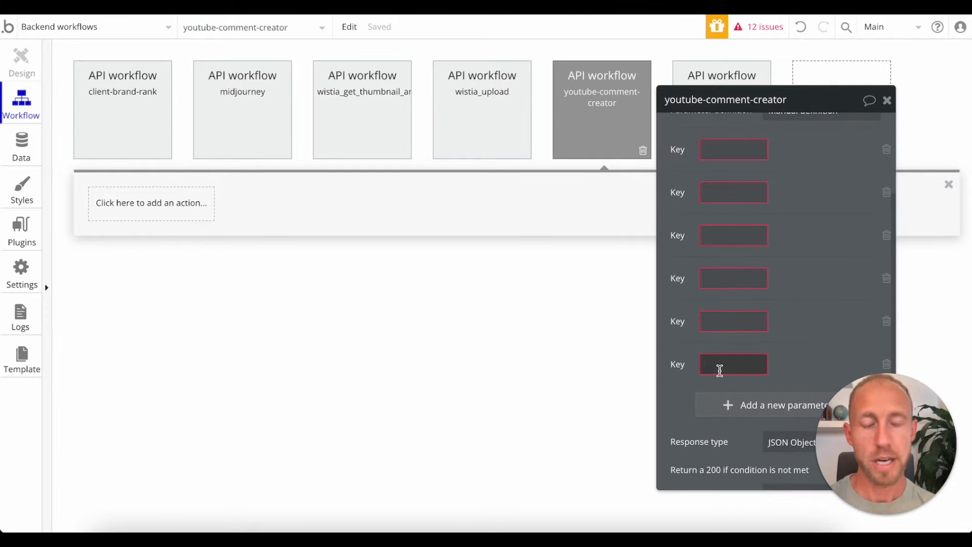
text(current_)
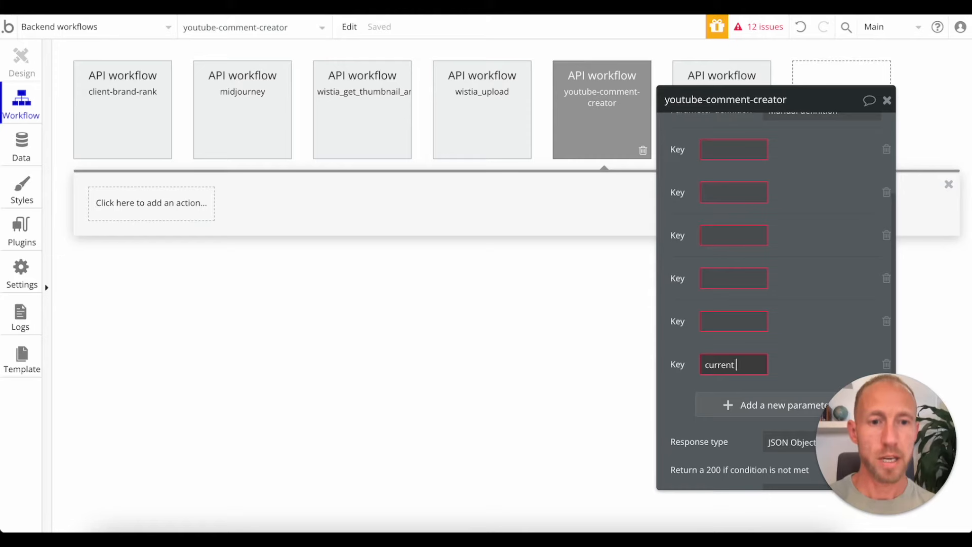
text(pros)
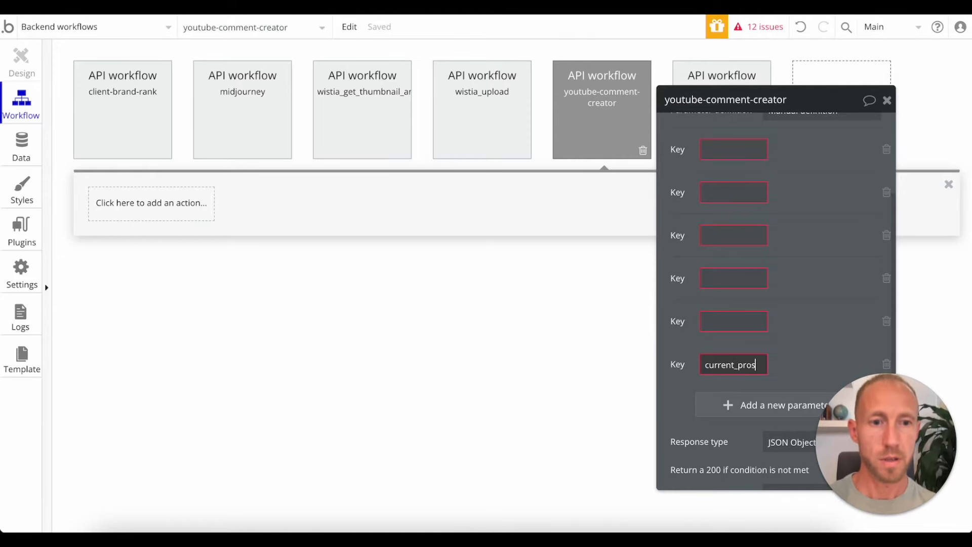
key(BackSpace)
key(BackSpace)
text(oisition)
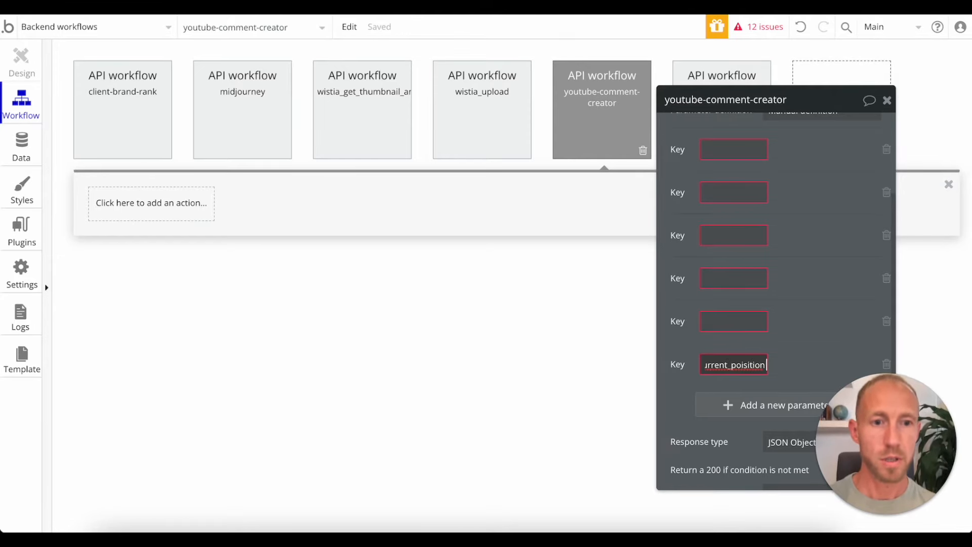
key(BackSpace)
key(BackSpace)
key(BackSpace)
key(BackSpace)
key(BackSpace)
key(BackSpace)
key(BackSpace)
text(sition)
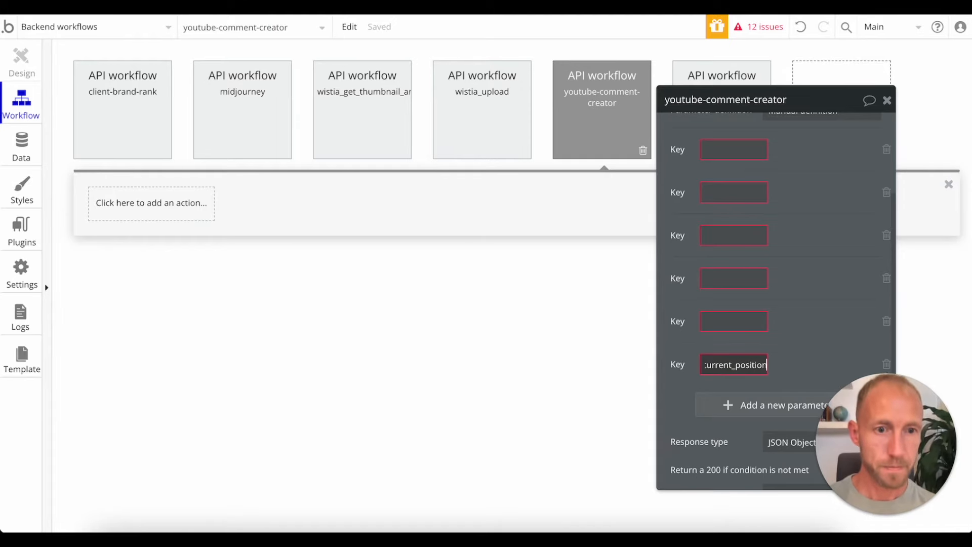
click(782, 365)
click(820, 363)
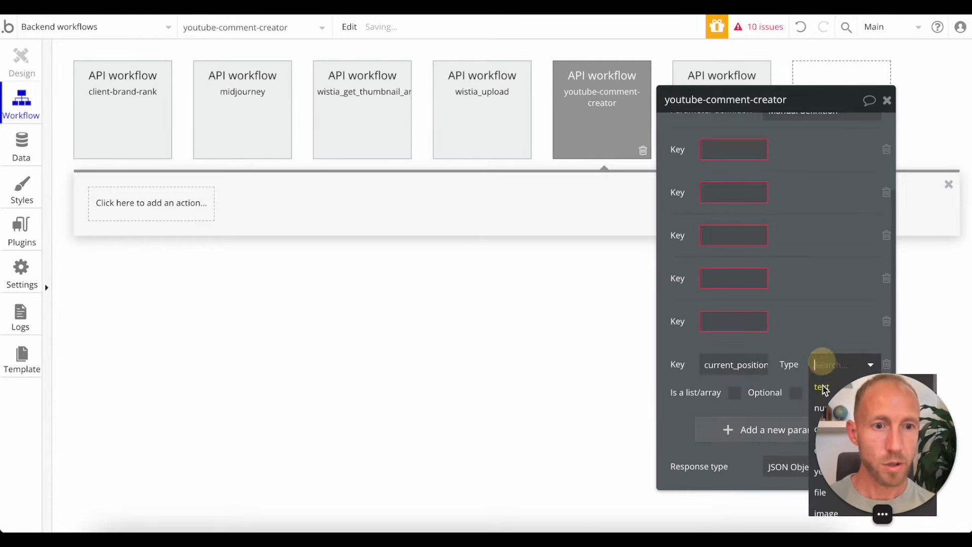
drag(807, 93, 742, 96)
click(749, 353)
click(754, 399)
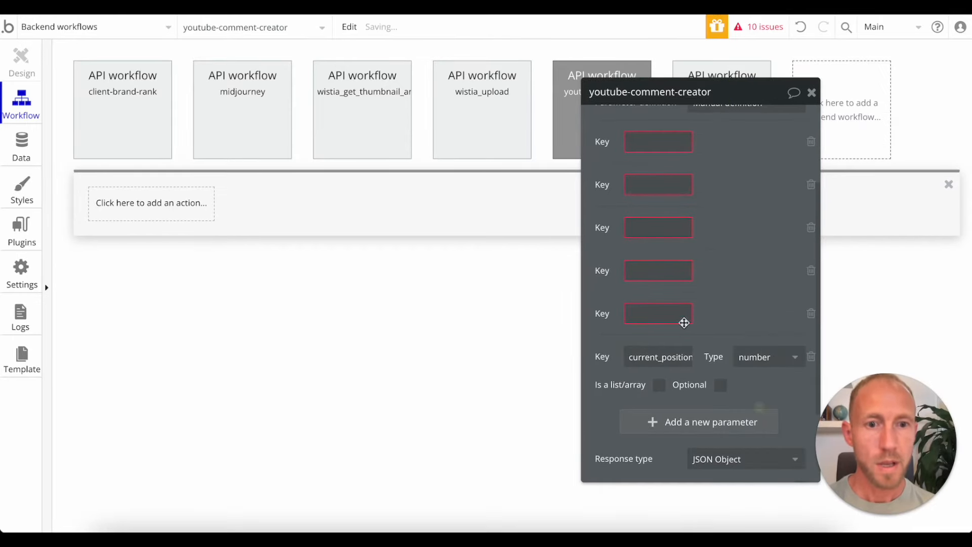
Define the parameter above current_position with the key total_item_count and type number
click(668, 311)
text(cou)
key(BackSpace)
key(BackSpace)
key(BackSpace)
text(total_item_count)
click(753, 313)
click(756, 354)
Review the total_item_count and current_position parameters and the remaining blank parameter keys
click(665, 317)
drag(662, 316, 612, 316)
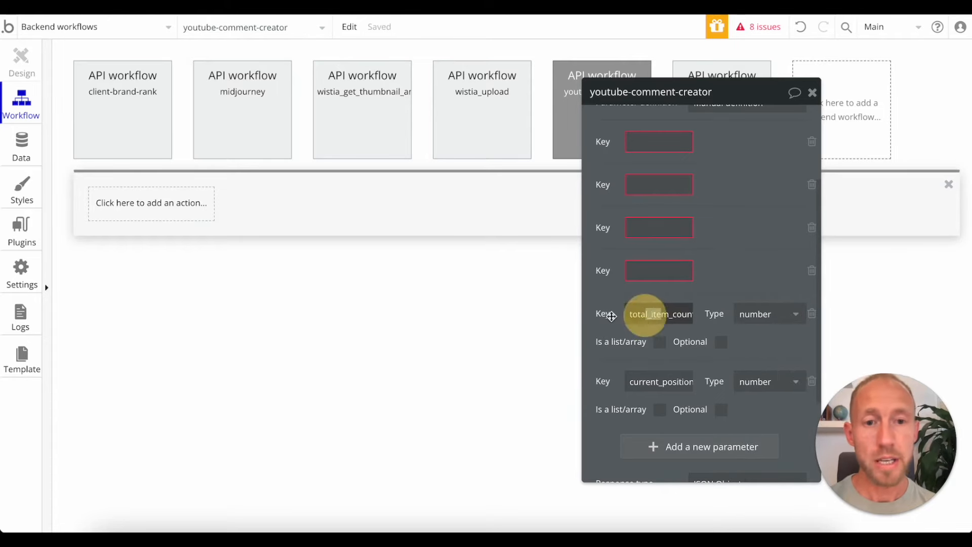
drag(642, 381, 613, 382)
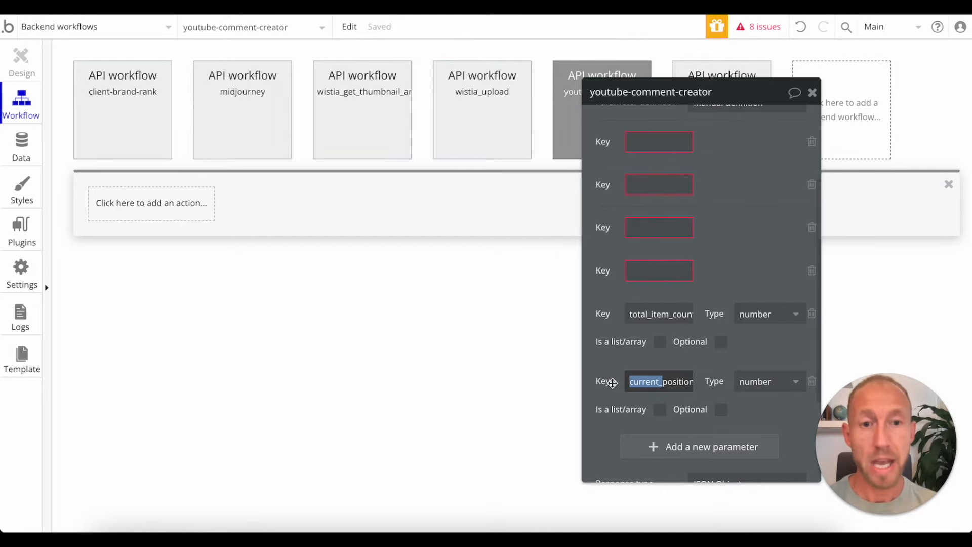
click(725, 293)
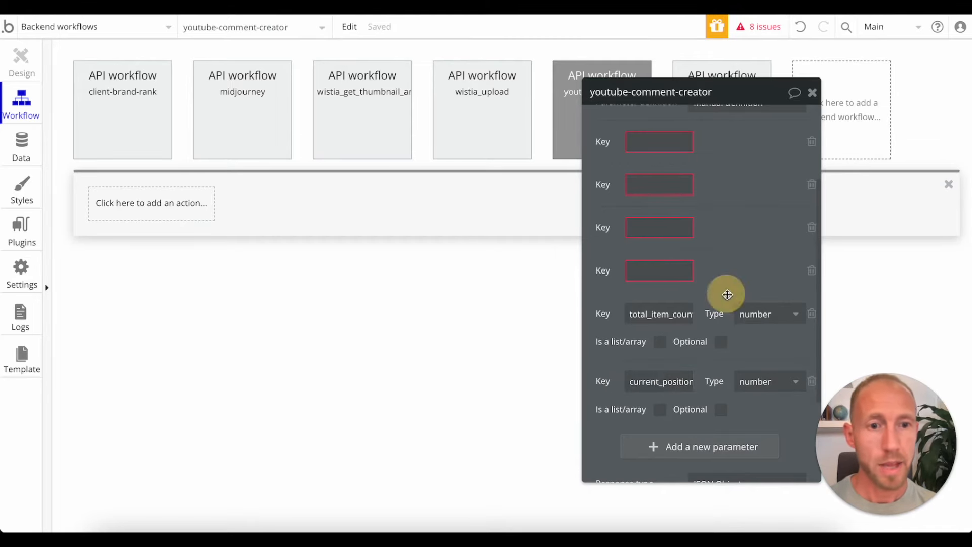
scroll(722, 310, up, 1)
scroll(718, 306, up, 3)
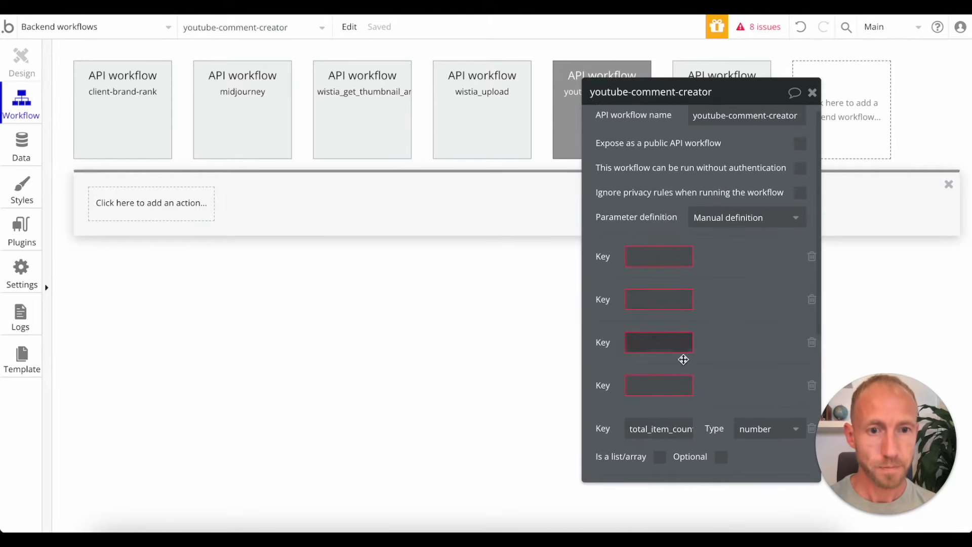
scroll(693, 419, down, 4)
drag(666, 381, 629, 380)
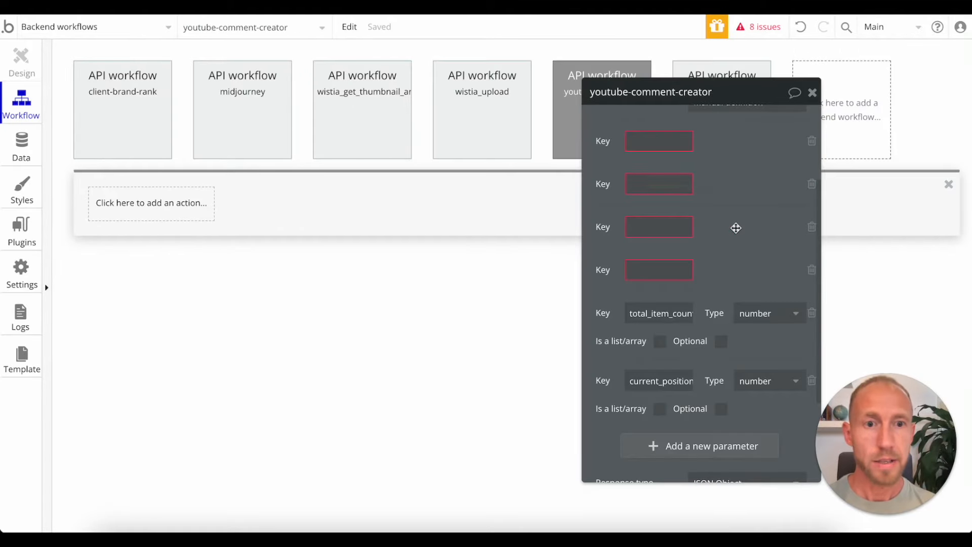
scroll(736, 228, up, 2)
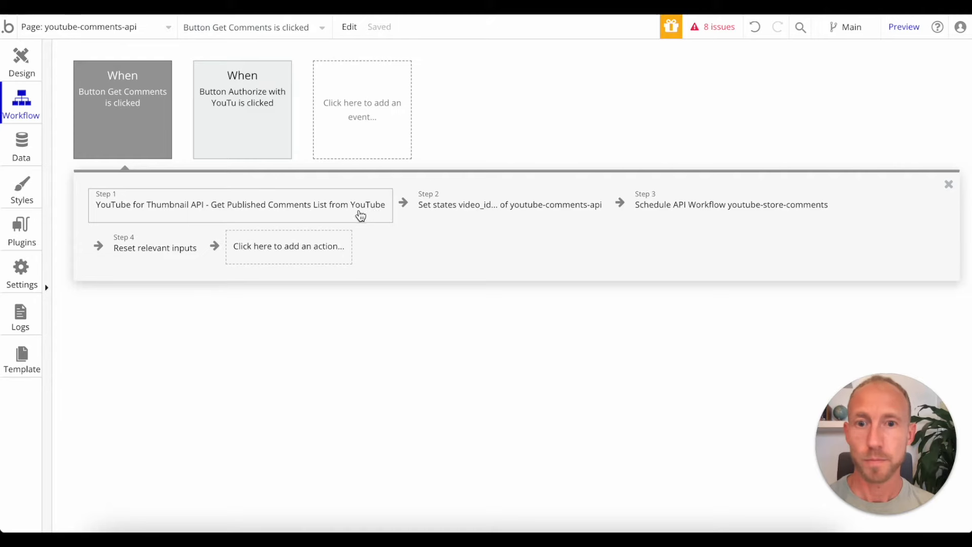
Delete the Get Published Comments List from YouTube action from the Get Comments button's workflow on the youtube-comments-api page
click(372, 217)
click(374, 215)
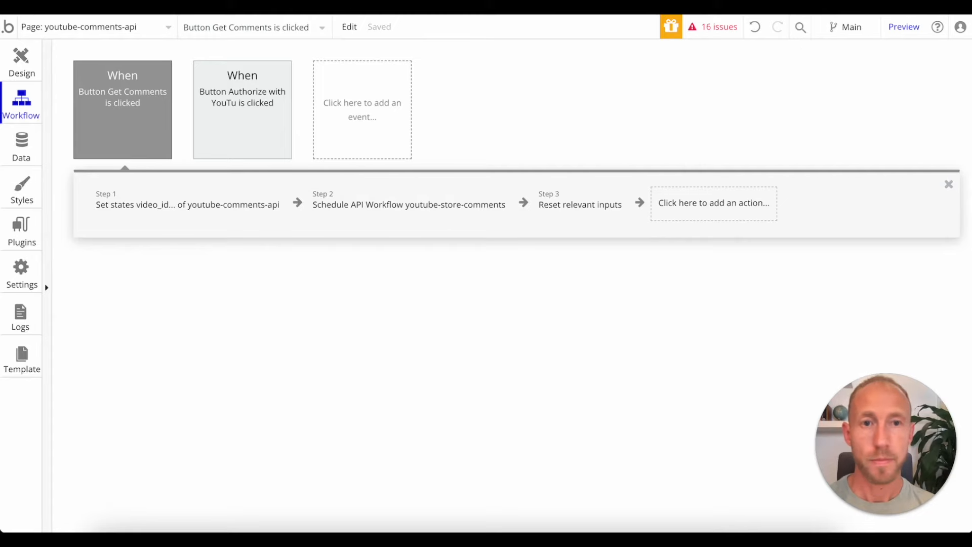
Restore the deleted Get Published Comments List from YouTube action and remove the Schedule API Workflow youtube-store-comments action from the Get Comments workflow
click(755, 29)
click(672, 208)
click(828, 222)
Open the settings of the Get Published Comments List from YouTube action and move the dialog clear of the workflow steps
click(319, 197)
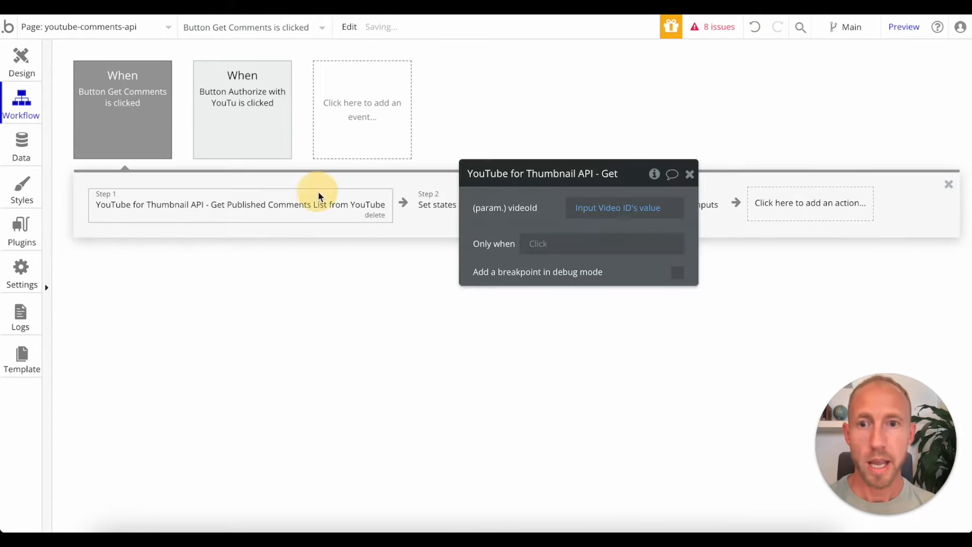
drag(635, 187, 500, 311)
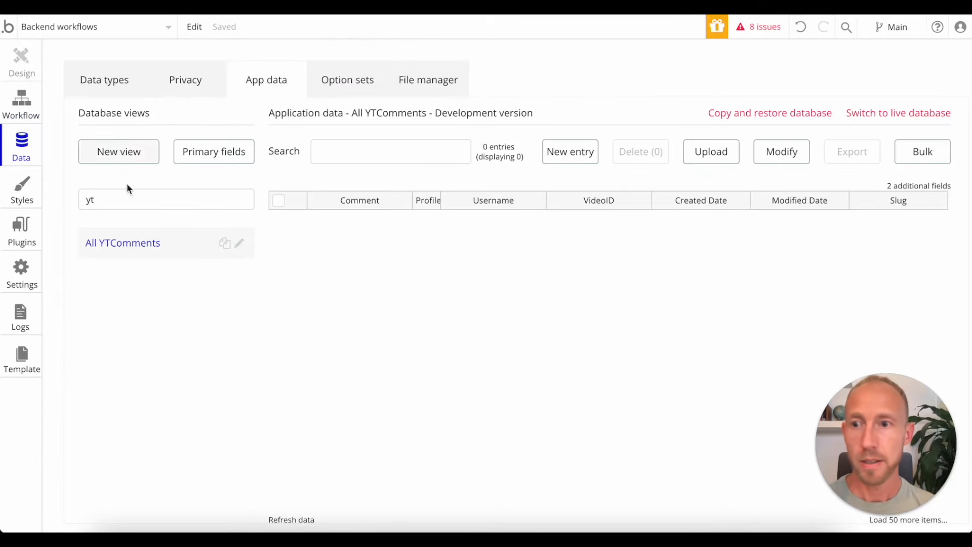
Examine the name and commentThreads endpoint of the Get Published Comments List from YouTube call in the API Connector plugin
click(24, 240)
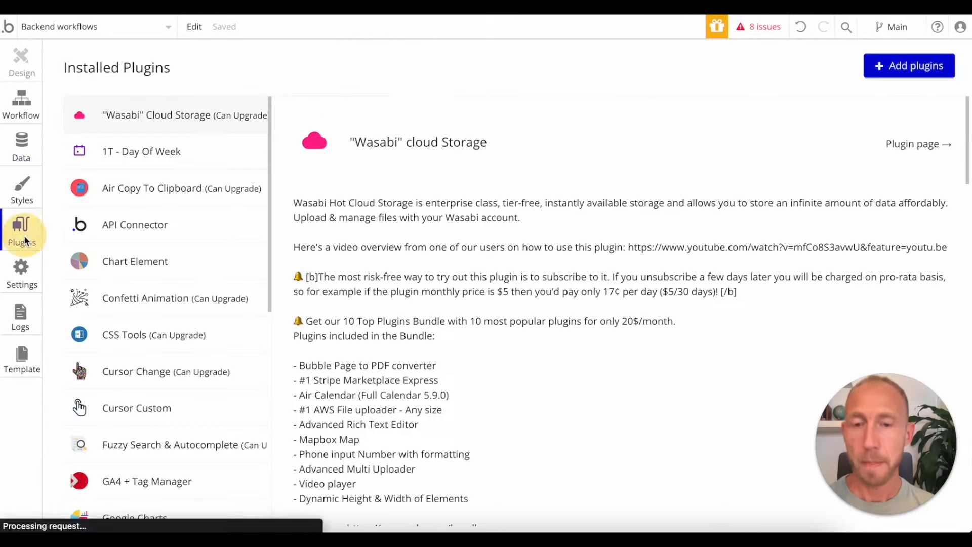
click(174, 191)
click(163, 223)
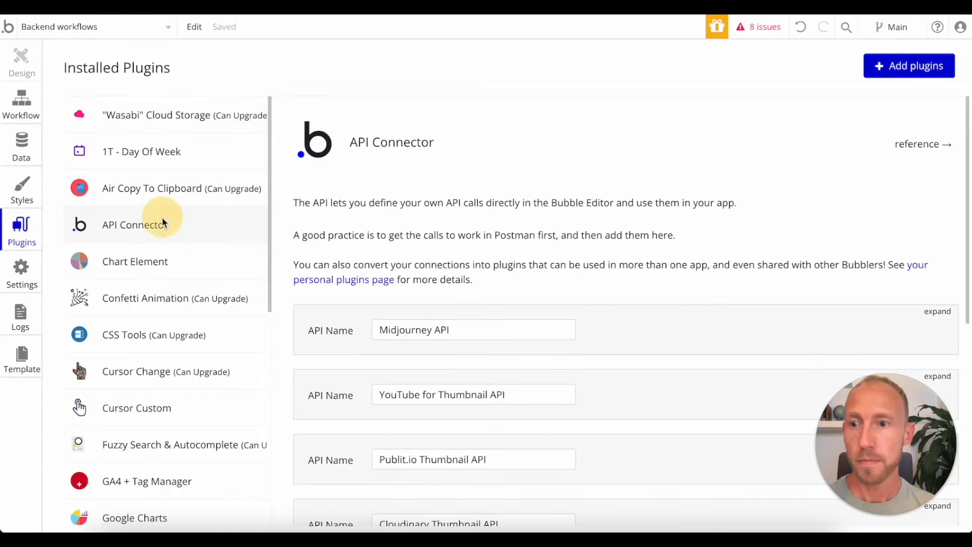
scroll(565, 236, down, 5)
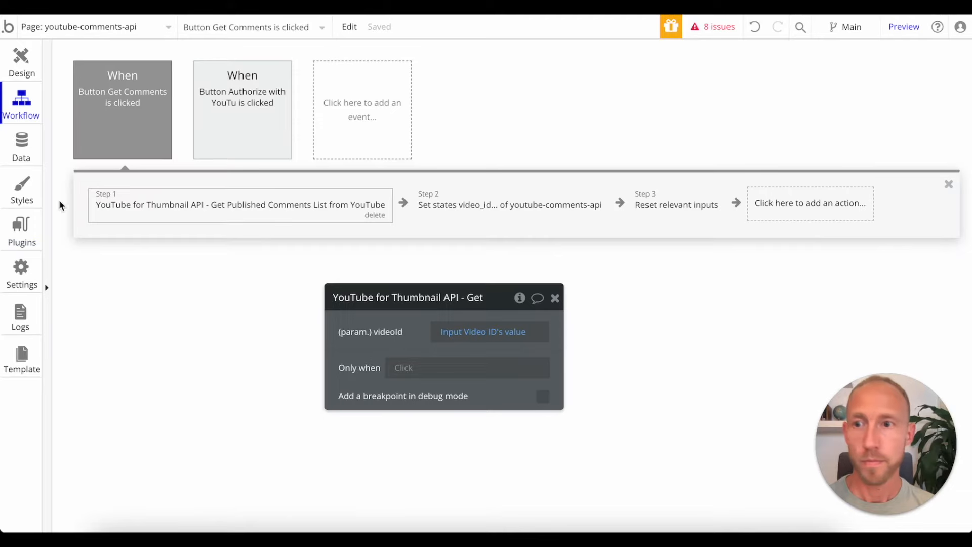
click(22, 226)
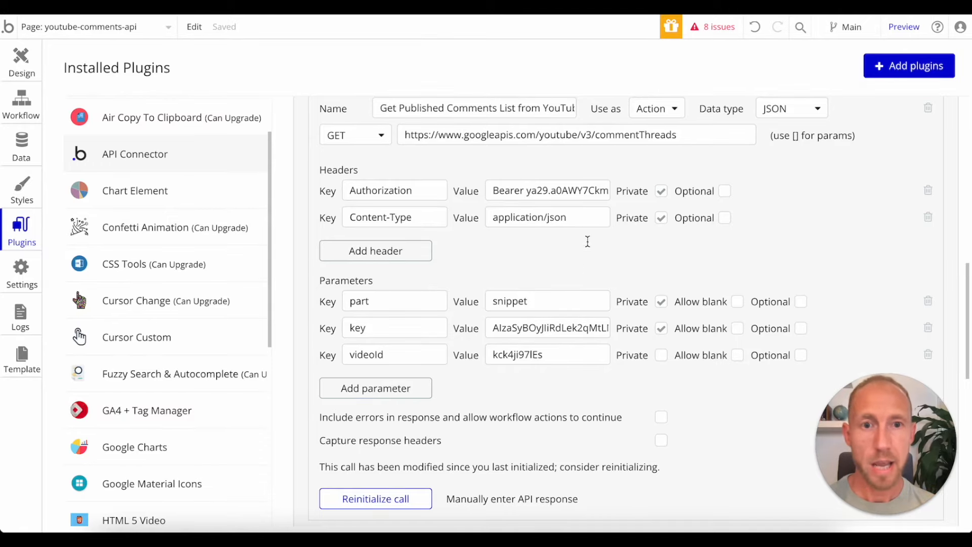
drag(470, 105, 628, 115)
drag(539, 137, 660, 138)
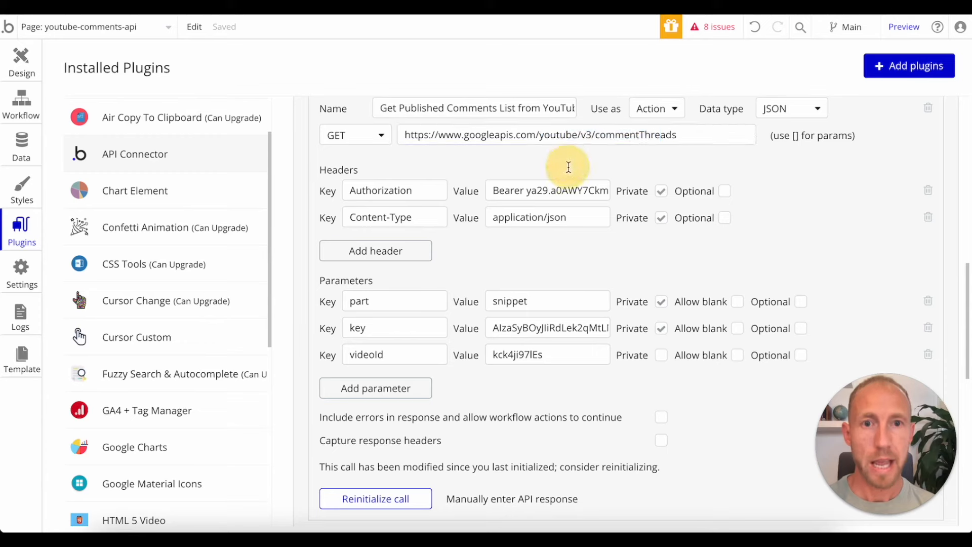
click(567, 165)
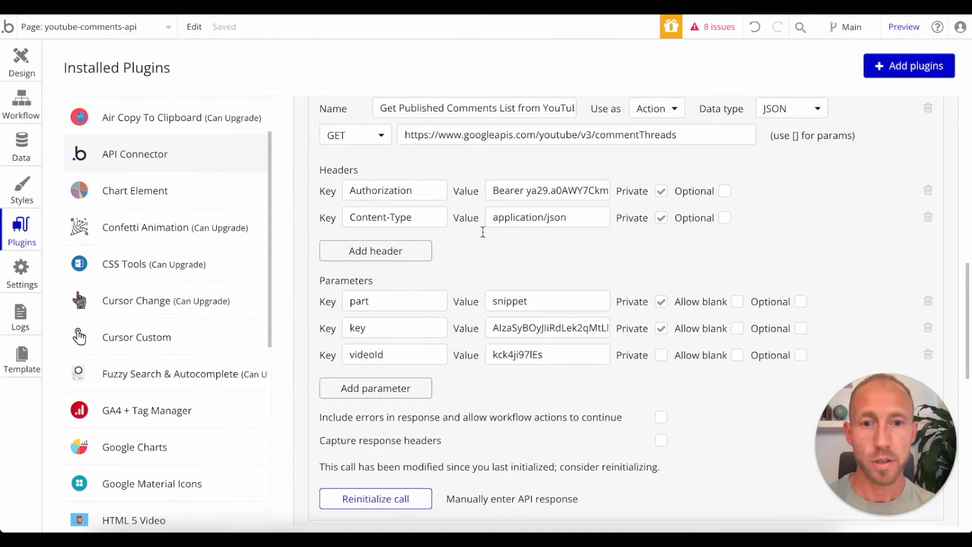
Reinitialize the Get Published Comments List from YouTube call and review its returned fields and data types, including the comment text and author fields
scroll(482, 231, down, 1)
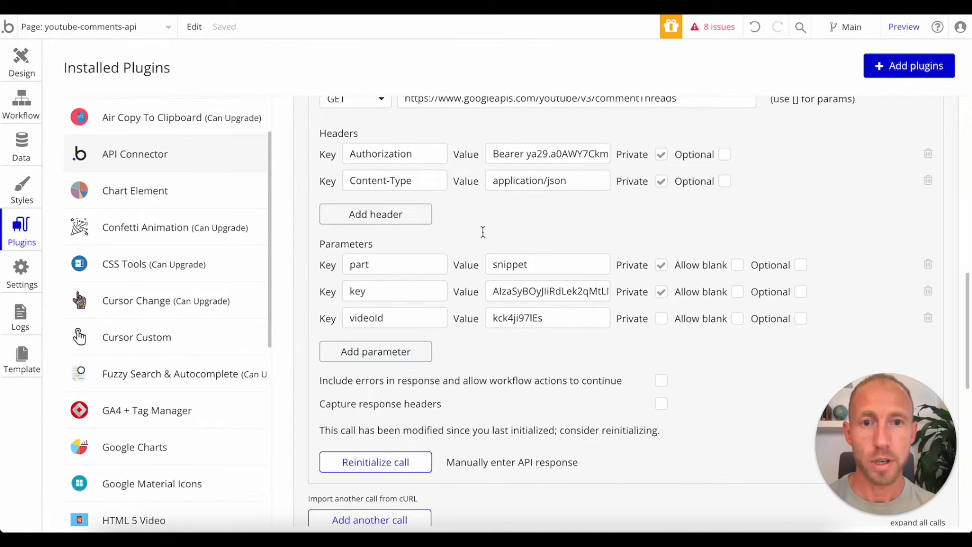
click(397, 462)
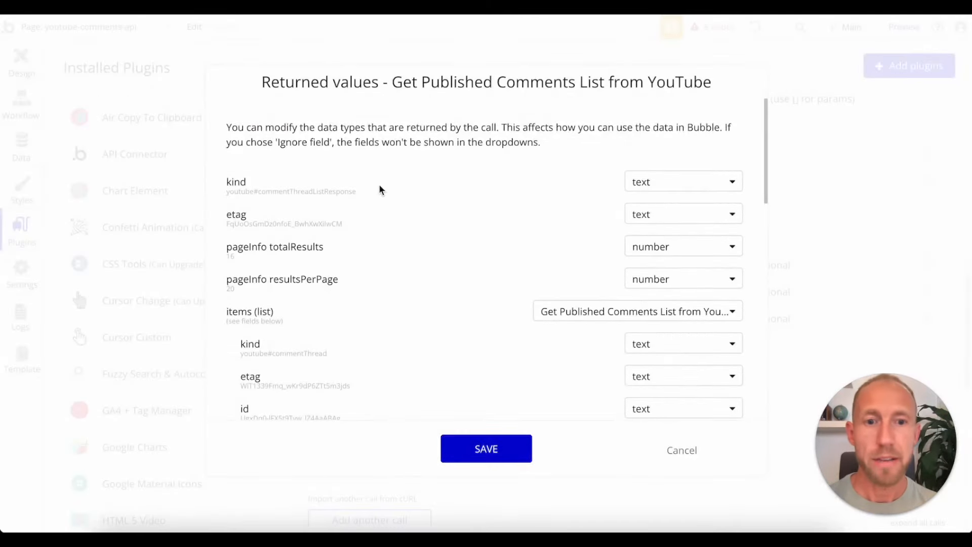
scroll(451, 262, down, 2)
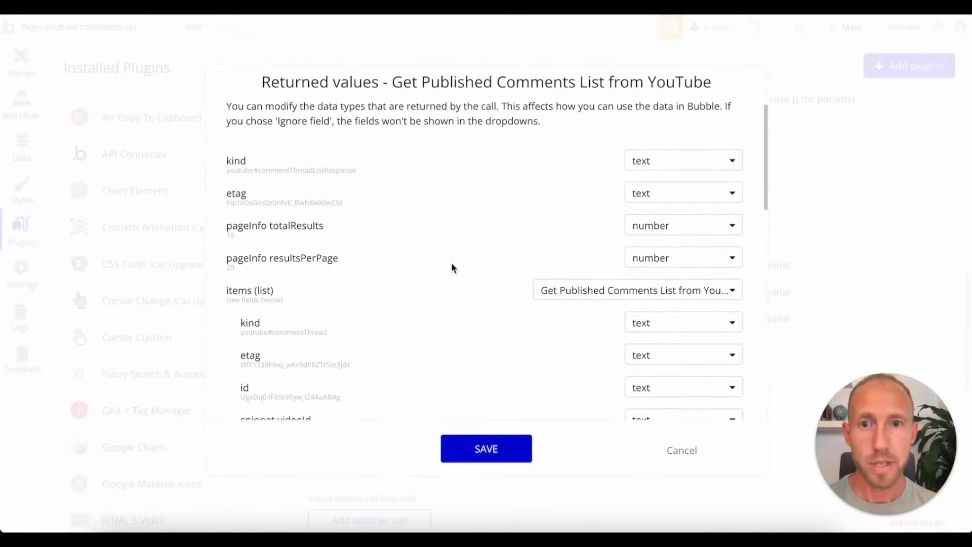
scroll(451, 263, down, 10)
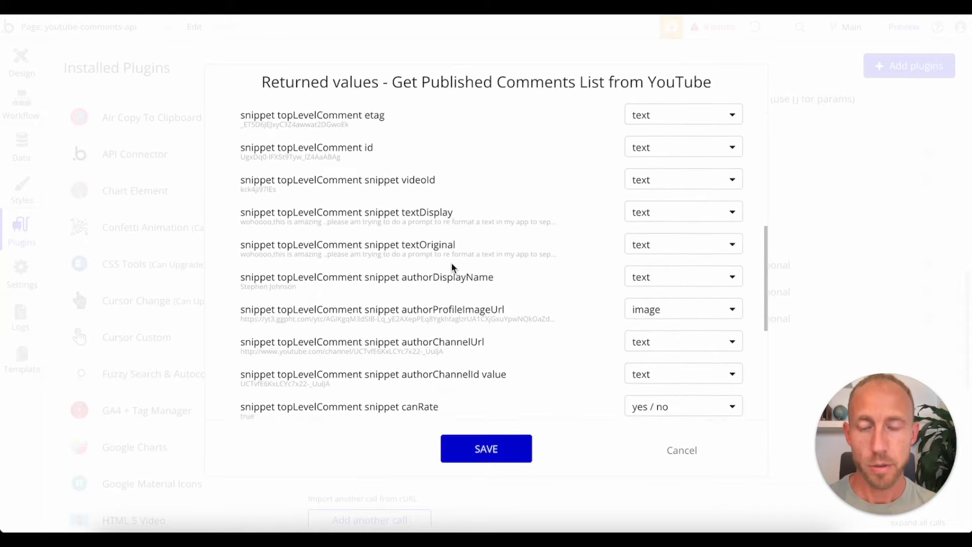
scroll(451, 262, down, 2)
scroll(451, 263, up, 5)
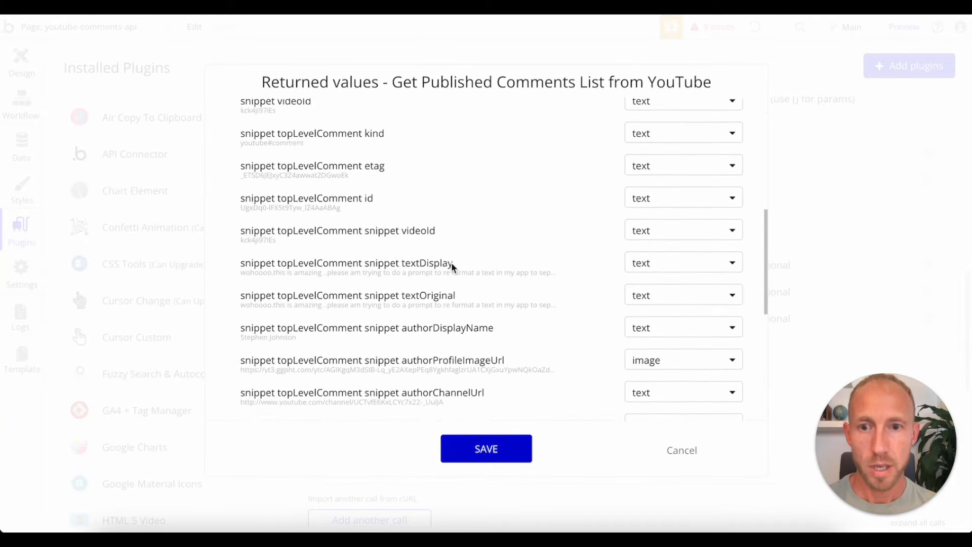
scroll(451, 262, down, 1)
click(717, 265)
click(595, 274)
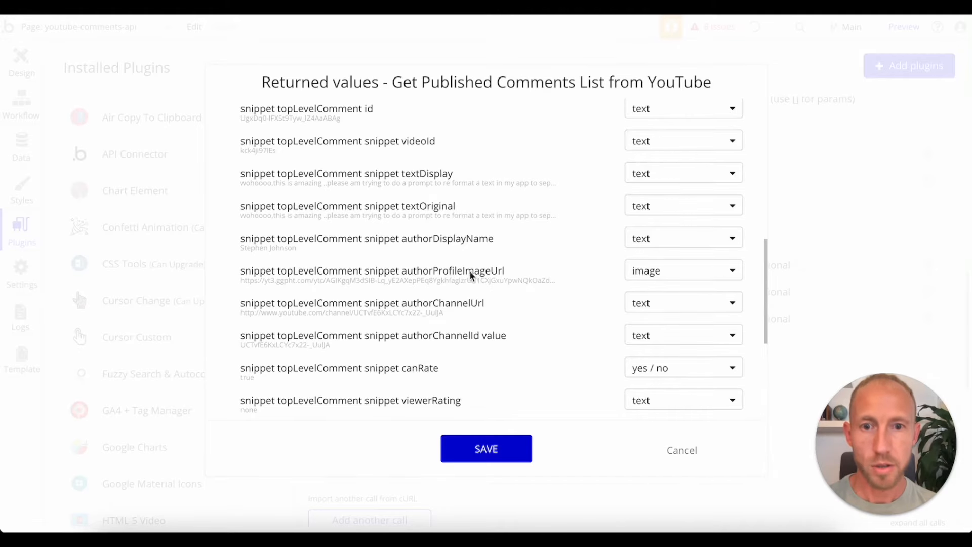
click(456, 205)
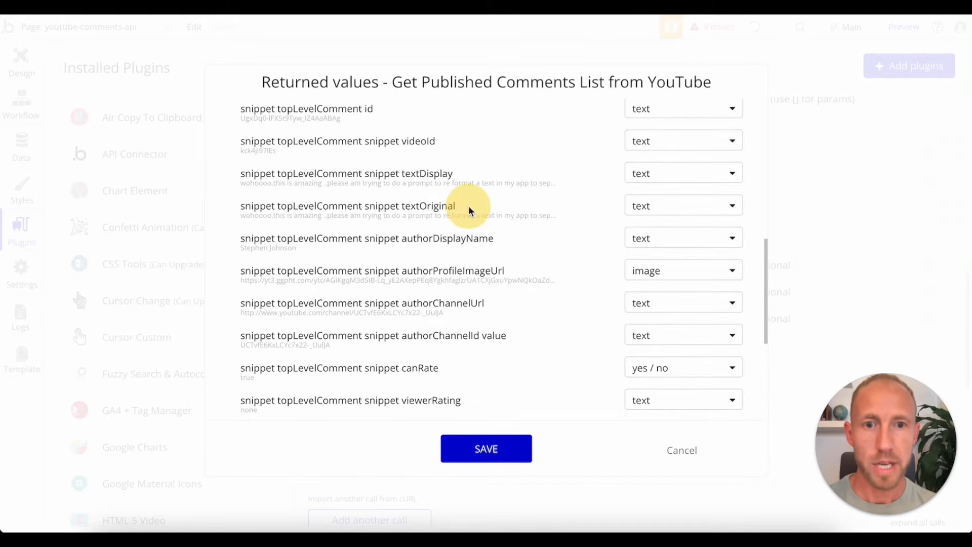
scroll(500, 202, down, 3)
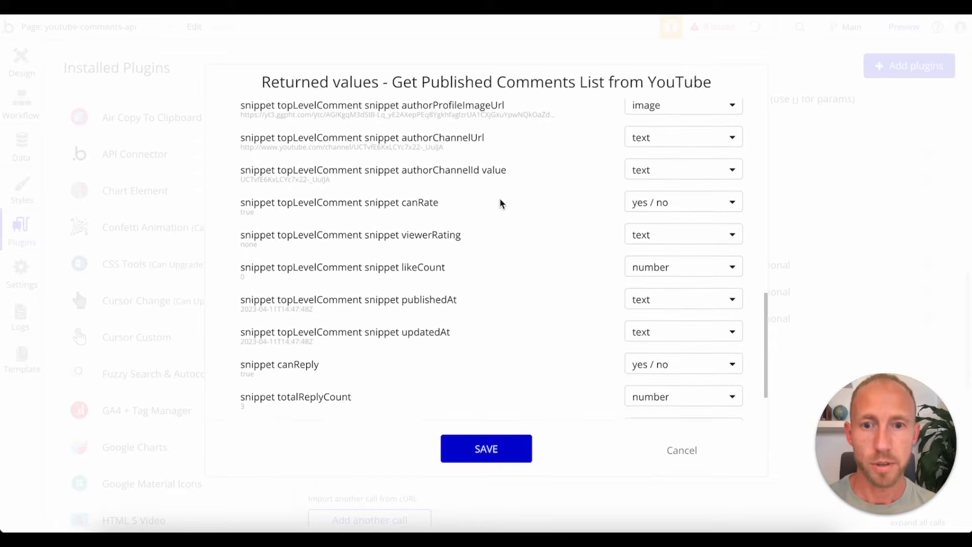
scroll(500, 203, up, 3)
scroll(478, 162, down, 5)
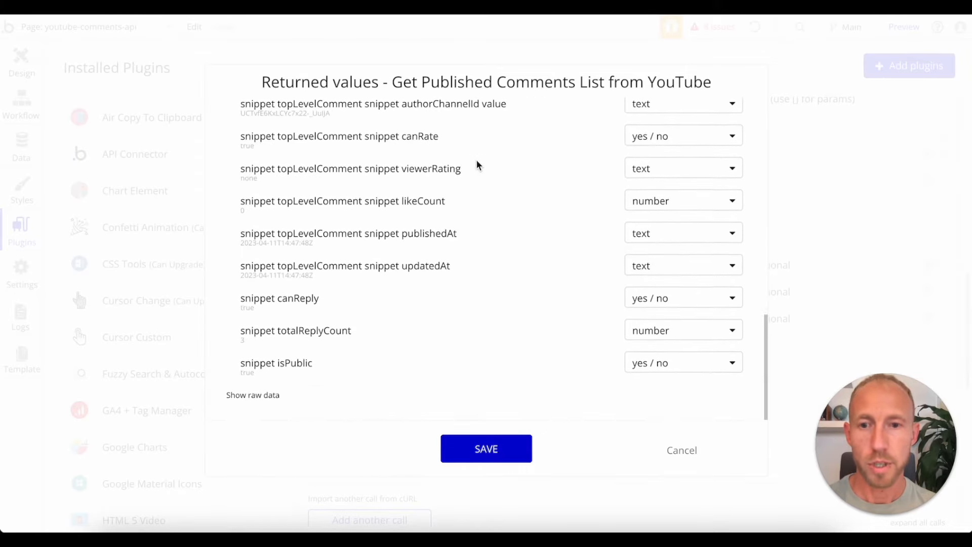
Show the call's raw response data, copy all of it, and paste it into the empty JSON document in the text editor
click(244, 394)
scroll(429, 336, down, 2)
scroll(429, 335, down, 2)
click(429, 281)
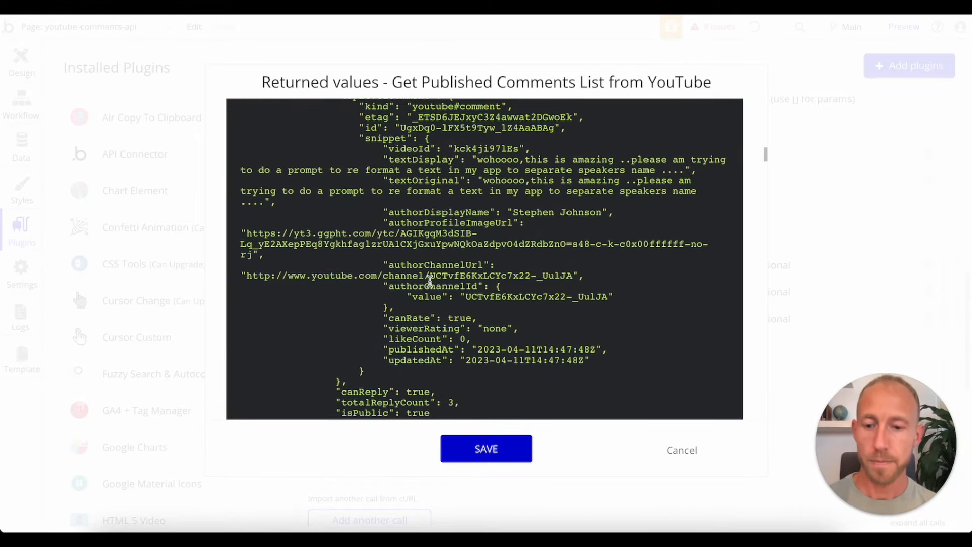
key(ctrl+a)
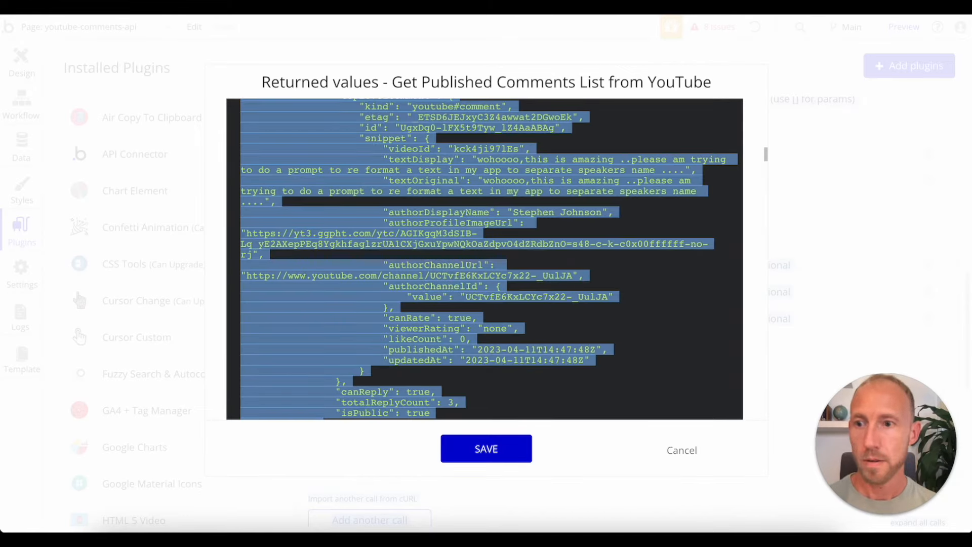
key(super+Tab)
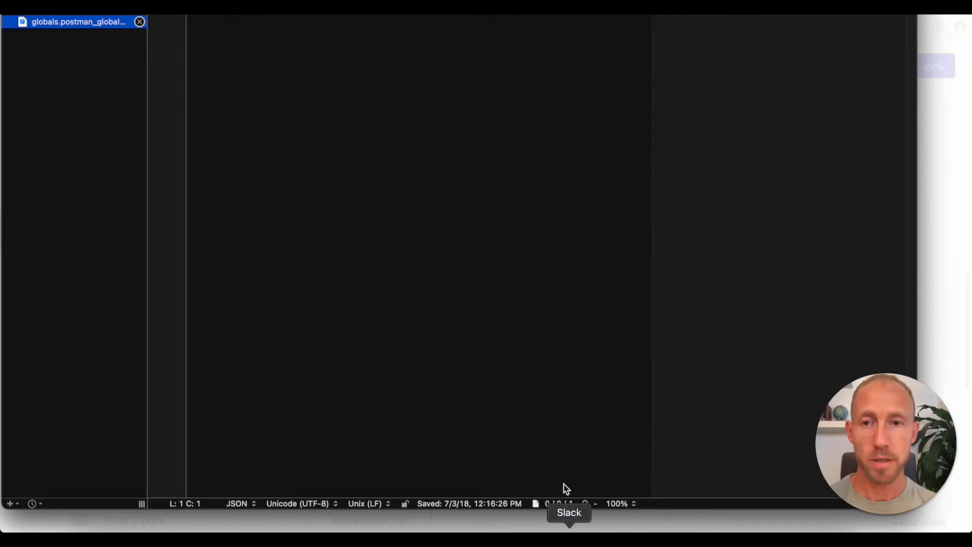
click(417, 169)
key(super+v)
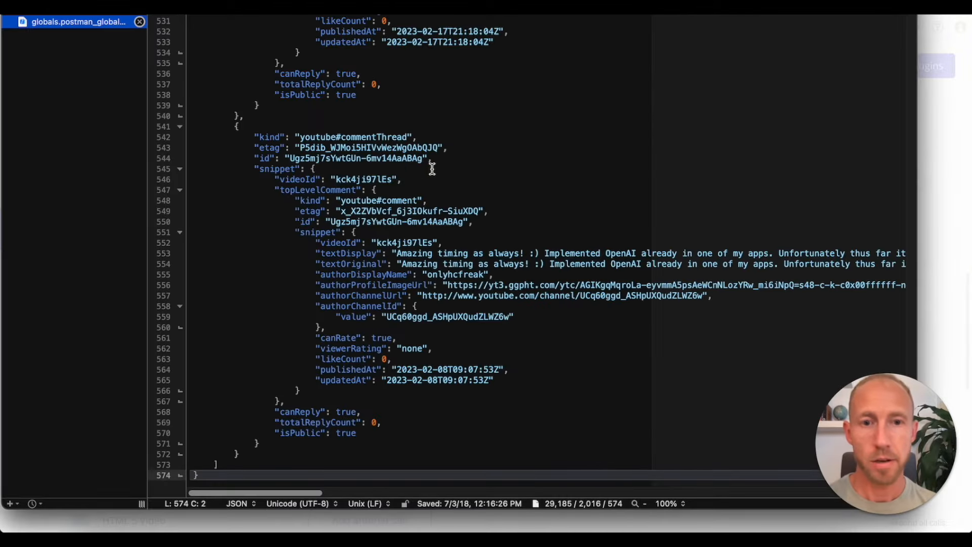
Examine the first comment thread in the pasted JSON's items list, including its textOriginal value
scroll(432, 169, up, 20)
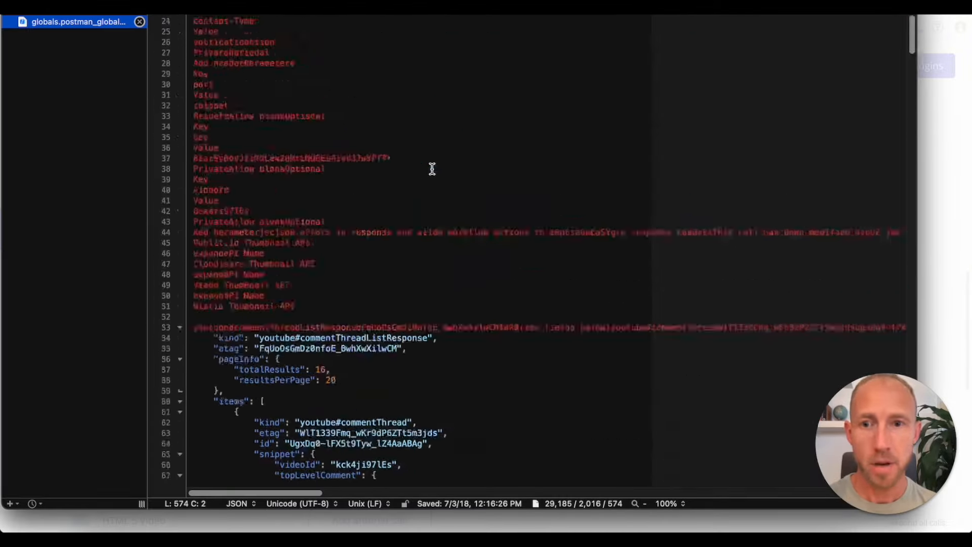
scroll(432, 168, down, 10)
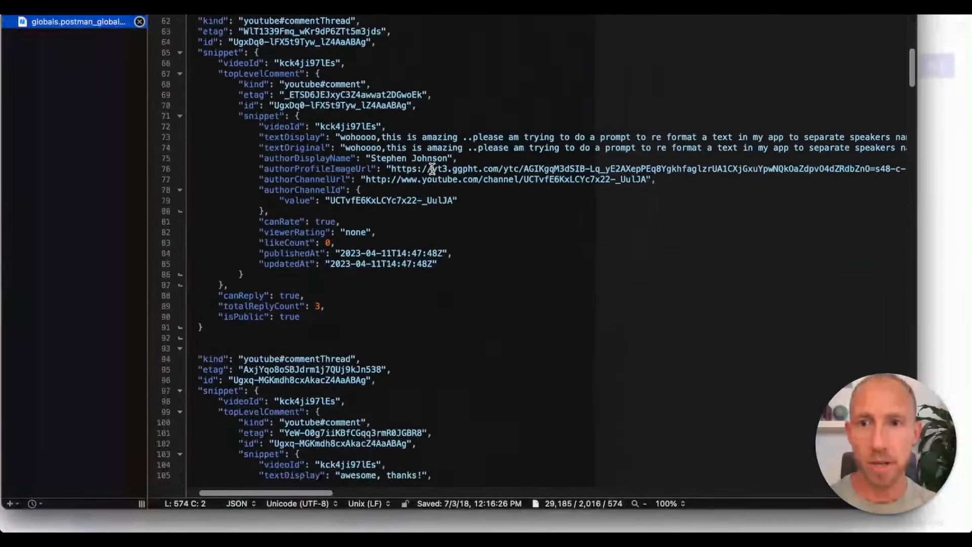
scroll(431, 168, up, 4)
scroll(432, 168, left, 2)
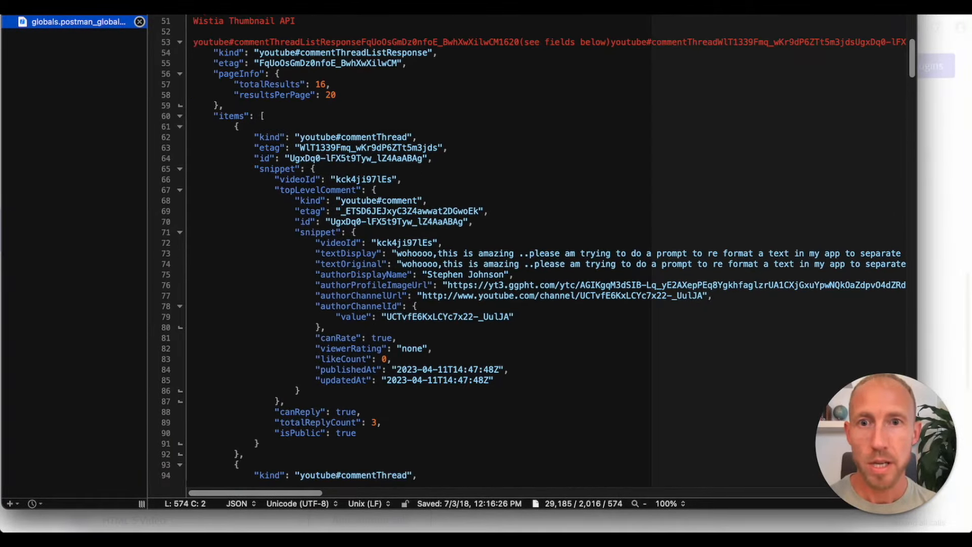
scroll(364, 83, down, 2)
drag(302, 94, 468, 313)
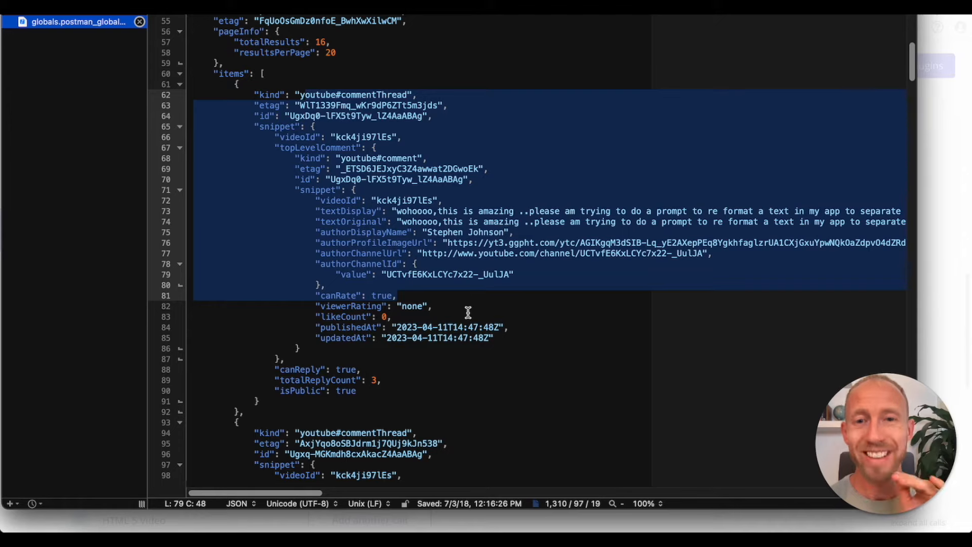
click(376, 222)
click(413, 219)
drag(398, 221, 554, 220)
Examine the second and third comment threads in the JSON, checking the comment text and the author fields
scroll(556, 221, down, 3)
scroll(545, 164, down, 10)
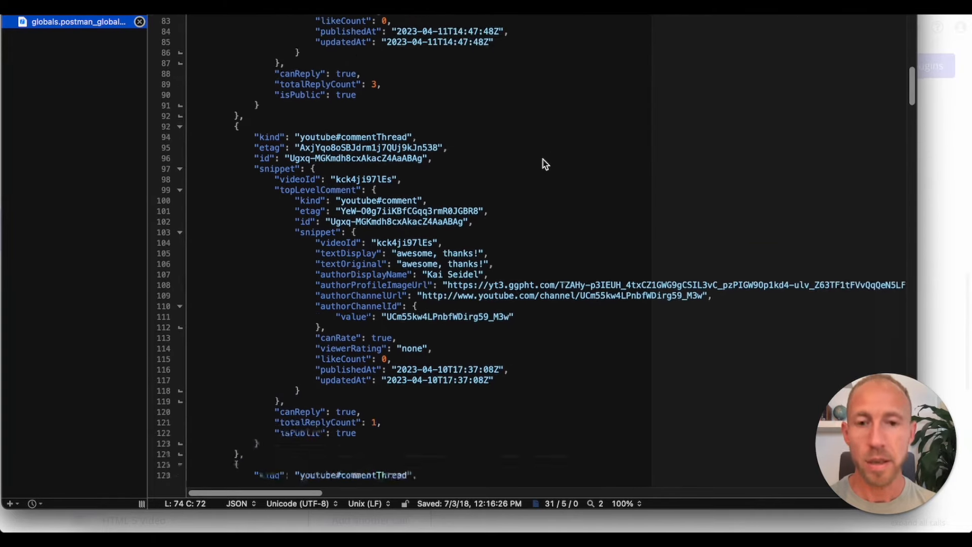
click(426, 249)
drag(398, 211, 494, 215)
scroll(408, 203, down, 10)
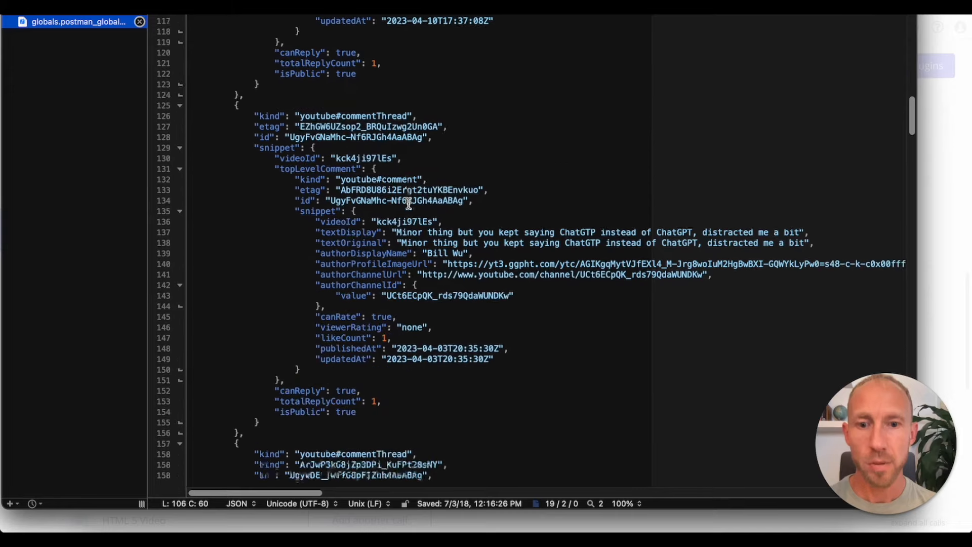
drag(377, 243, 448, 275)
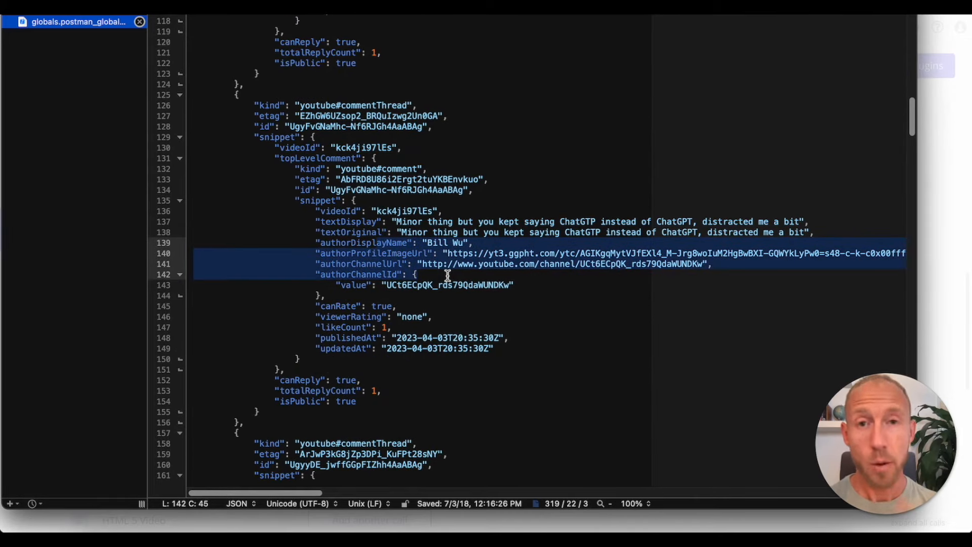
triple_click(361, 243)
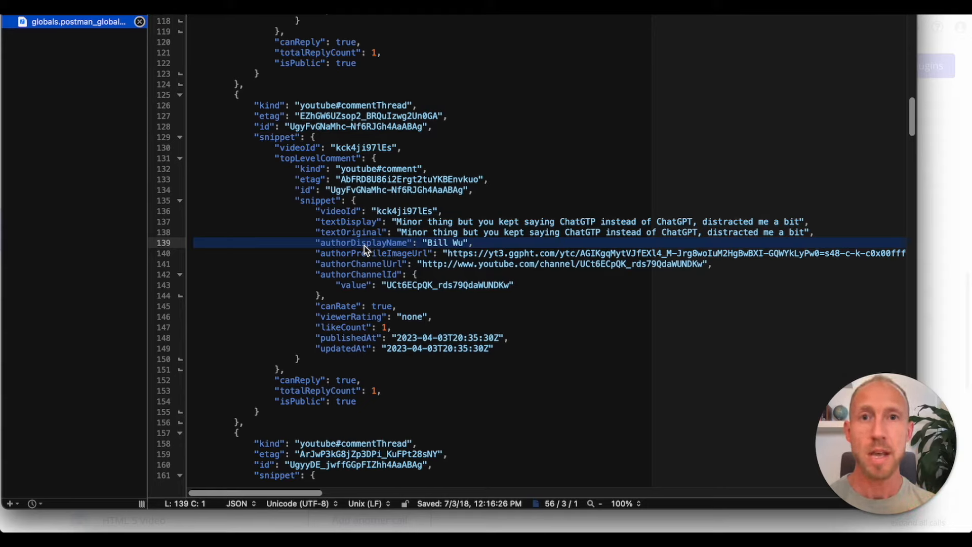
Examine the fourth and fifth comment threads, checking the textOriginal, authorDisplayName and authorProfileImageUrl fields
scroll(381, 253, down, 10)
drag(361, 232, 506, 226)
triple_click(507, 226)
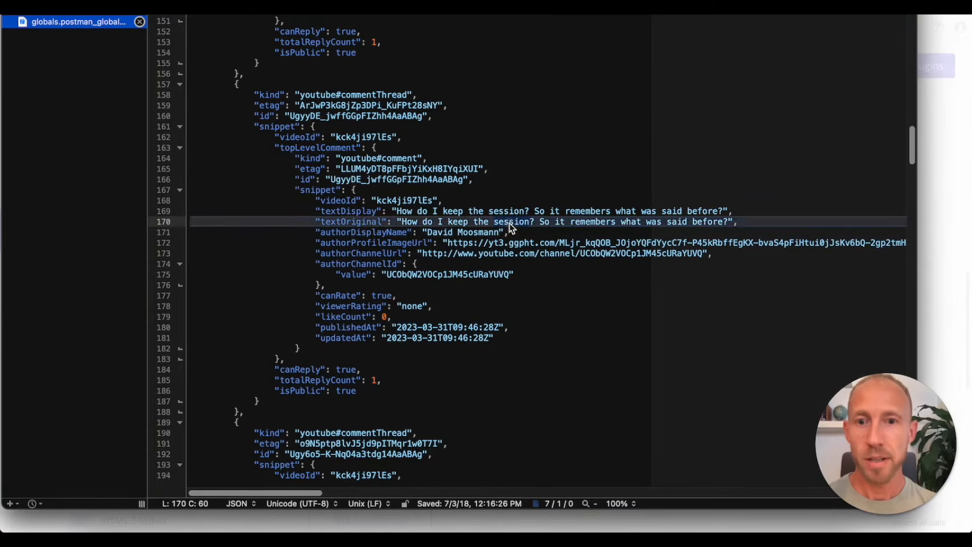
scroll(510, 226, down, 5)
scroll(510, 228, down, 6)
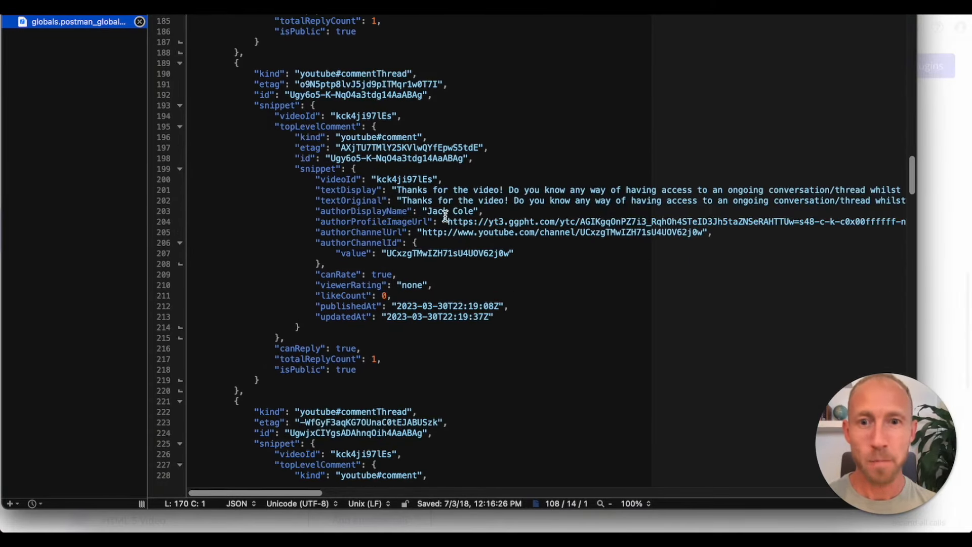
triple_click(444, 203)
double_click(350, 200)
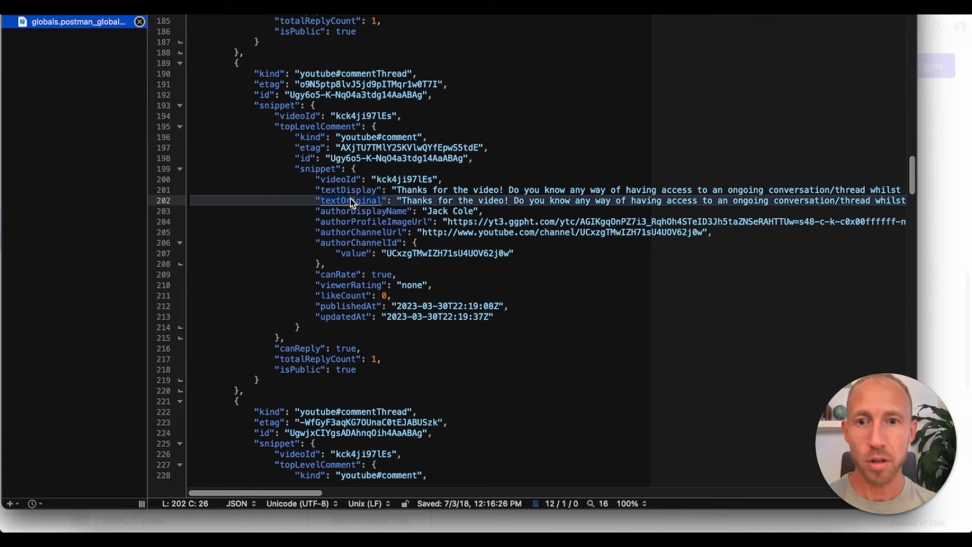
double_click(364, 211)
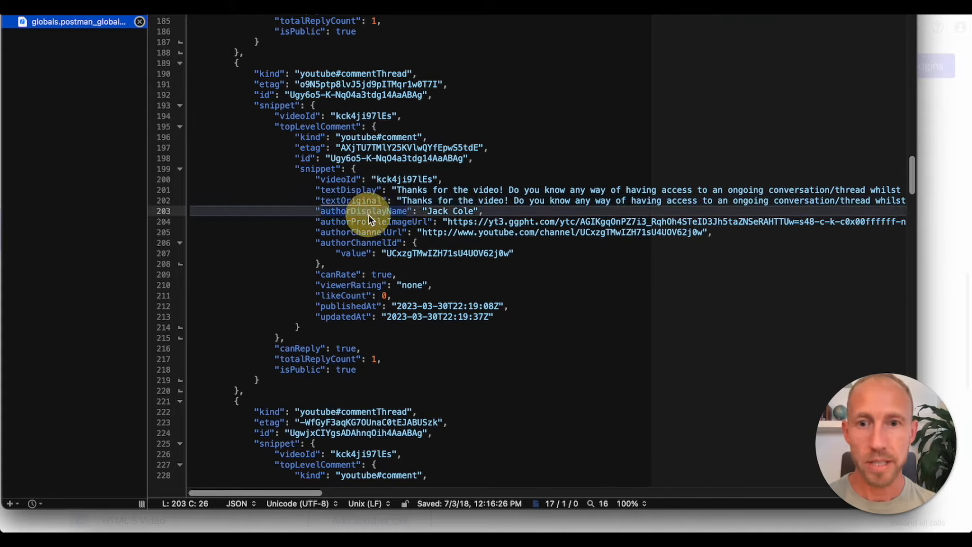
double_click(368, 223)
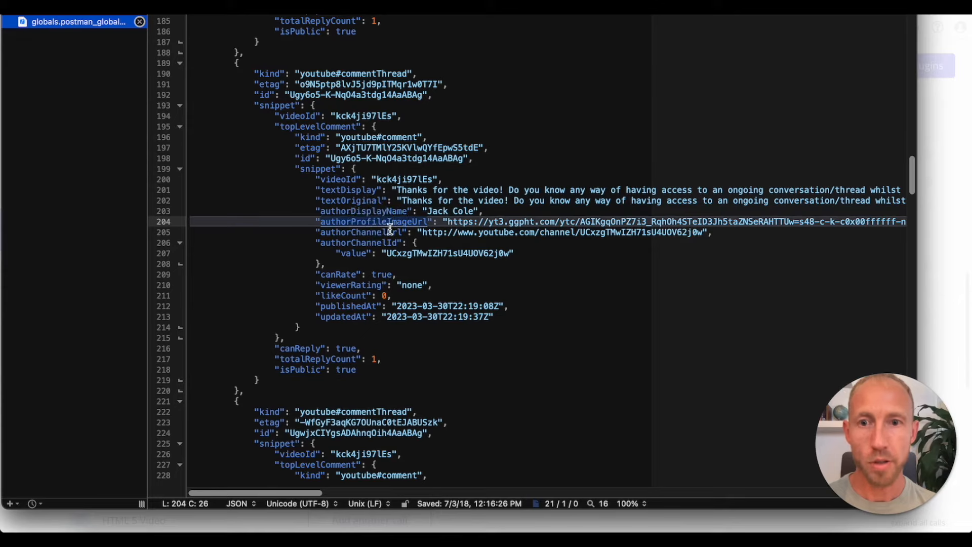
drag(469, 223, 497, 224)
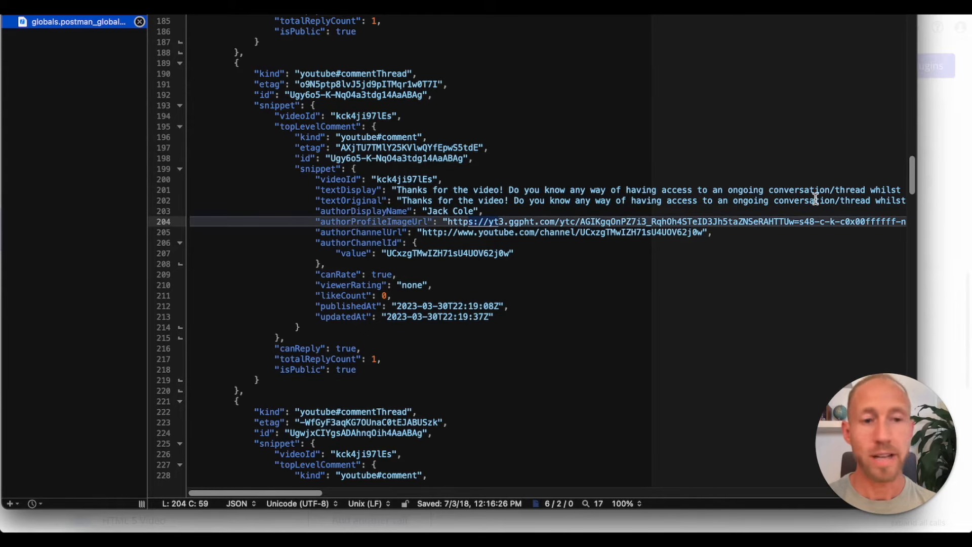
Examine the following comment threads in the JSON, checking where the textOriginal, author name and profile image fields sit
scroll(810, 194, down, 5)
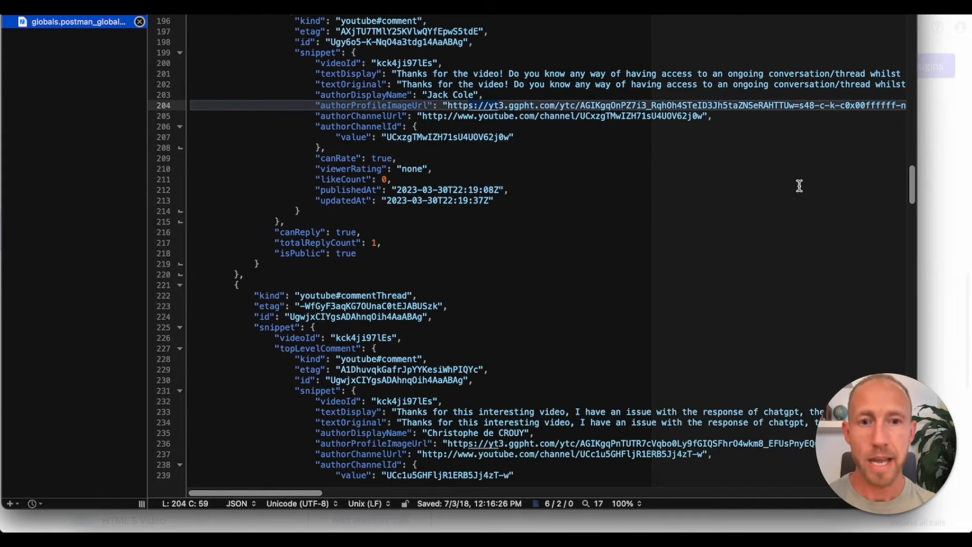
scroll(554, 173, down, 4)
drag(390, 104, 501, 171)
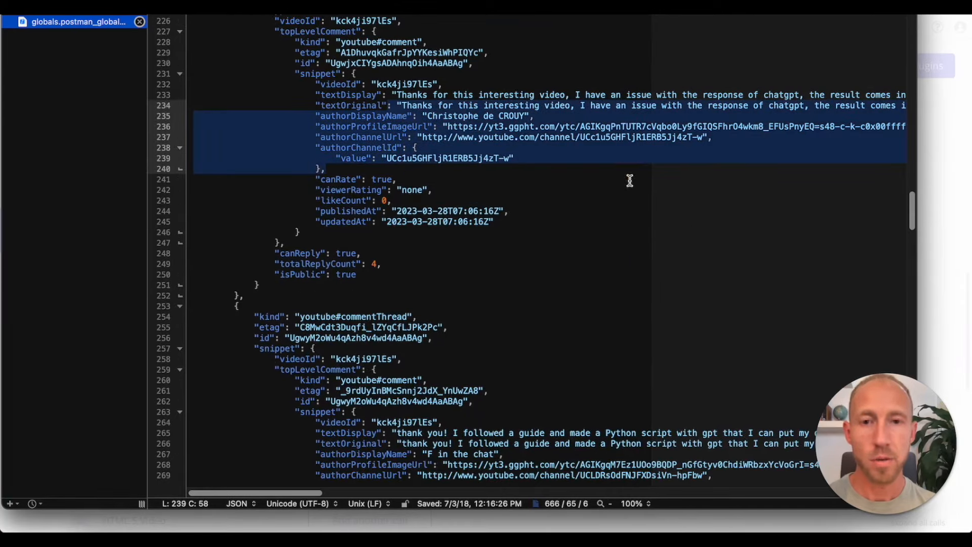
Switch back to Bubble and save the returned values of the Get Published Comments List from YouTube call
click(944, 197)
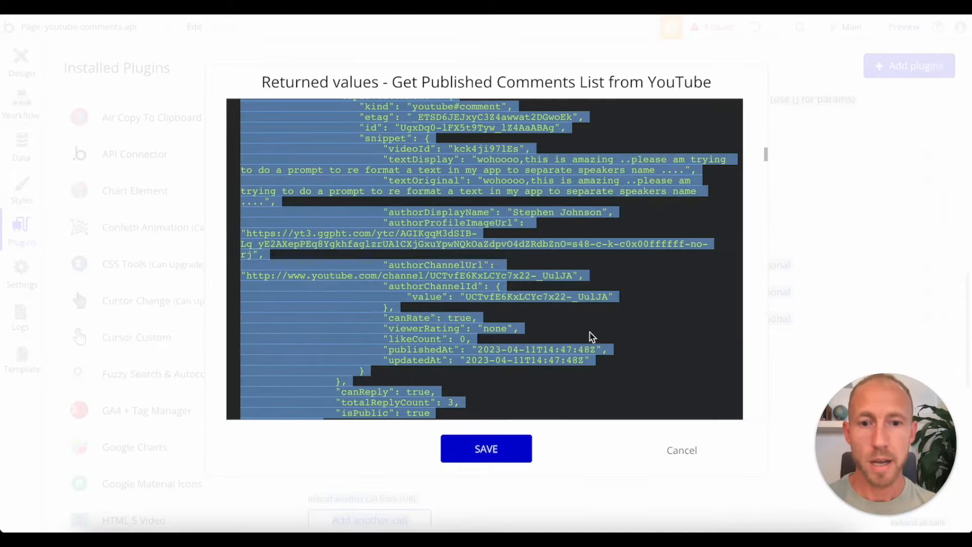
click(498, 454)
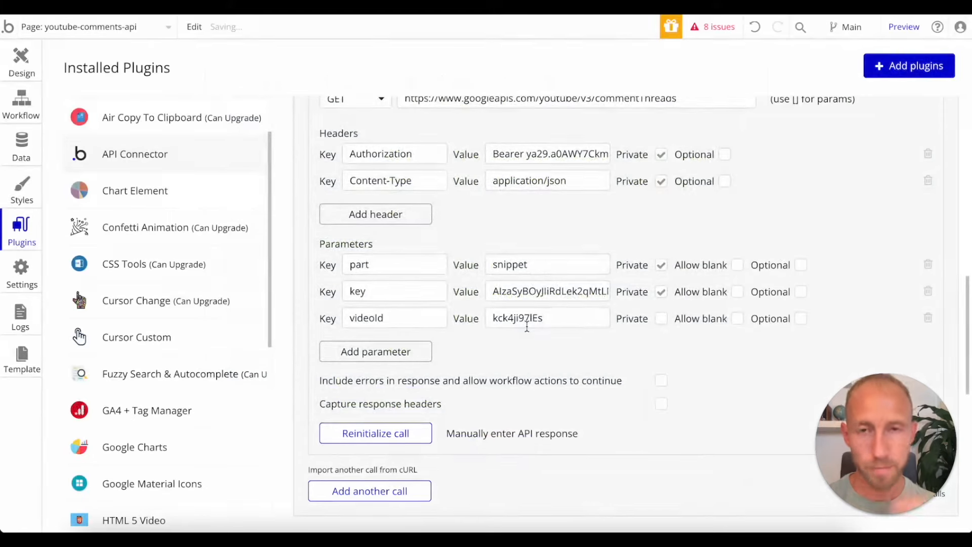
scroll(521, 336, down, 2)
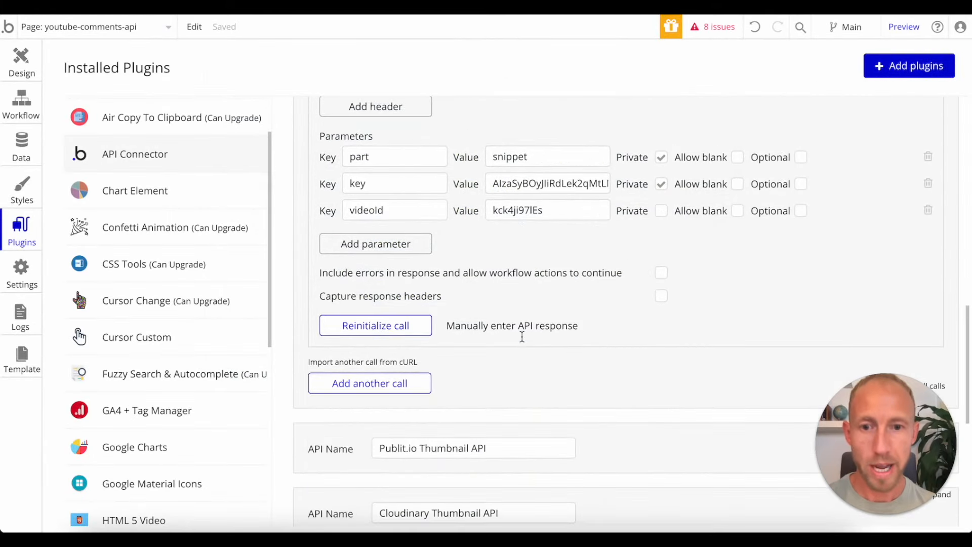
scroll(522, 336, up, 1)
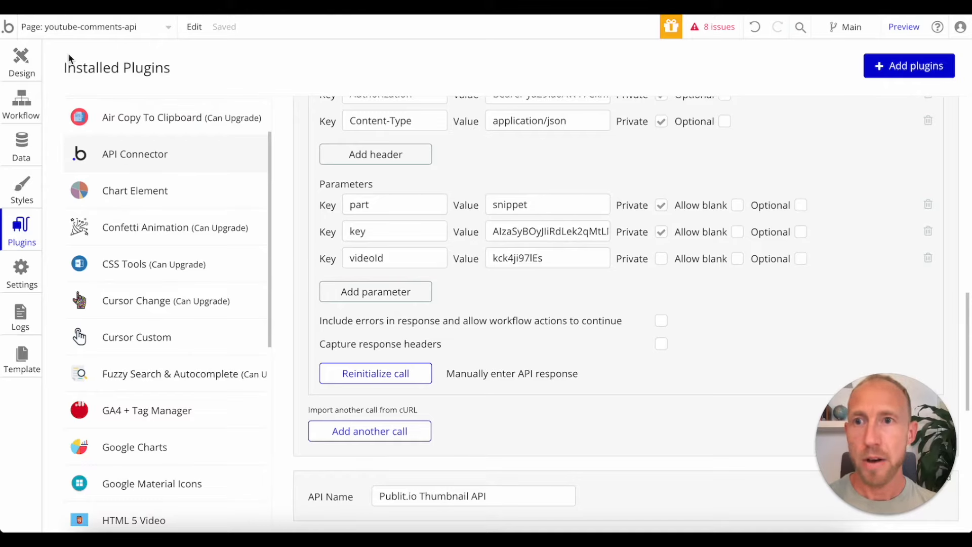
Delete all three actions from the workflow that runs when Button Get Comments is clicked
click(24, 101)
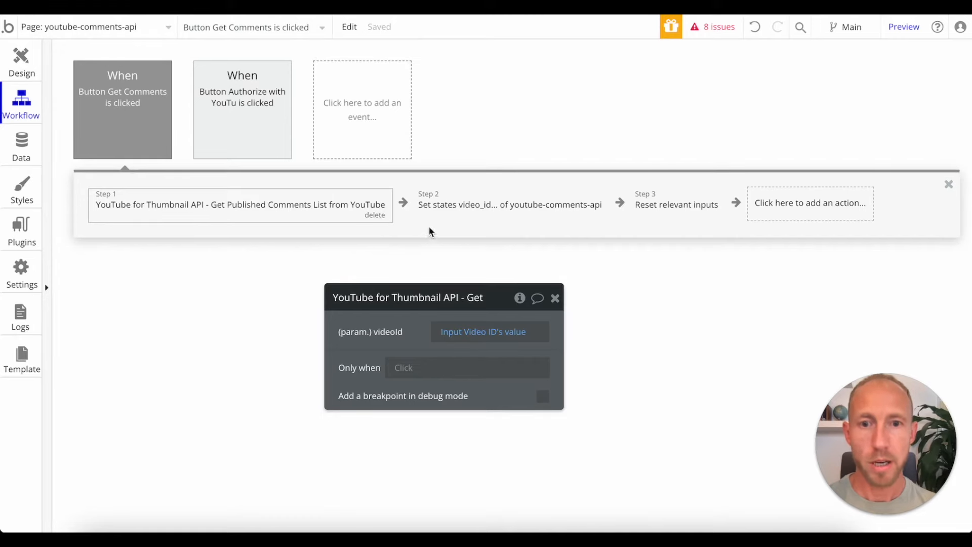
click(375, 215)
click(315, 208)
click(271, 208)
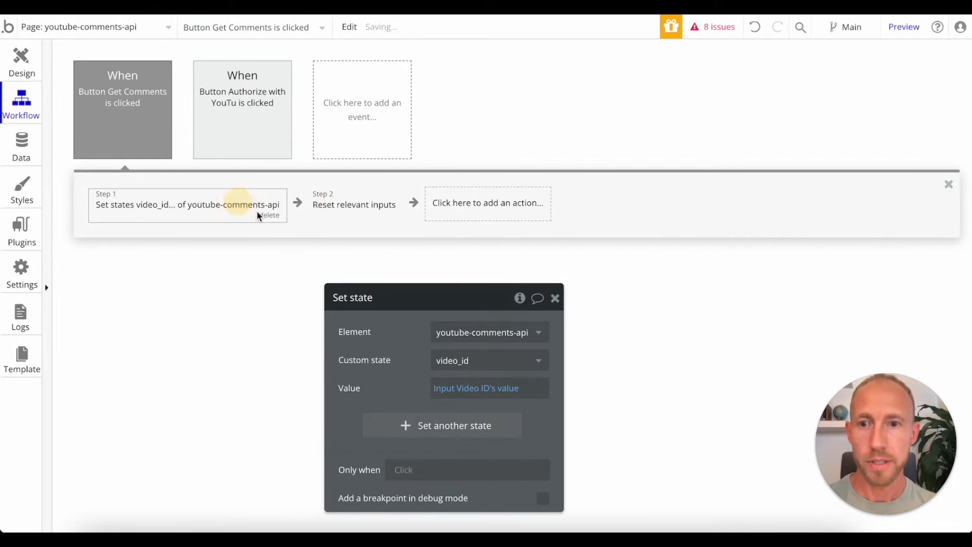
click(269, 215)
click(168, 215)
click(168, 215)
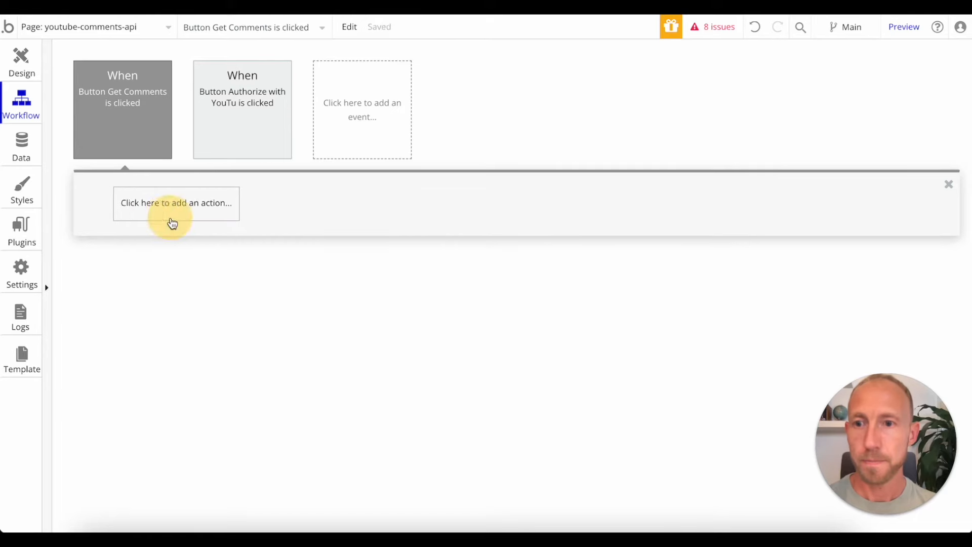
Add the YouTube for Thumbnail API - Get Published Comments List from YouTube action to the empty Get Comments workflow
click(140, 210)
text(youtub)
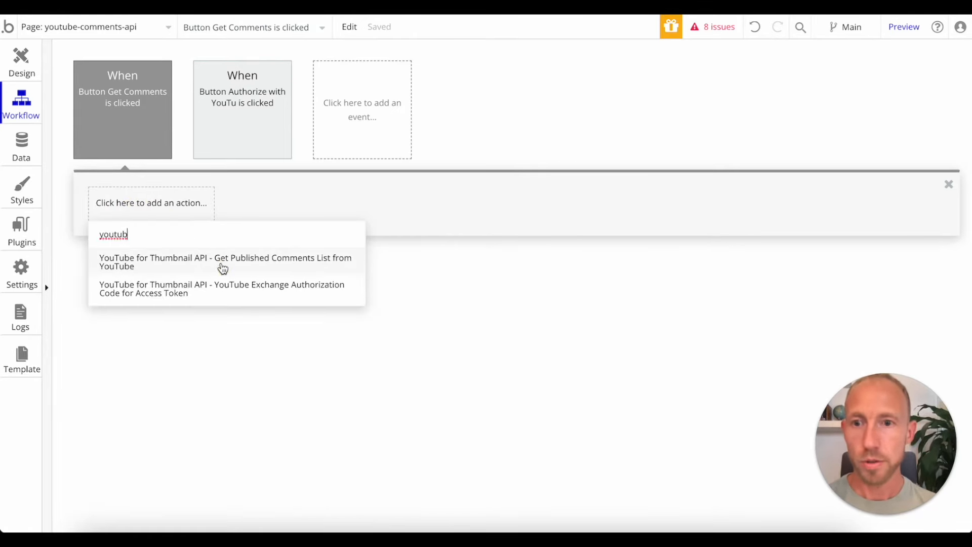
click(222, 269)
Set the API action's videoId parameter to Input Video ID's value and check the video ID field on the preview page
double_click(462, 330)
key(BackSpace)
click(587, 331)
key(Escape)
key(Escape)
click(521, 331)
click(597, 330)
text(inou)
key(BackSpace)
key(BackSpace)
text(put)
click(505, 367)
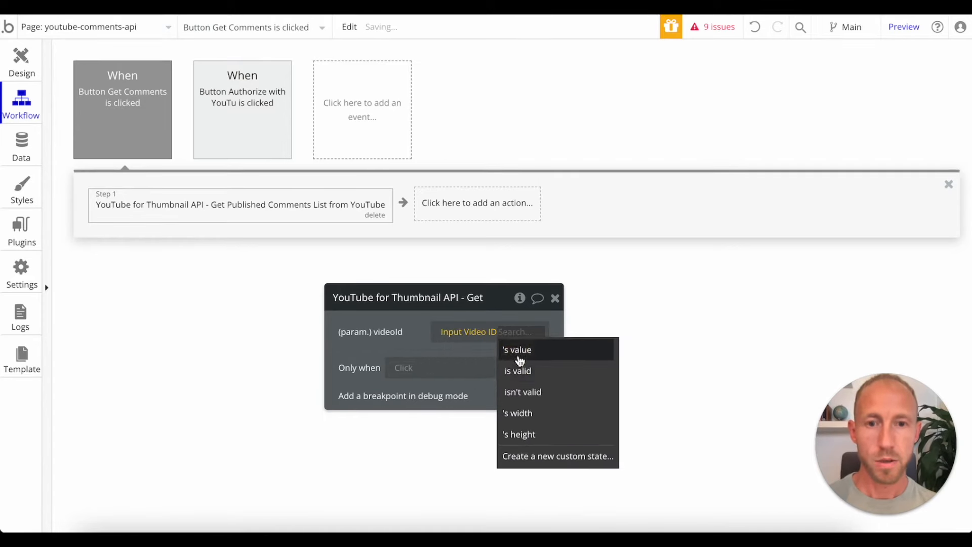
click(520, 350)
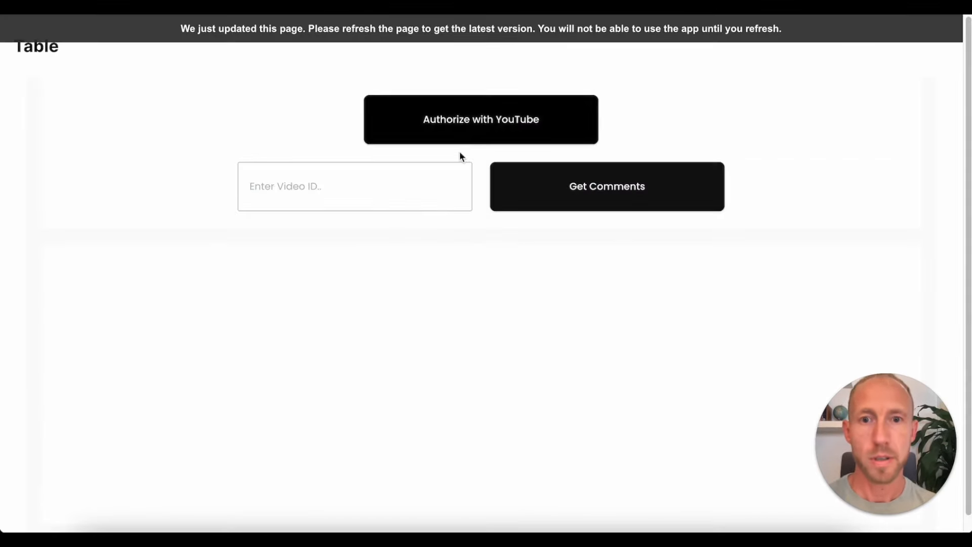
click(332, 191)
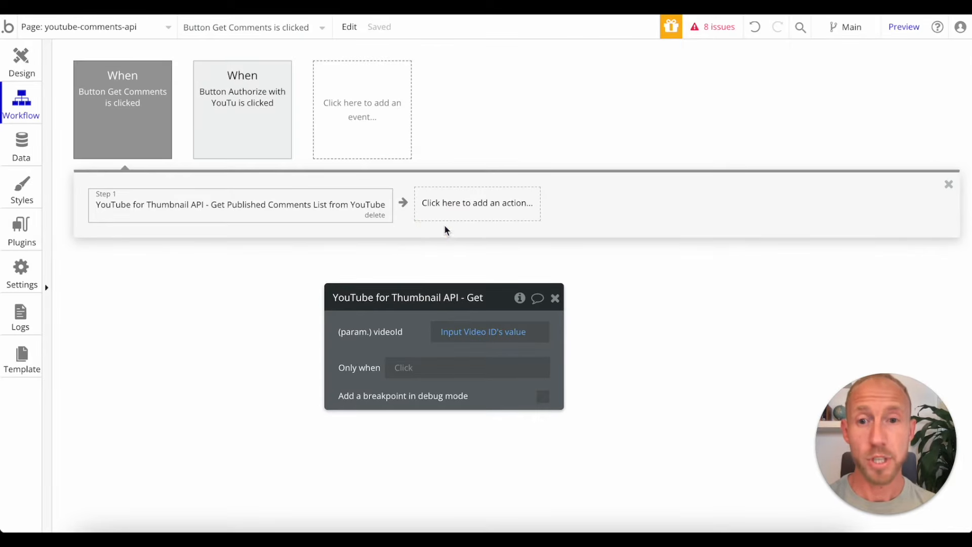
Add a Set state action that sets the youtube-comments-api page's video_id custom state to Input Video ID's value
click(467, 211)
mouse_move(499, 395)
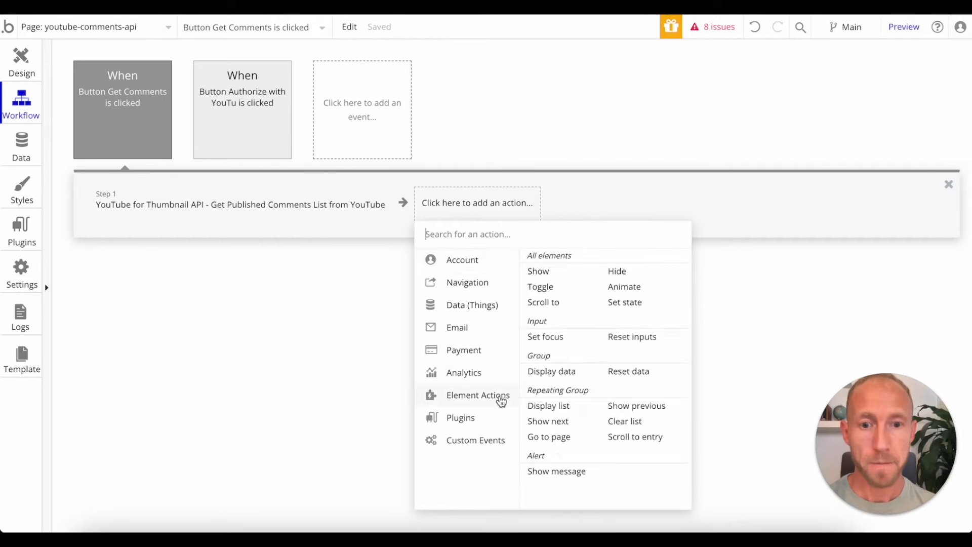
click(623, 298)
click(517, 340)
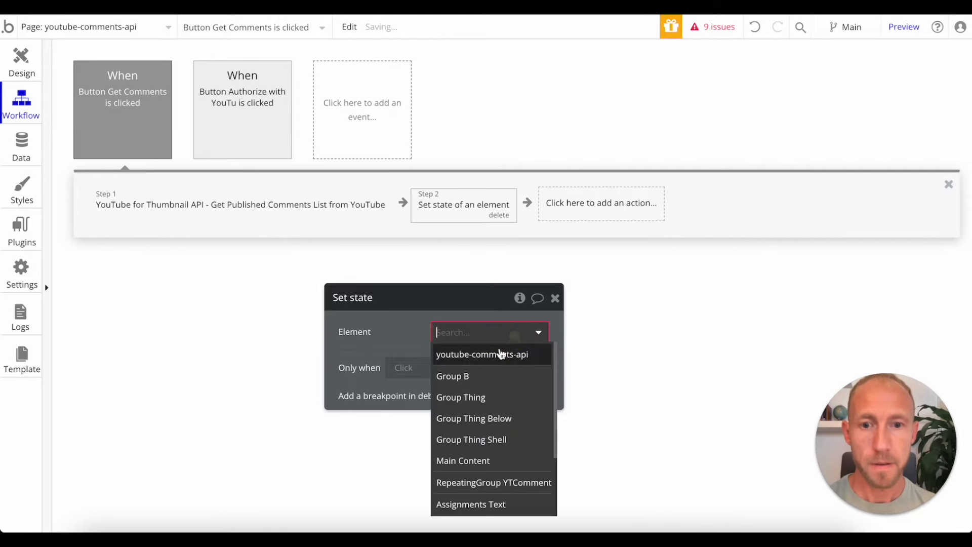
click(499, 351)
click(502, 359)
click(471, 380)
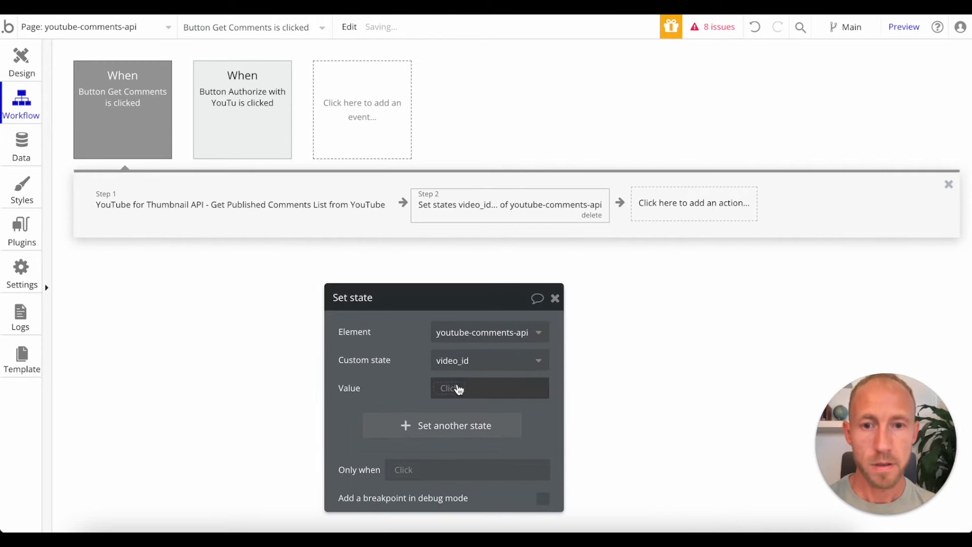
click(458, 387)
text(input)
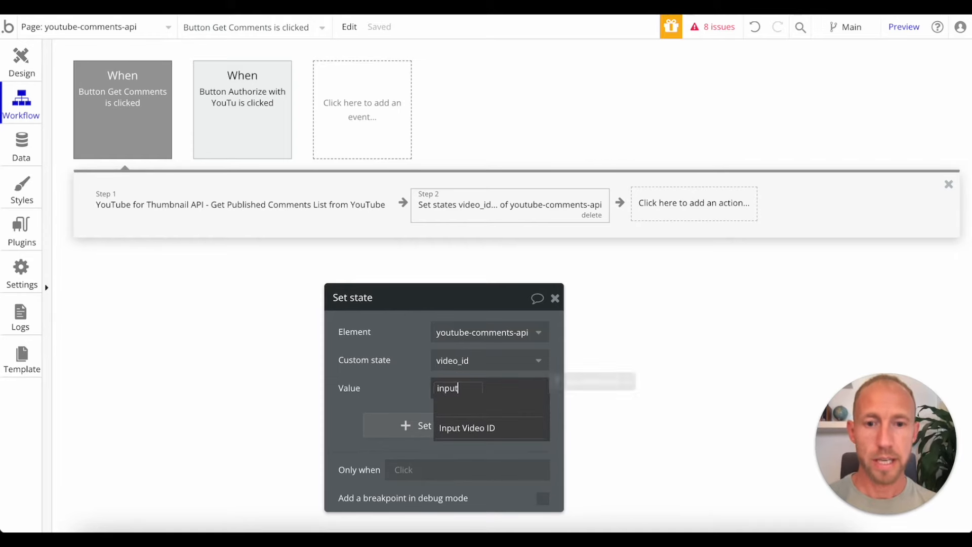
click(463, 427)
click(542, 403)
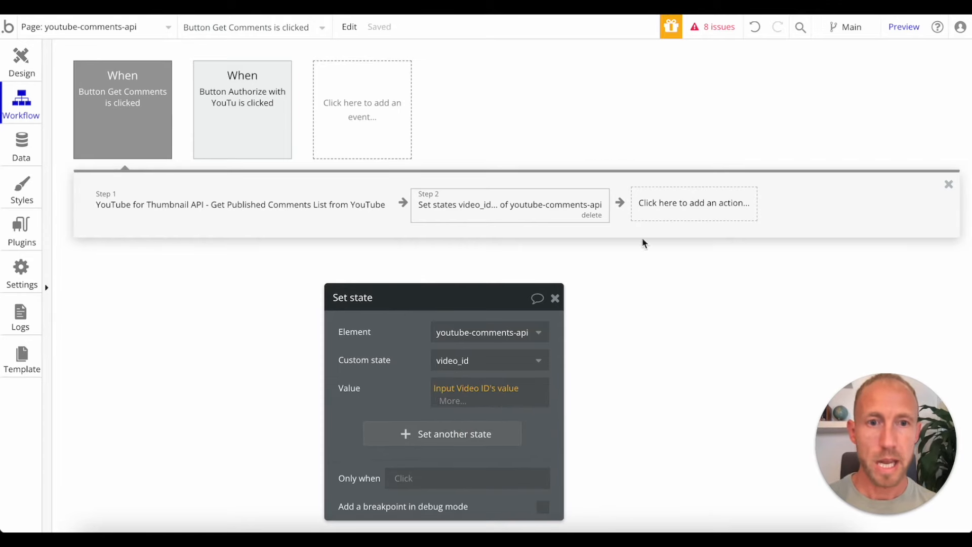
click(680, 205)
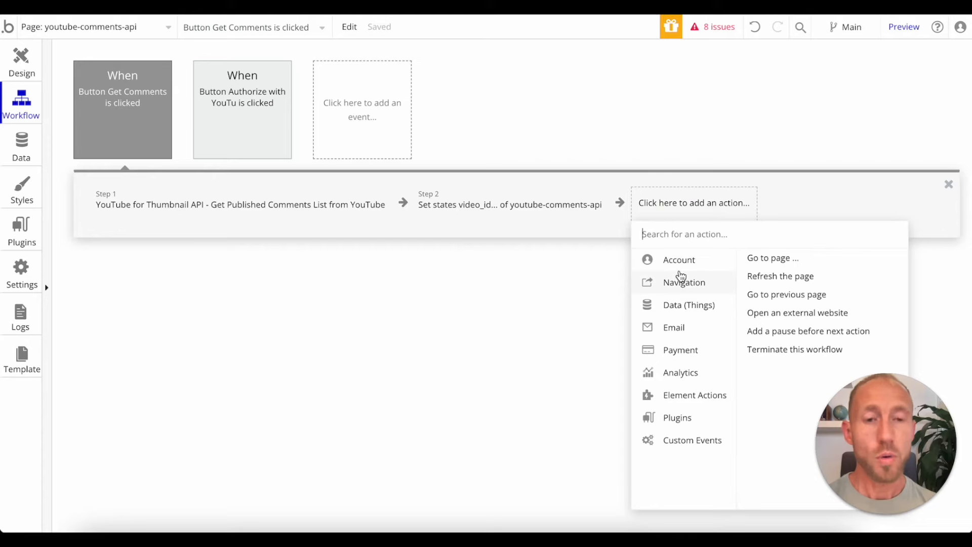
mouse_move(688, 394)
click(443, 85)
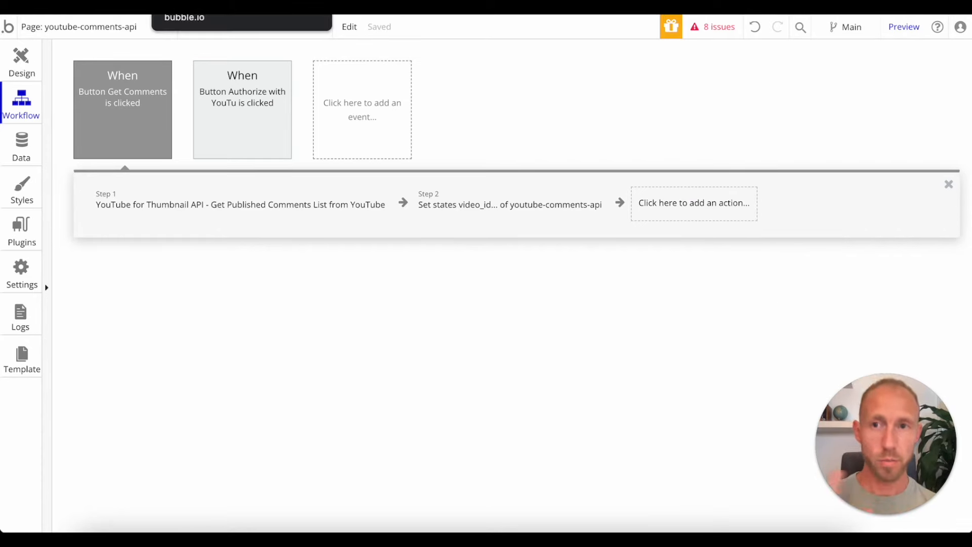
Switch to the backend workflows and go to the empty parameter keys of the youtube-comment-creator API workflow
click(203, 5)
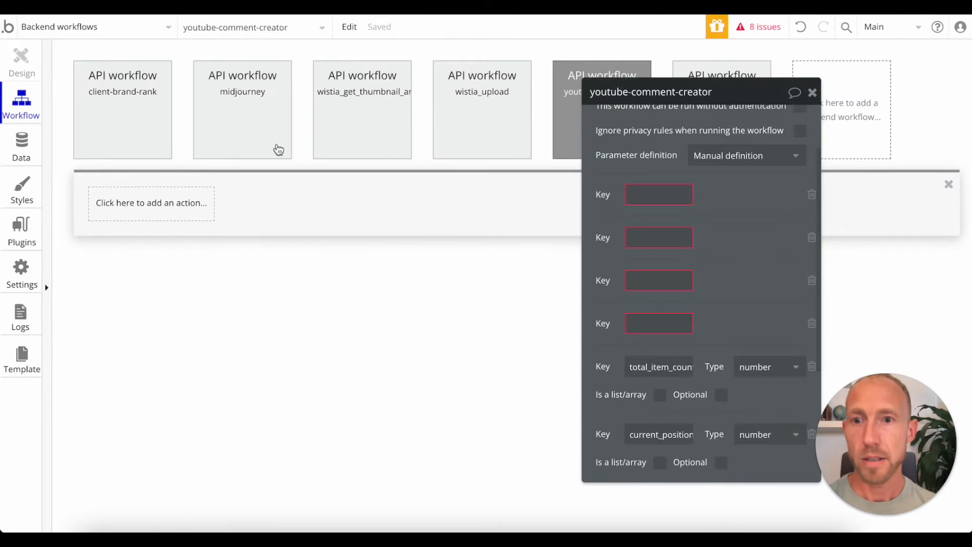
drag(734, 106, 484, 71)
scroll(607, 195, up, 3)
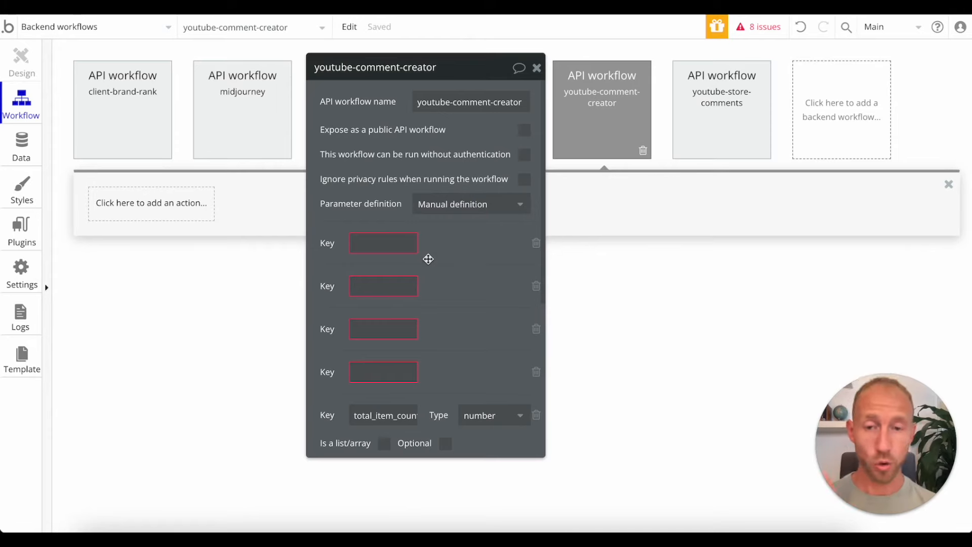
click(385, 240)
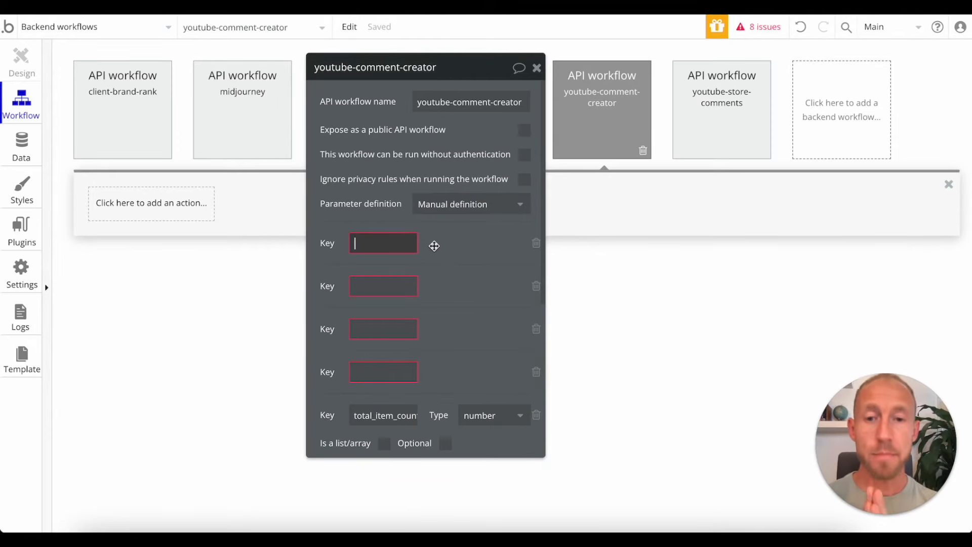
click(405, 246)
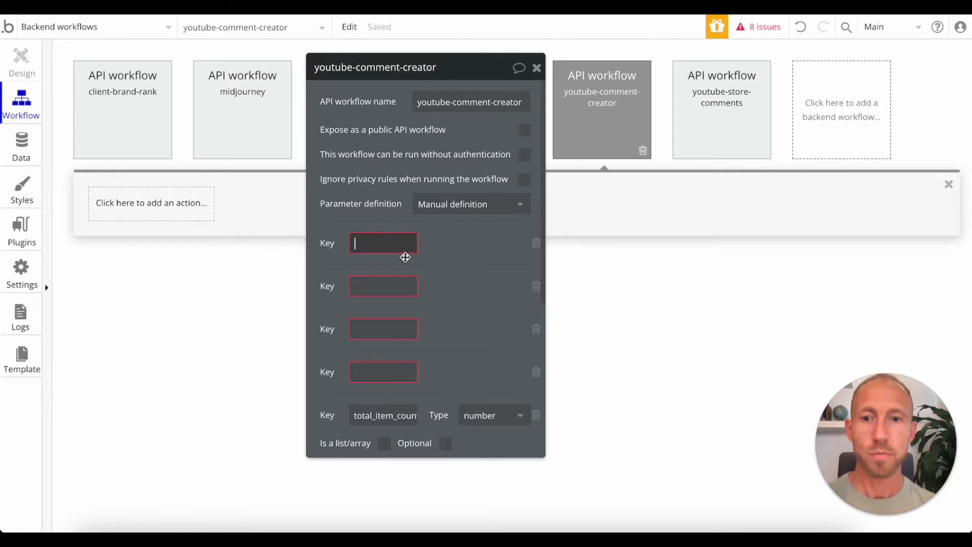
Name the fourth parameter key of youtube-comment-creator video_id, with type text
click(380, 370)
text(vi)
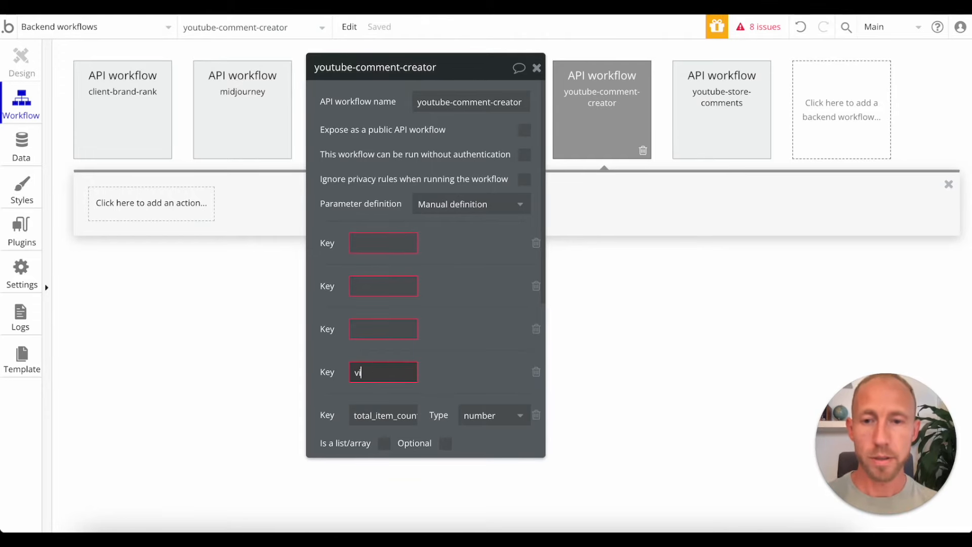
text(dou)
key(BackSpace)
text(e)
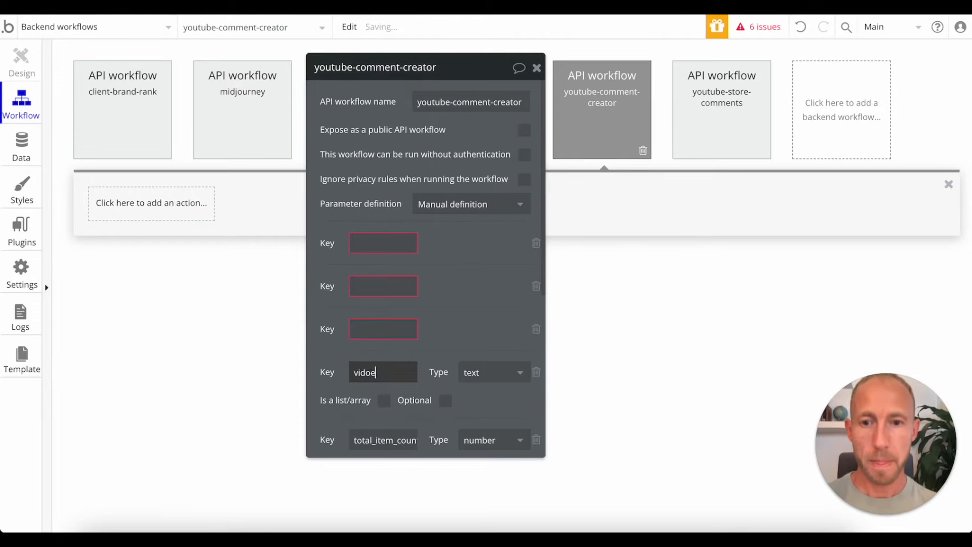
key(BackSpace)
key(BackSpace)
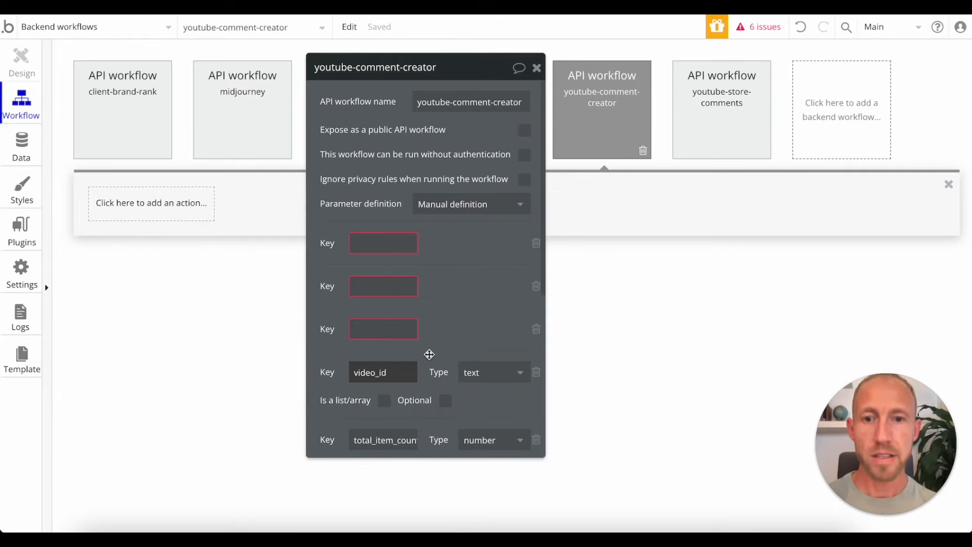
Name the first parameter key comments_list, with type text, and mark it as a list/array
scroll(412, 349, down, 1)
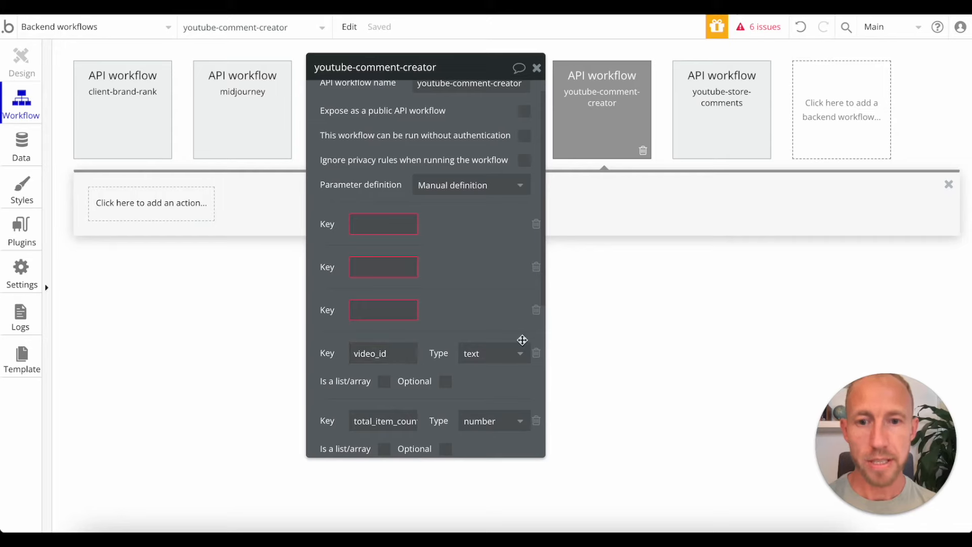
click(386, 220)
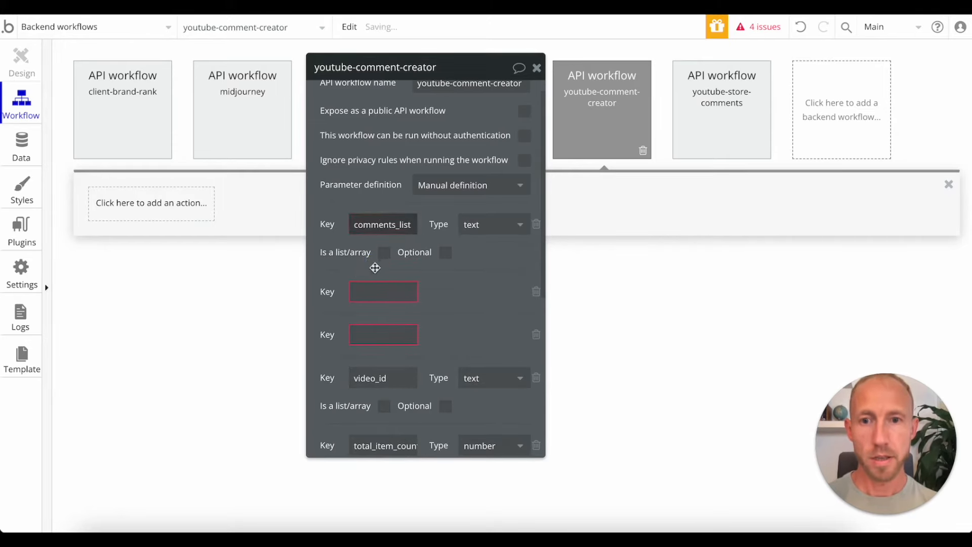
click(373, 291)
click(382, 253)
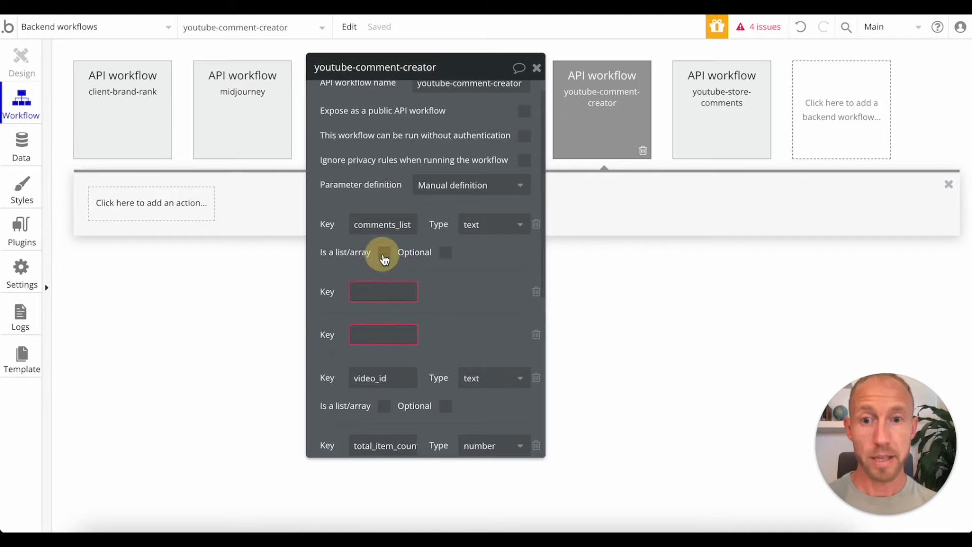
Name the second parameter key username_list, with type text, and mark it as a list/array
click(382, 293)
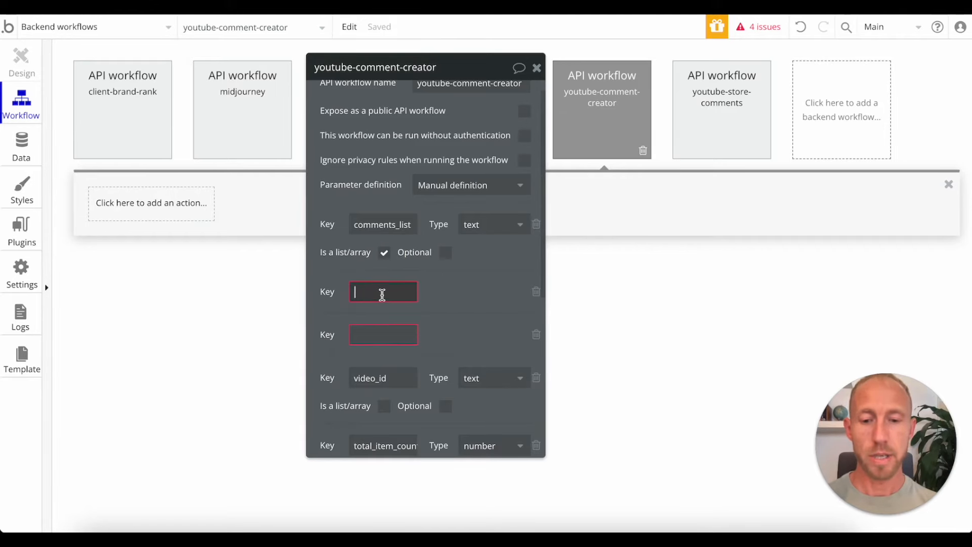
text(username_list)
click(386, 320)
Name the third parameter key profilepic_list, set its type to image, and mark it as a list/array
click(382, 353)
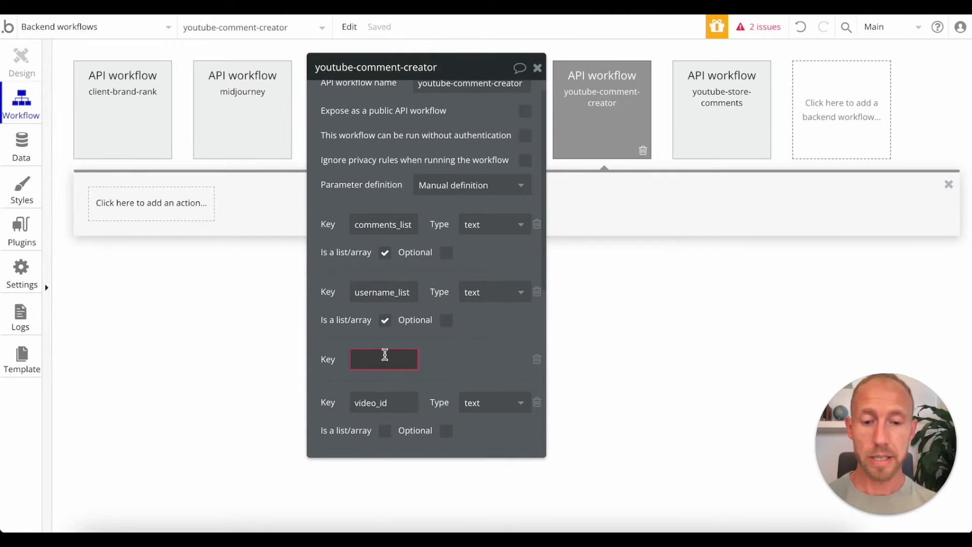
key(super+a)
text(Profi)
key(super+a)
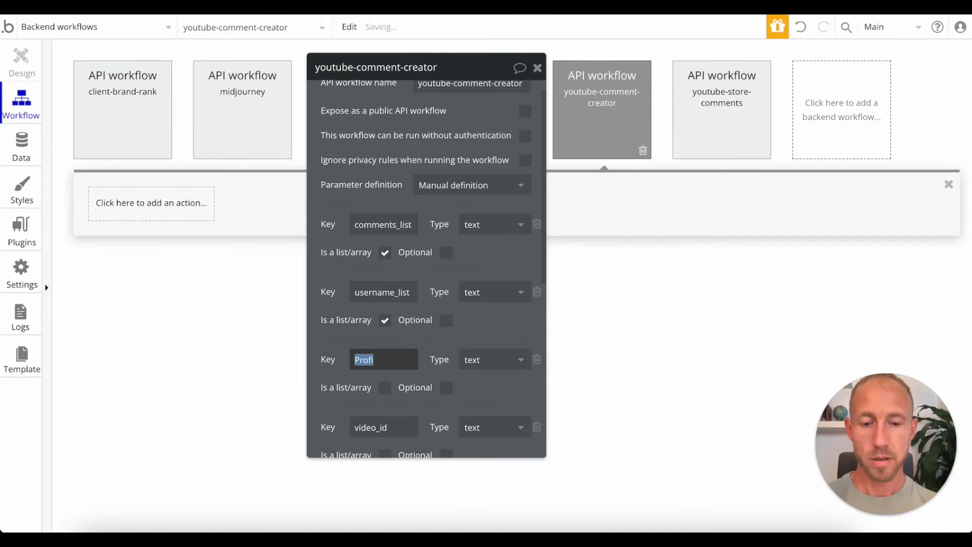
text(p)
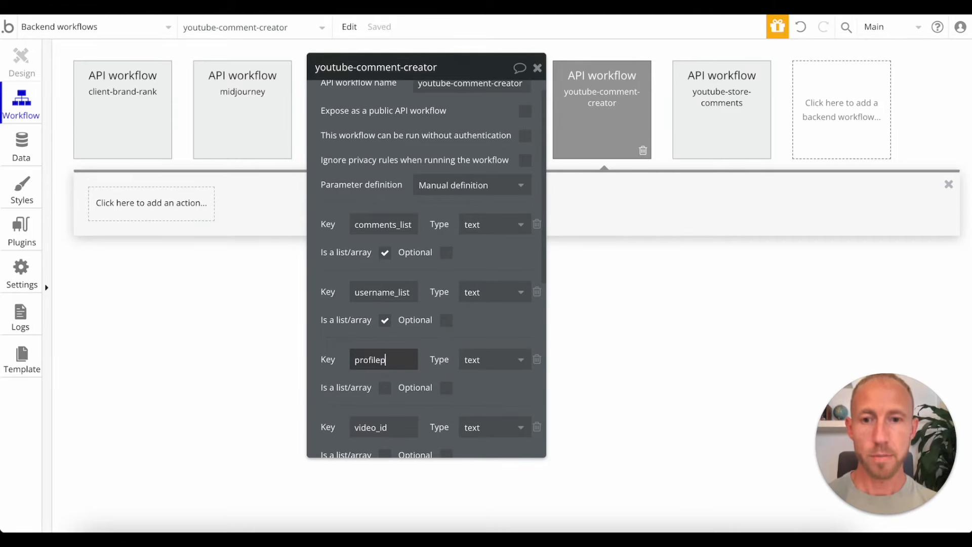
text(rofilepic_list)
click(496, 361)
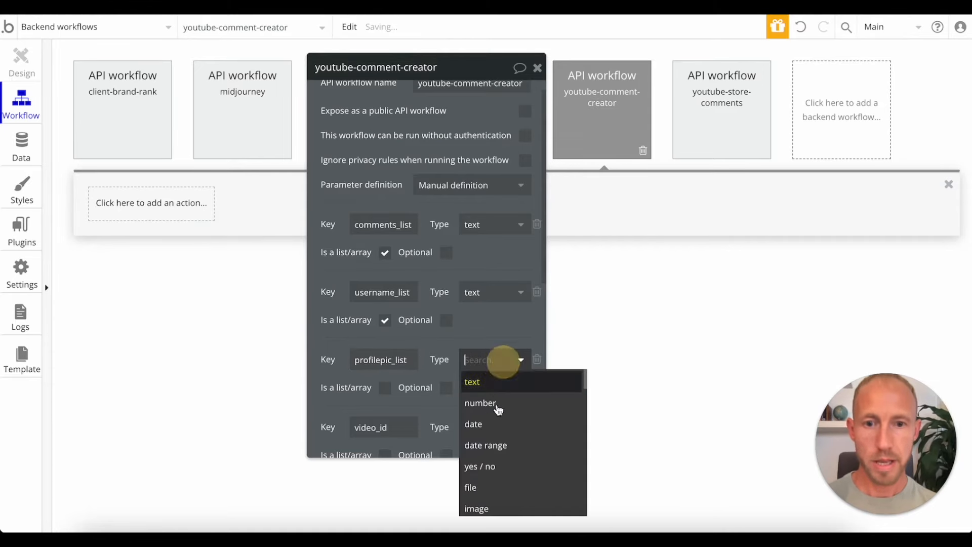
click(487, 493)
click(385, 388)
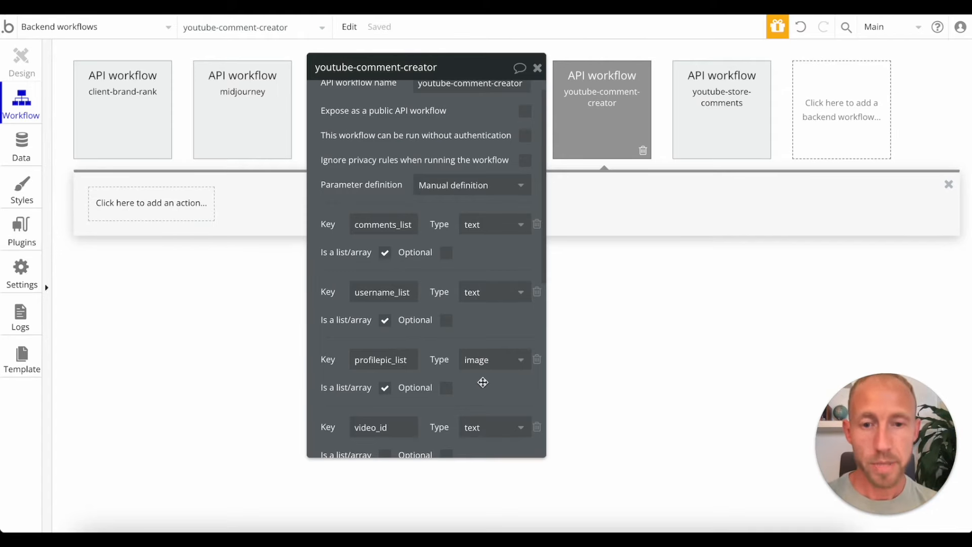
click(503, 363)
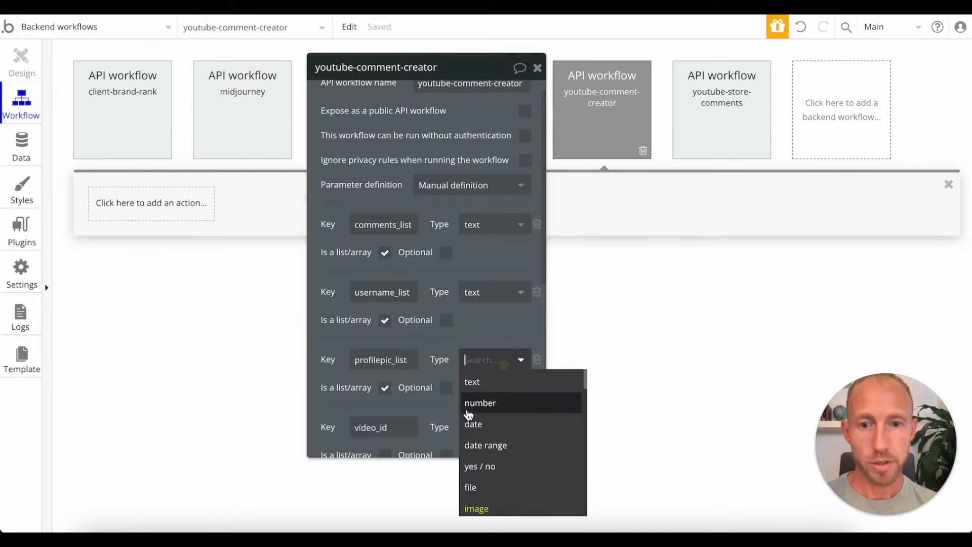
key(Return)
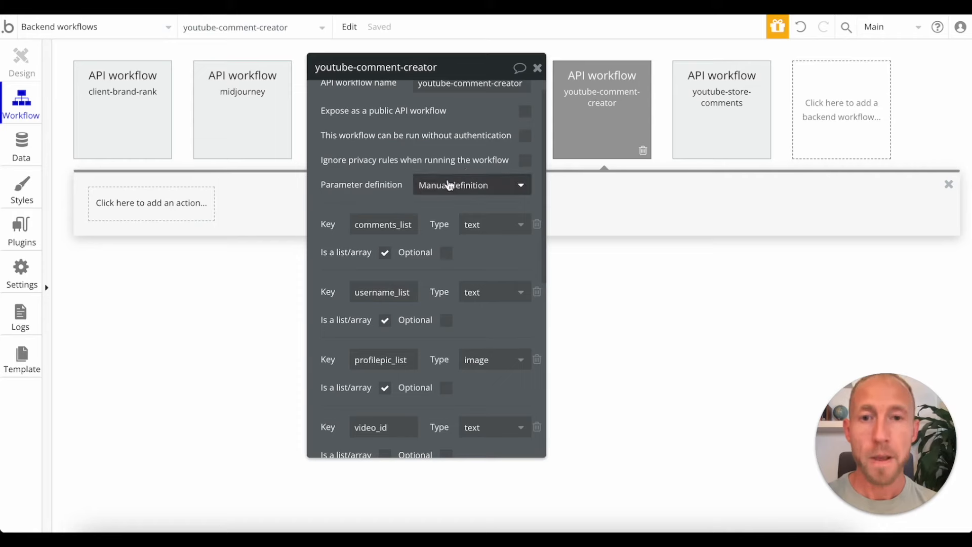
Review the youtube-comment-creator parameter definitions from comments_list through current_position
scroll(449, 184, up, 1)
scroll(426, 255, down, 1)
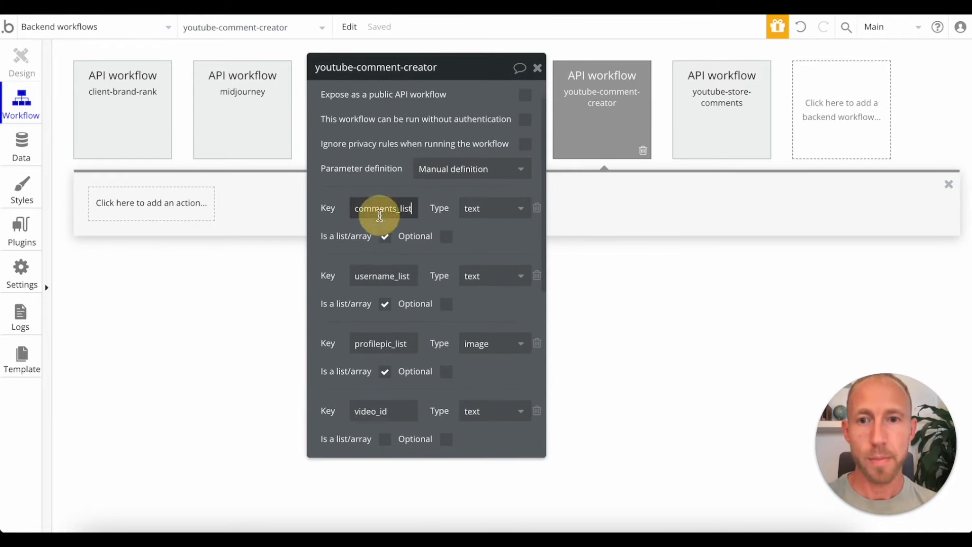
scroll(387, 275, down, 2)
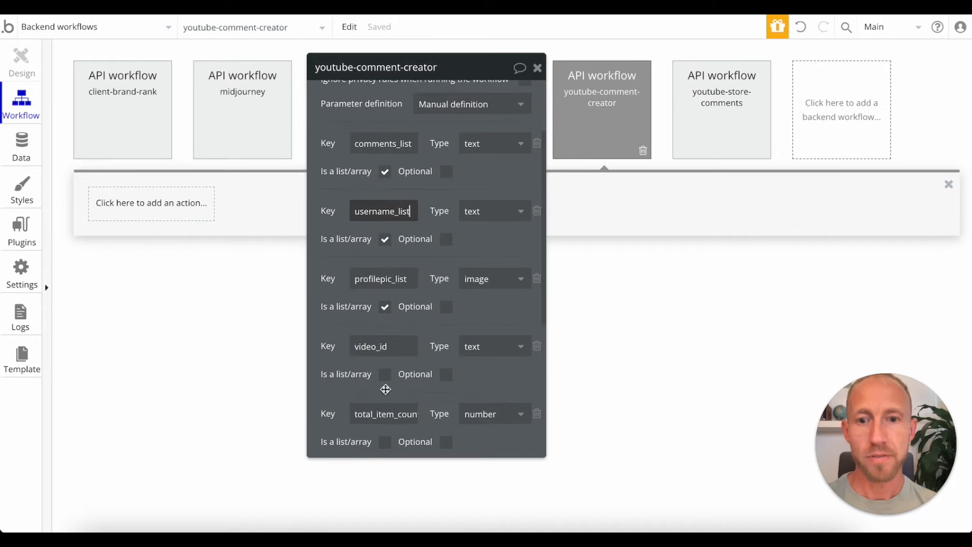
scroll(386, 390, down, 2)
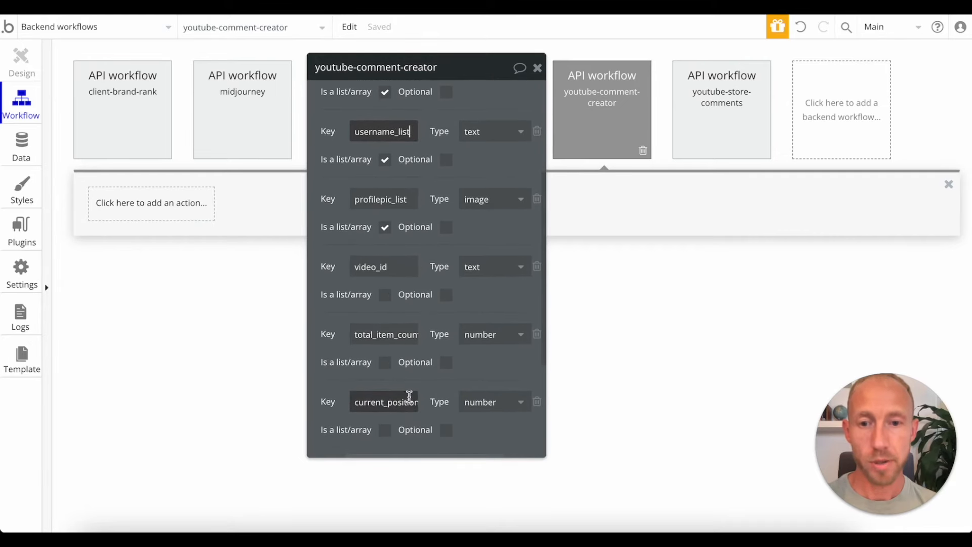
double_click(380, 401)
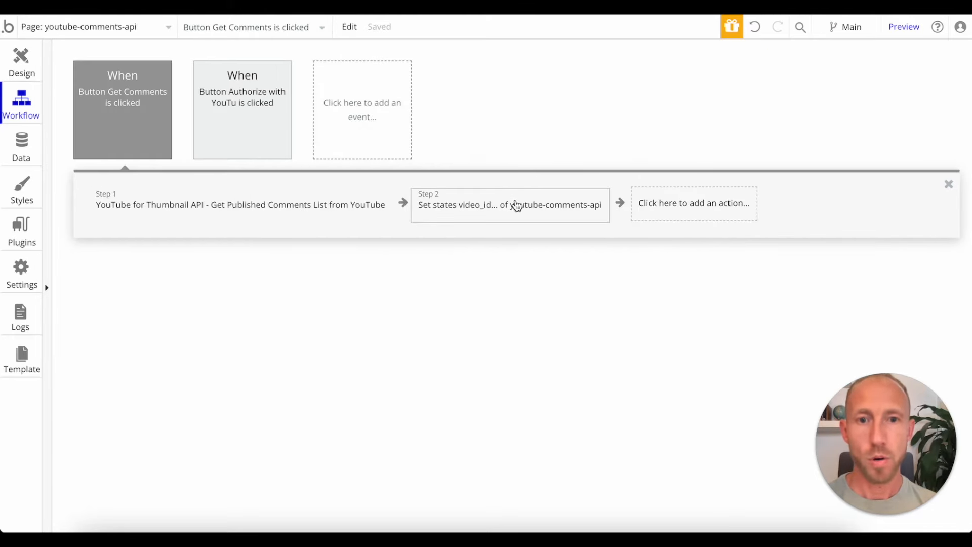
Add a Schedule API Workflow action as step 3 of the Button Get Comments workflow on the youtube-comments-api page
click(656, 213)
text(api)
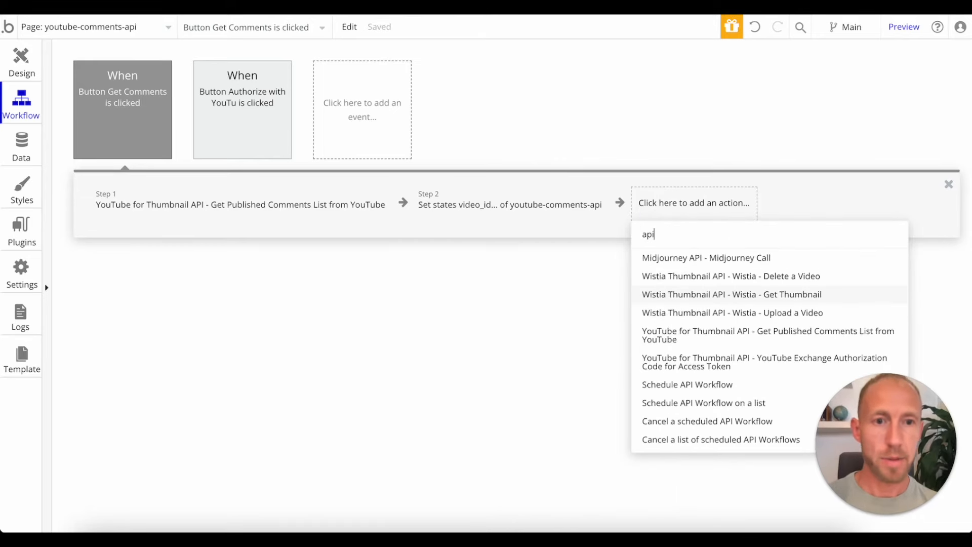
key(BackSpace)
key(BackSpace)
key(BackSpace)
text(sch)
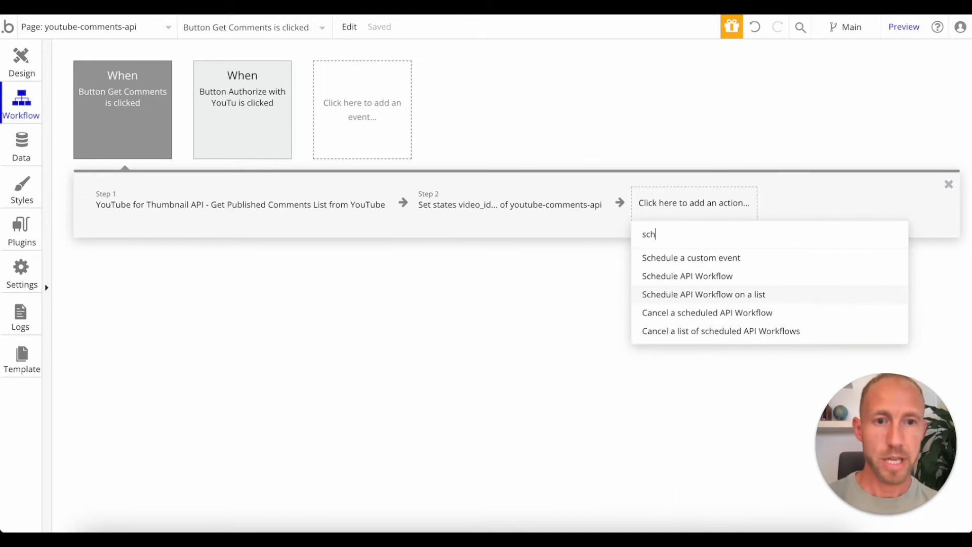
click(740, 276)
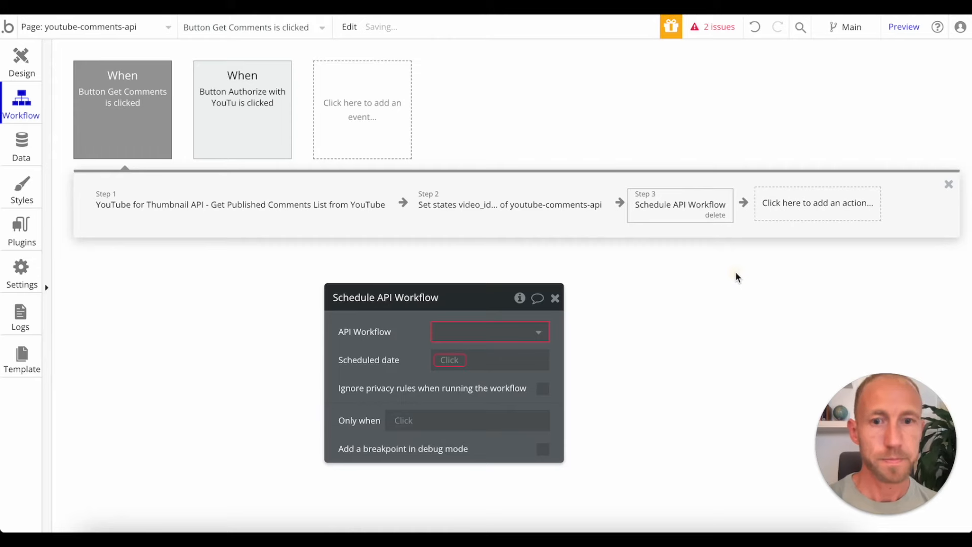
Schedule the youtube-comment-creator workflow for Current date/time and start the comments_list value with Result of step 1
click(527, 333)
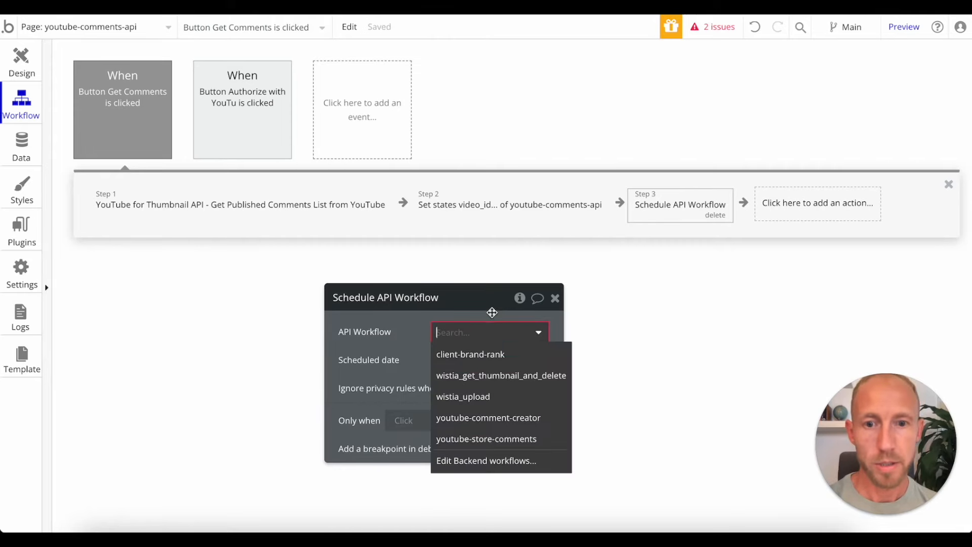
click(531, 424)
drag(505, 300, 553, 91)
click(501, 148)
text(cur)
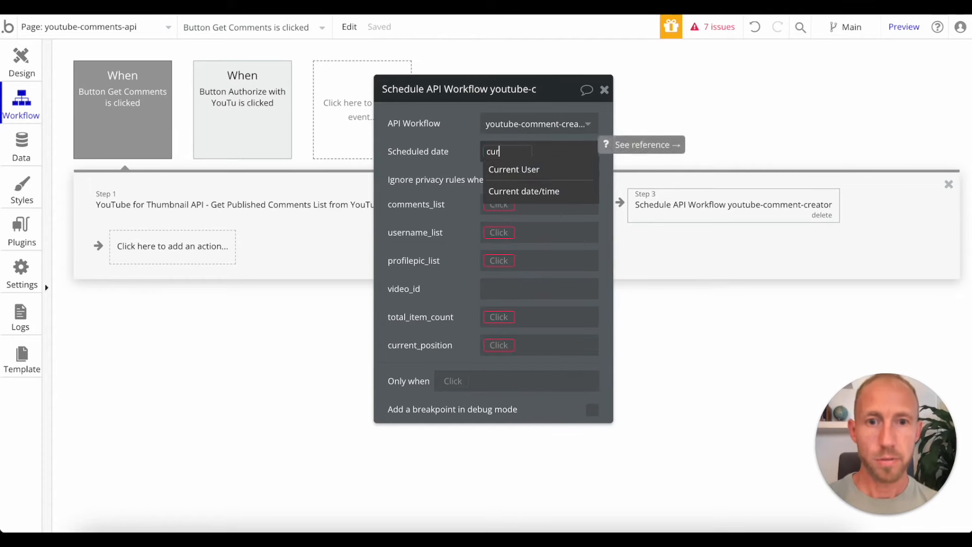
click(553, 190)
click(499, 205)
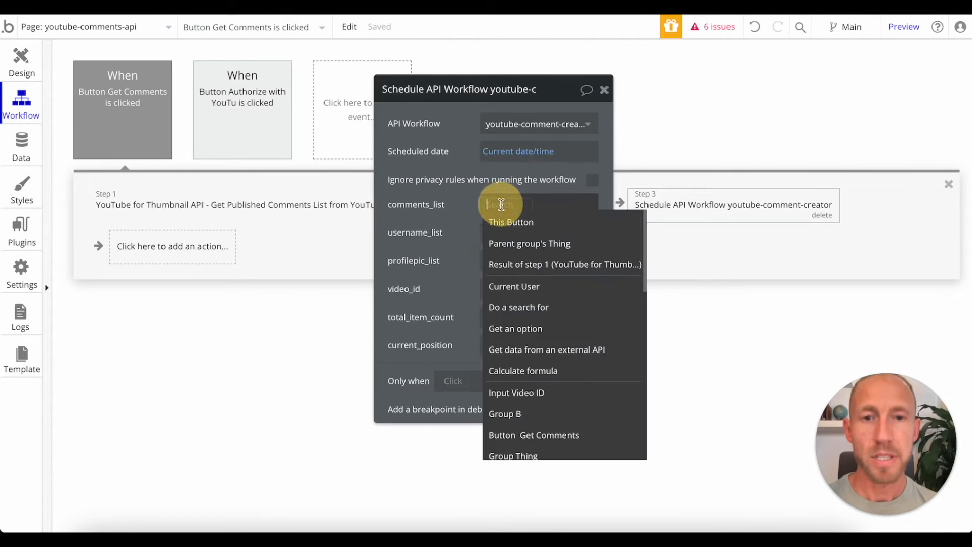
click(535, 263)
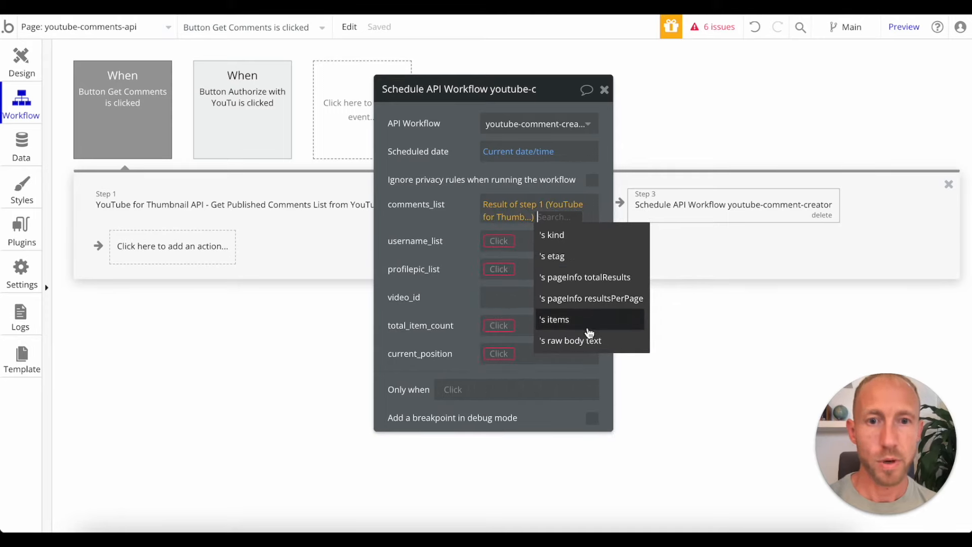
Switch to BBEdit and trace the JSON response path from items through snippet and topLevelComment to textOriginal
click(601, 529)
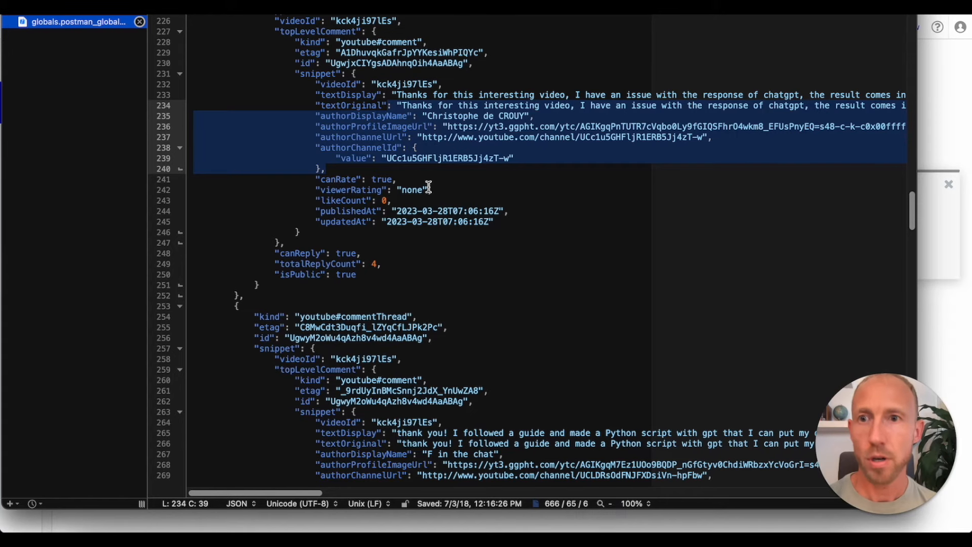
scroll(479, 144, up, 20)
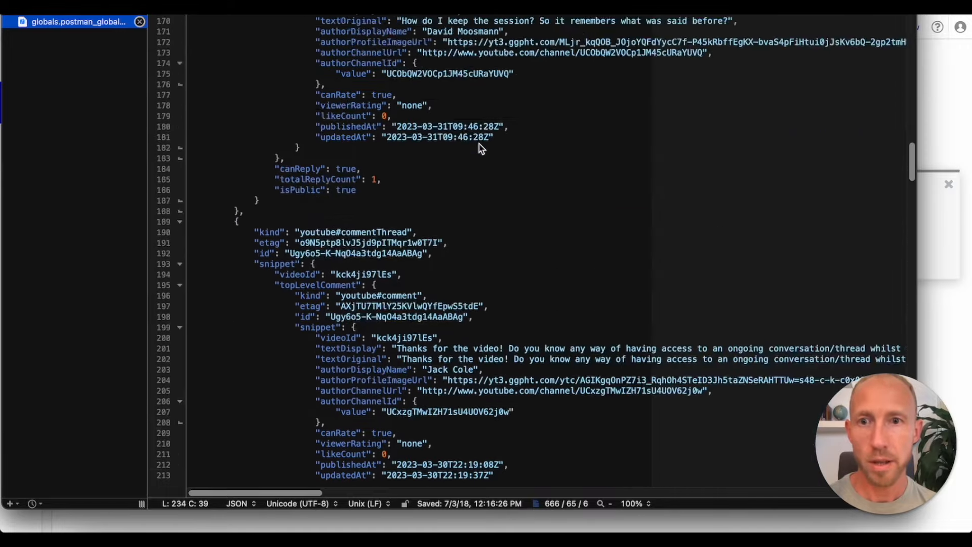
scroll(479, 143, up, 17)
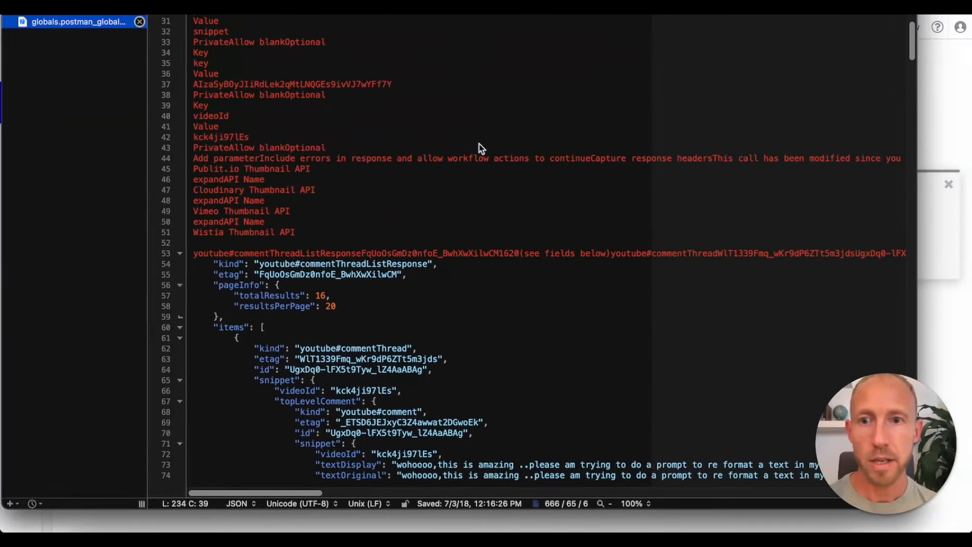
scroll(480, 148, down, 1)
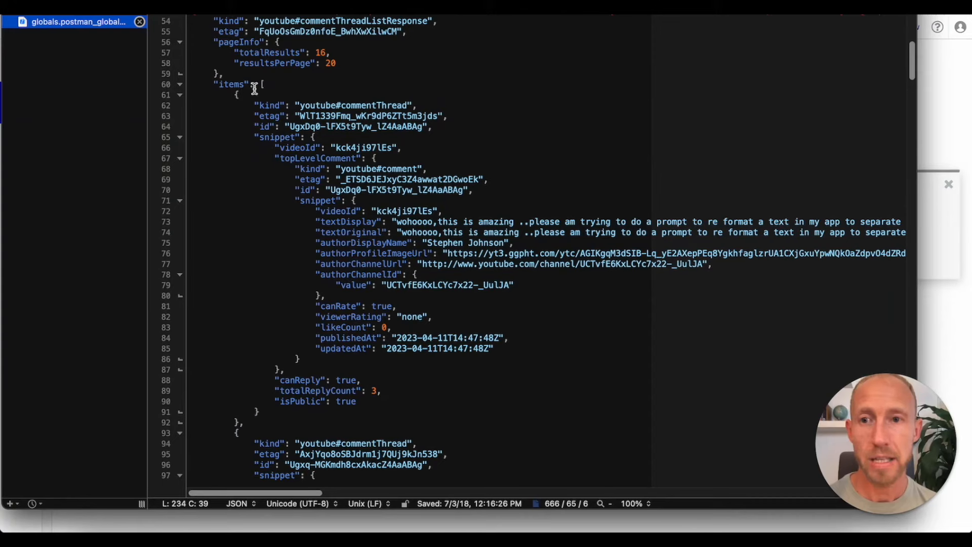
click(230, 93)
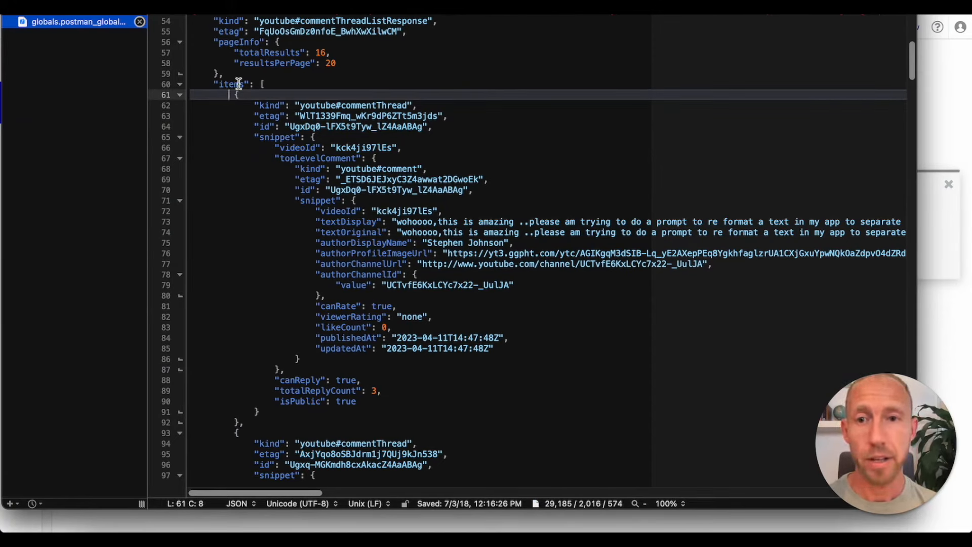
double_click(238, 84)
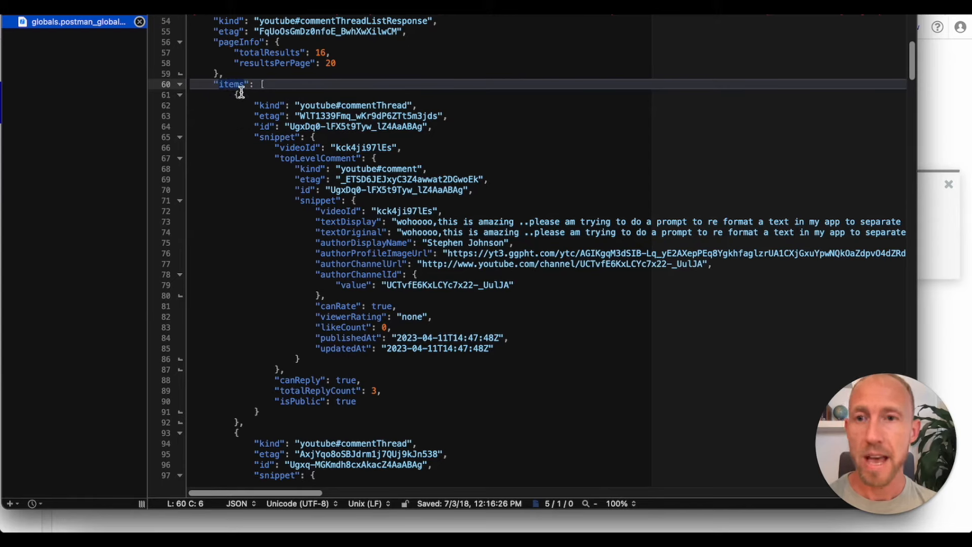
double_click(229, 85)
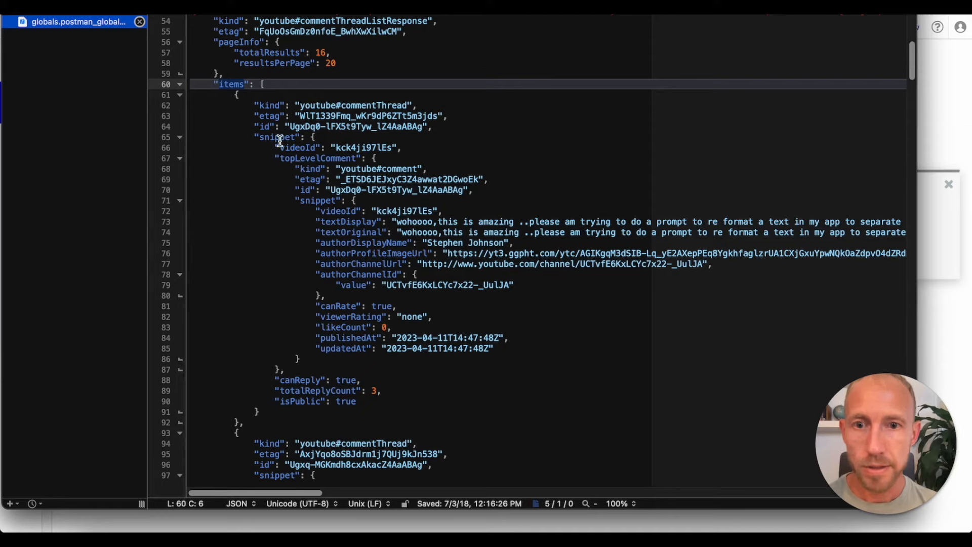
double_click(318, 201)
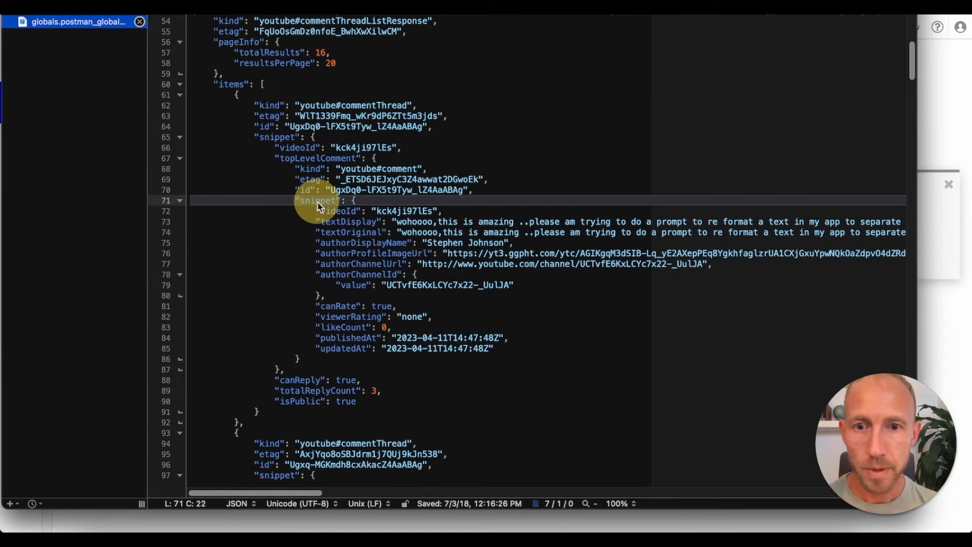
double_click(359, 234)
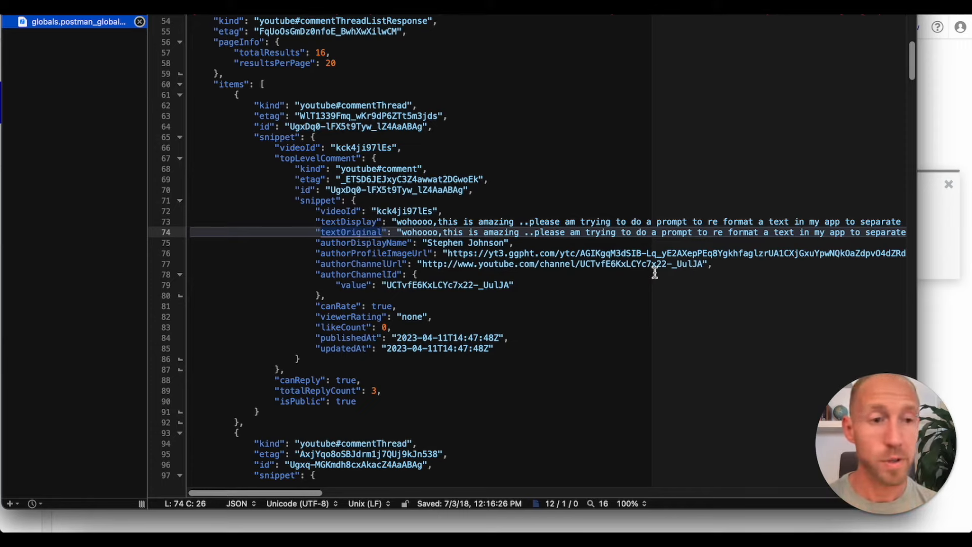
Back in Bubble, complete comments_list with 's items:each item's snippet topLevelComment snippet textOriginal
click(934, 250)
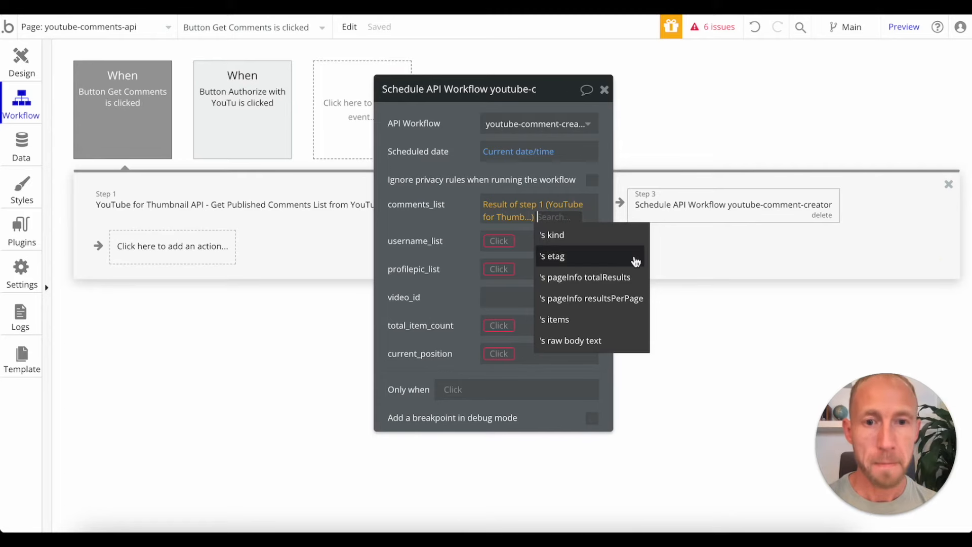
click(593, 320)
scroll(584, 336, down, 6)
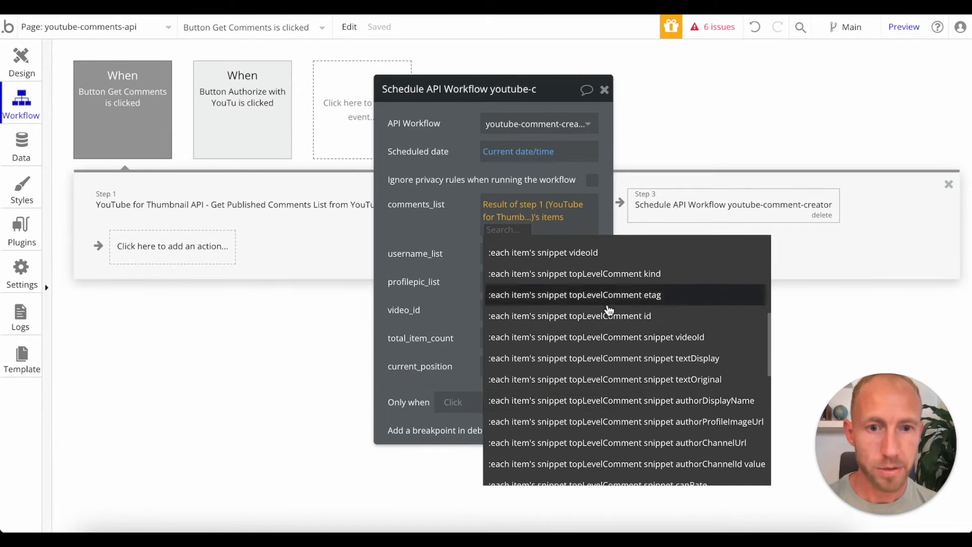
click(619, 385)
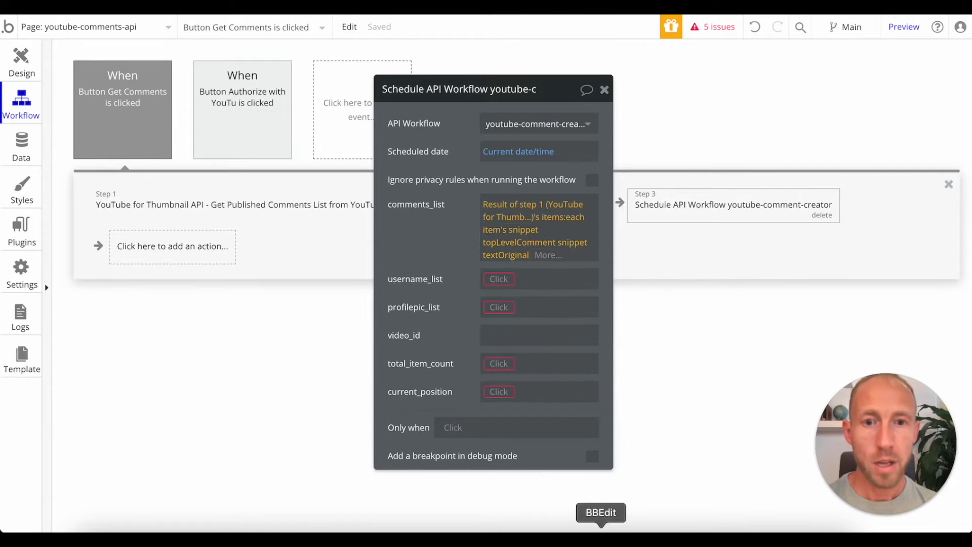
Switch to BBEdit and examine the textOriginal field in each of the first three comment items
click(600, 531)
triple_click(377, 235)
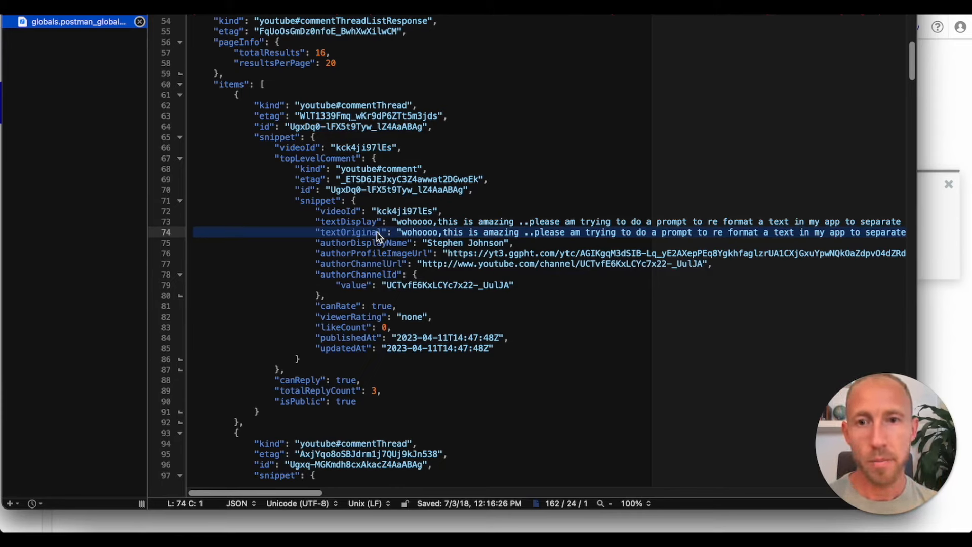
triple_click(370, 232)
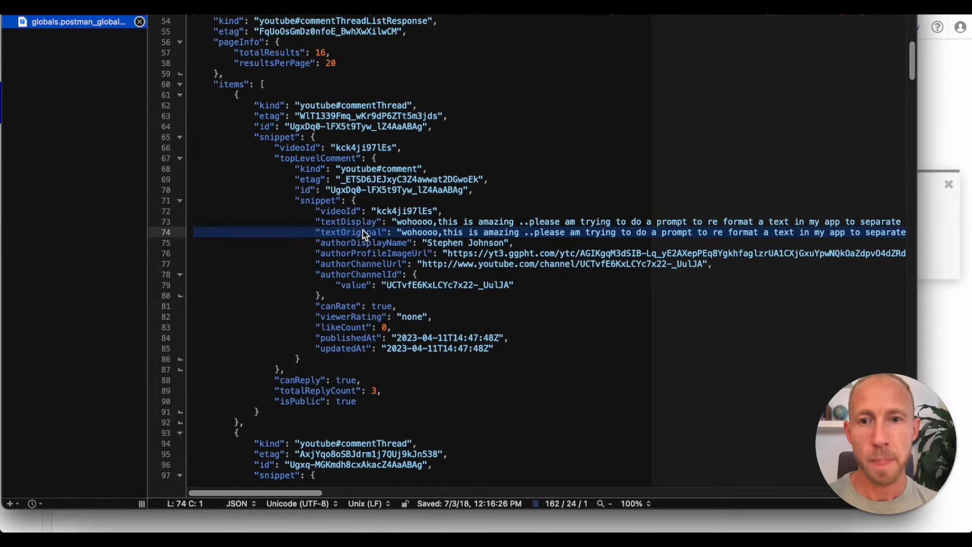
double_click(362, 232)
scroll(360, 234, down, 5)
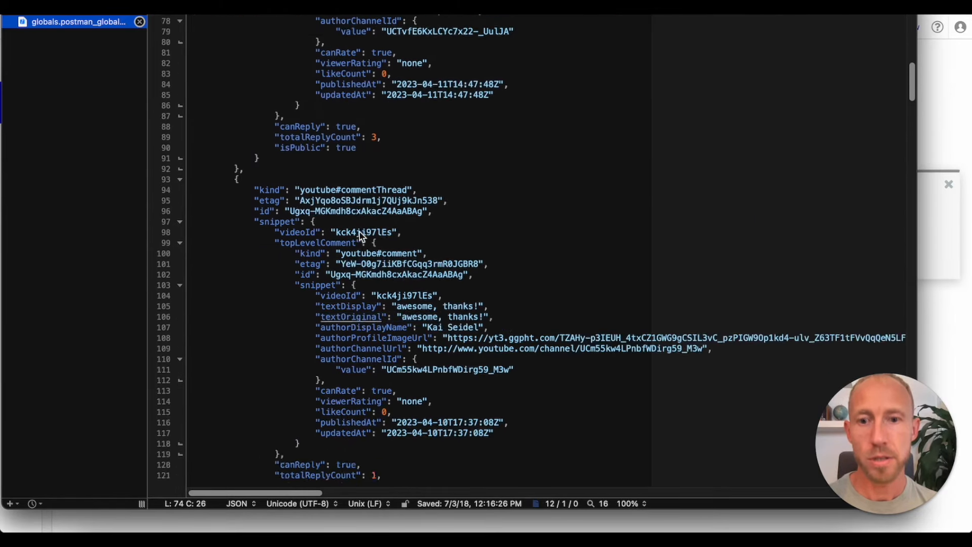
double_click(362, 296)
scroll(419, 291, down, 5)
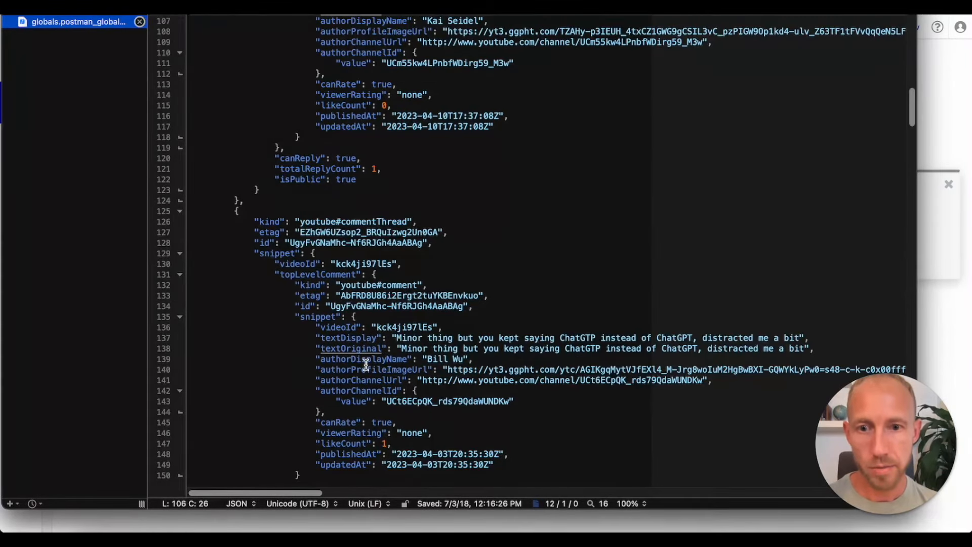
double_click(357, 349)
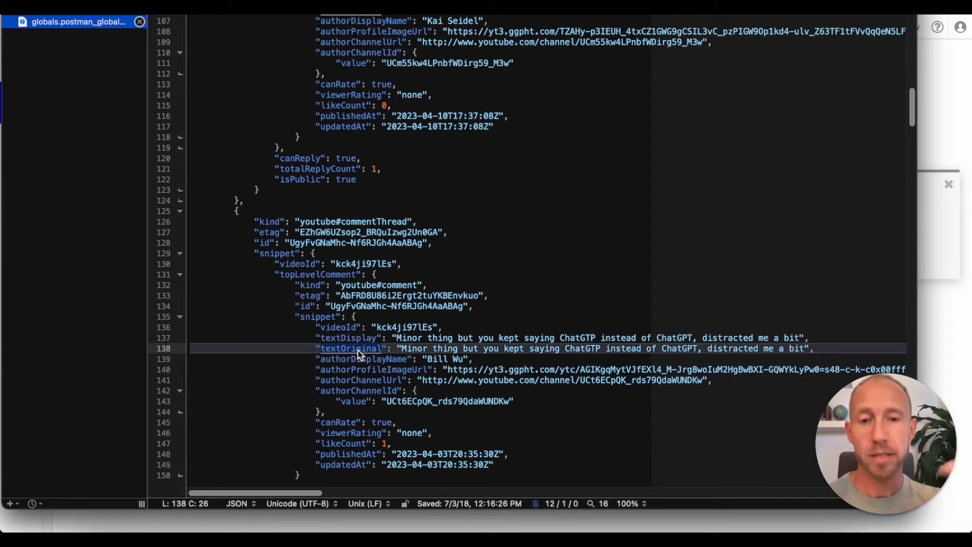
Return to Bubble and copy the comments_list expression into both username_list and profilepic_list
click(925, 260)
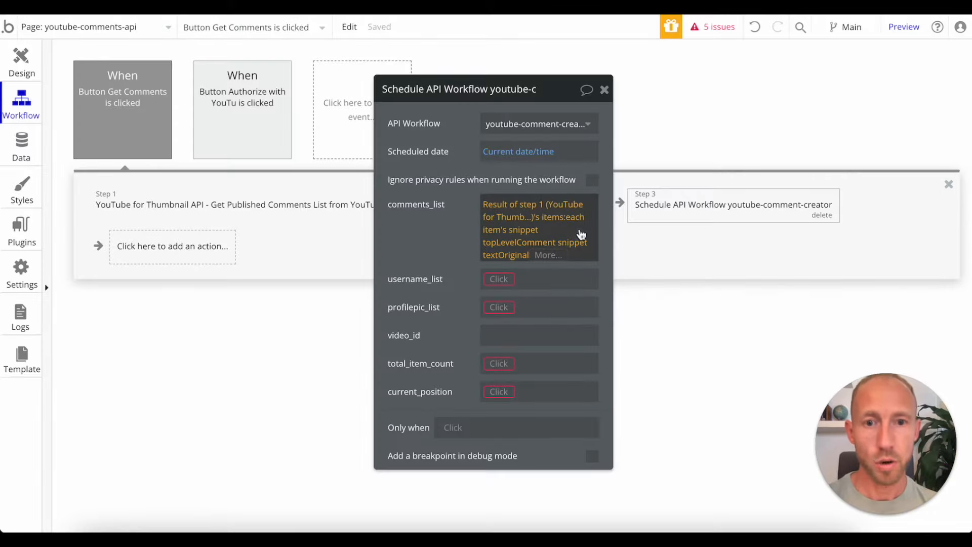
click(506, 233)
click(469, 226)
right_click(508, 208)
click(610, 191)
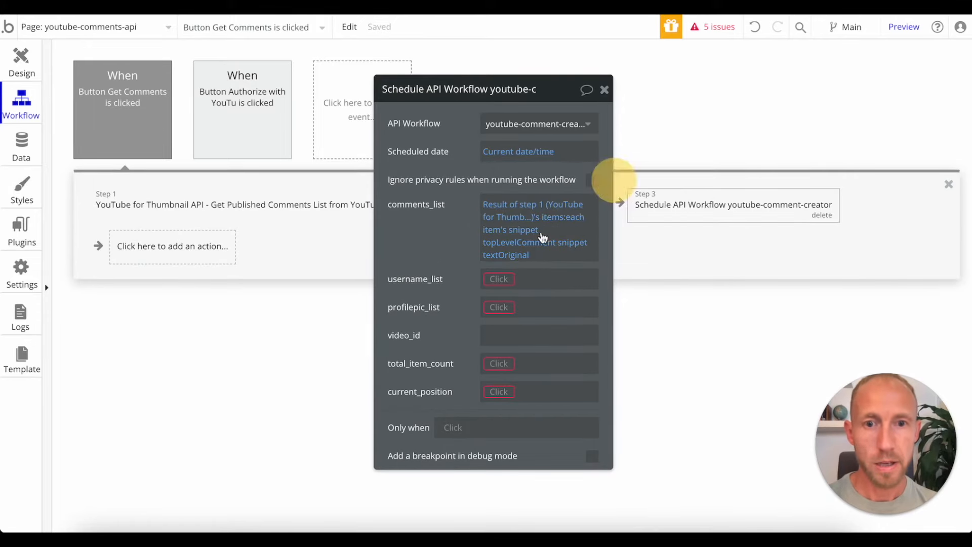
right_click(506, 277)
click(586, 255)
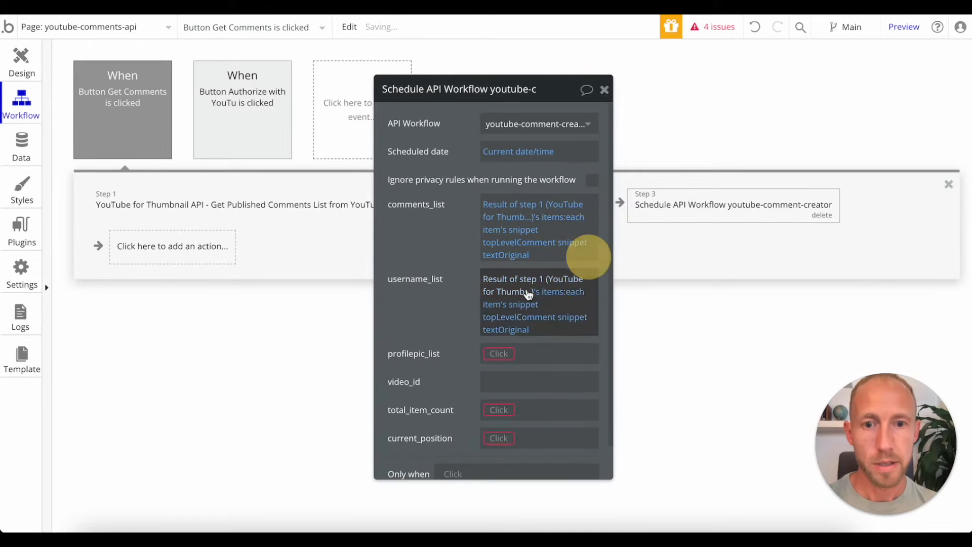
right_click(499, 353)
click(599, 337)
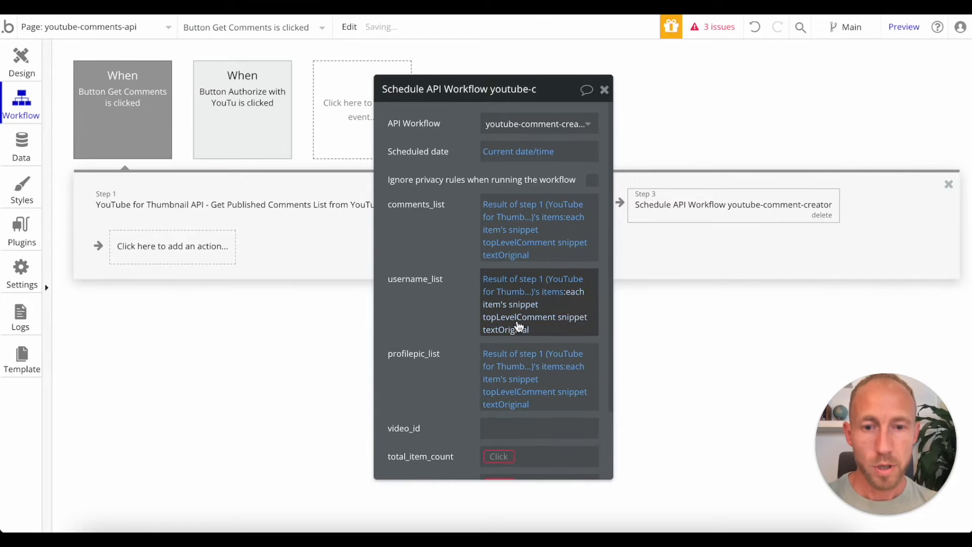
Change the username_list expression to end in :each item's snippet topLevelComment snippet authorDisplayName
click(519, 326)
scroll(544, 385, down, 10)
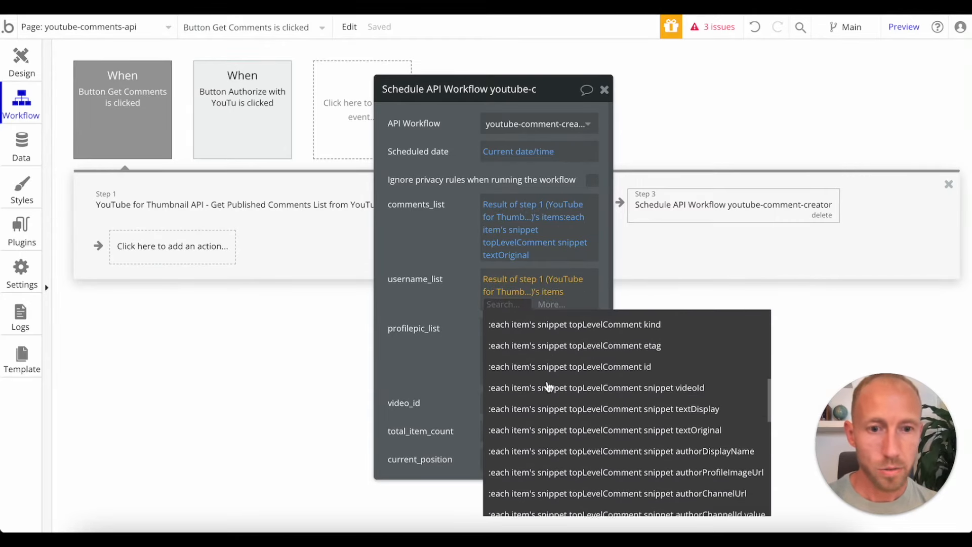
scroll(572, 390, down, 1)
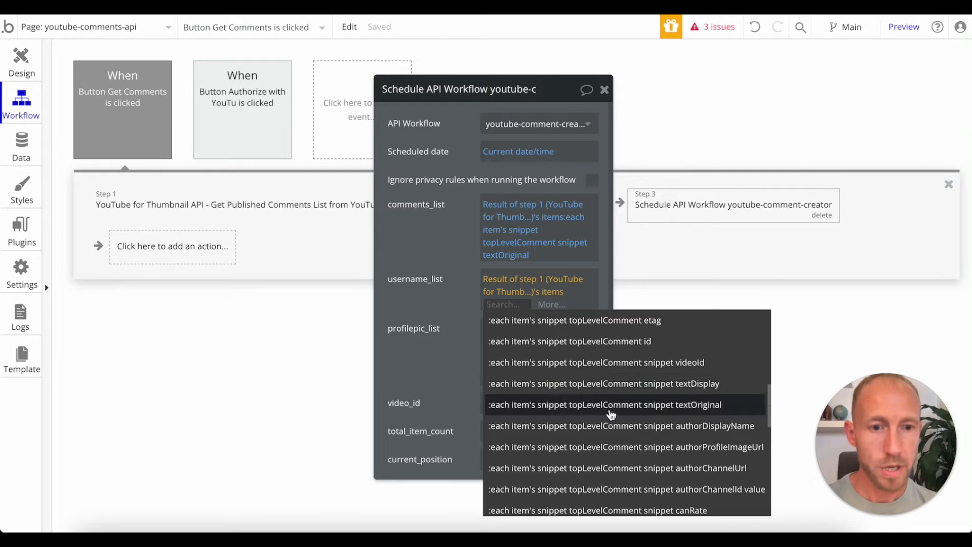
click(628, 428)
Change the profilepic_list expression to end in :each item's snippet topLevelComment snippet authorProfileImageUrl
scroll(498, 329, down, 3)
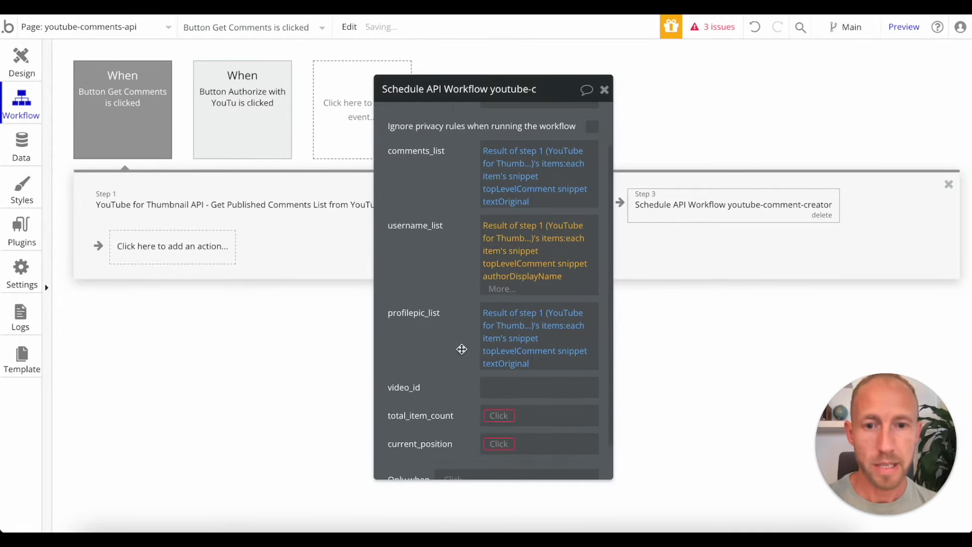
click(506, 318)
scroll(615, 419, down, 10)
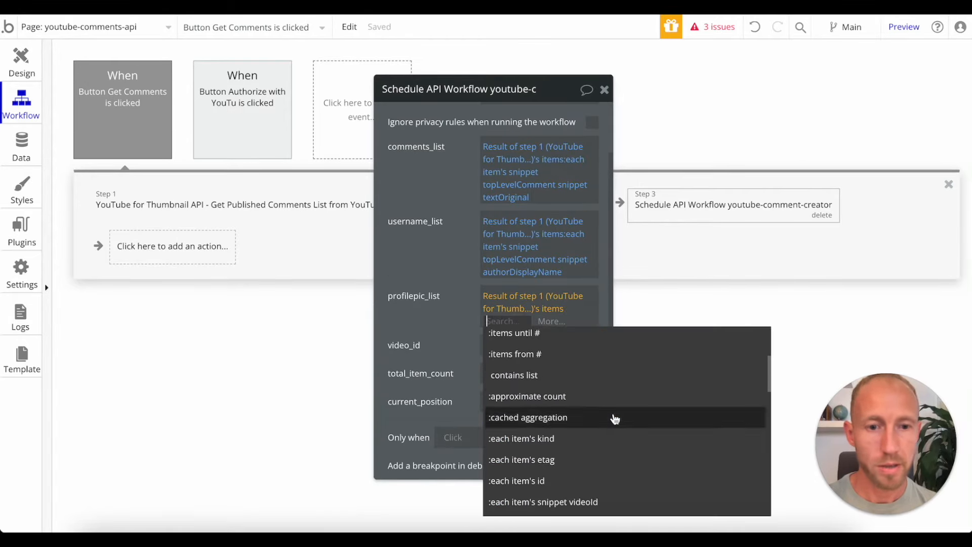
scroll(614, 419, down, 2)
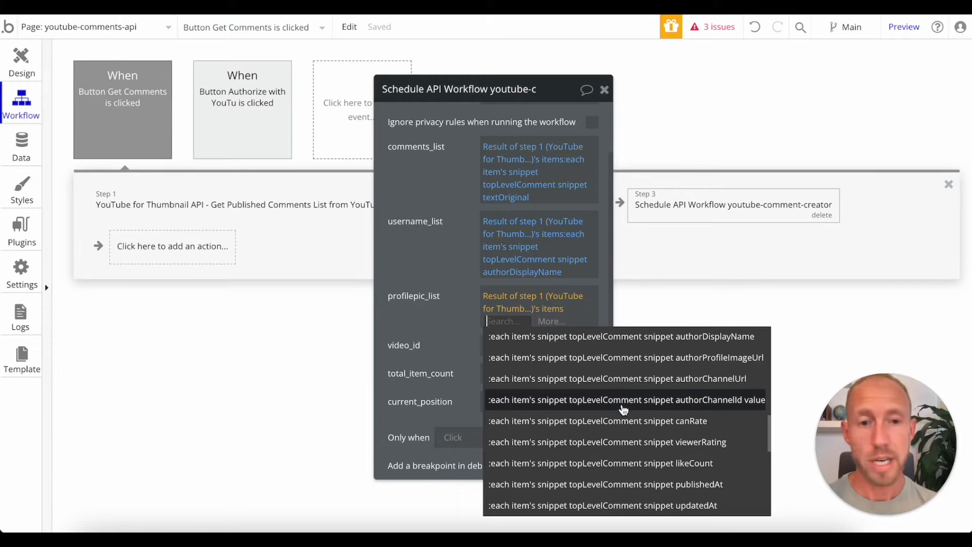
scroll(649, 399, up, 2)
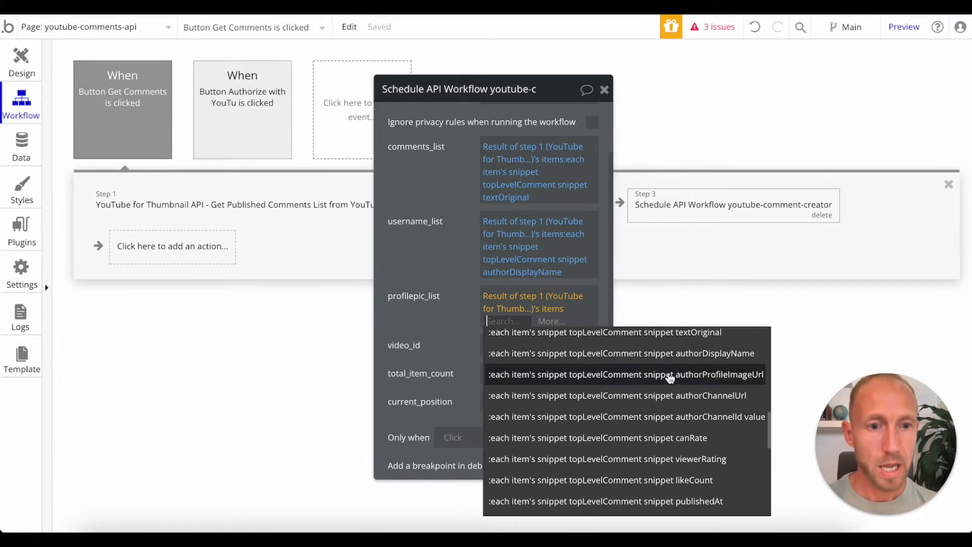
click(649, 375)
Set video_id to the dynamic value Input Video ID's value
click(526, 372)
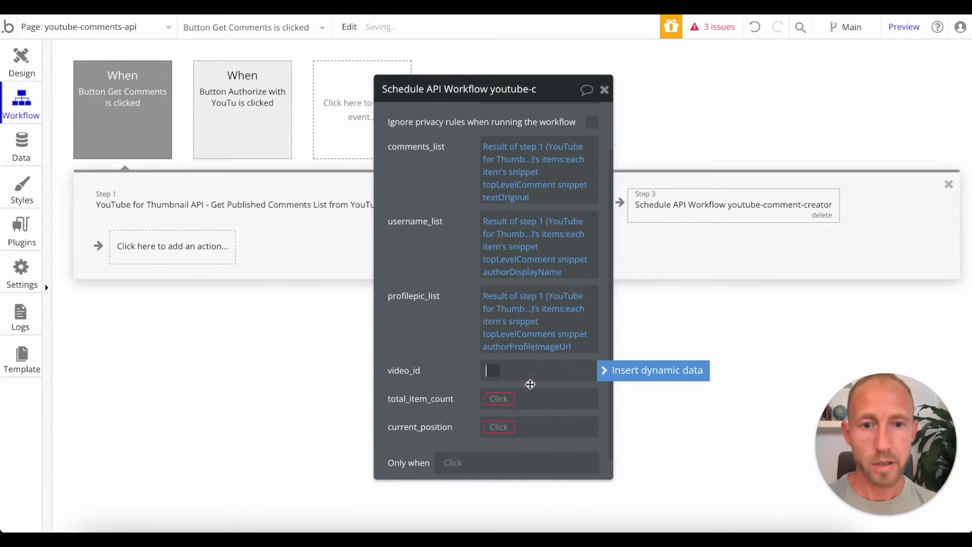
click(615, 370)
text(input)
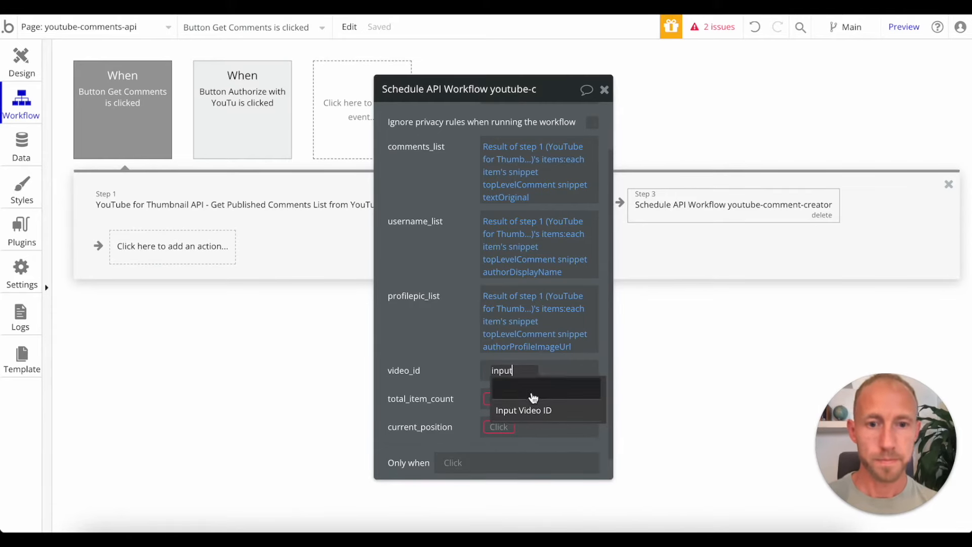
click(531, 408)
click(569, 390)
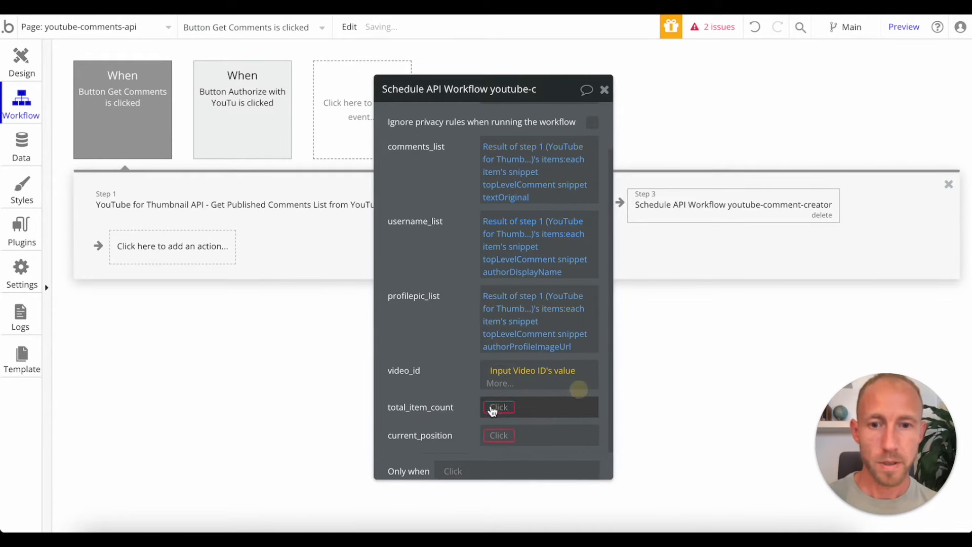
Copy the unlimited comments_list expression and append :items until #10 to comments_list
right_click(521, 180)
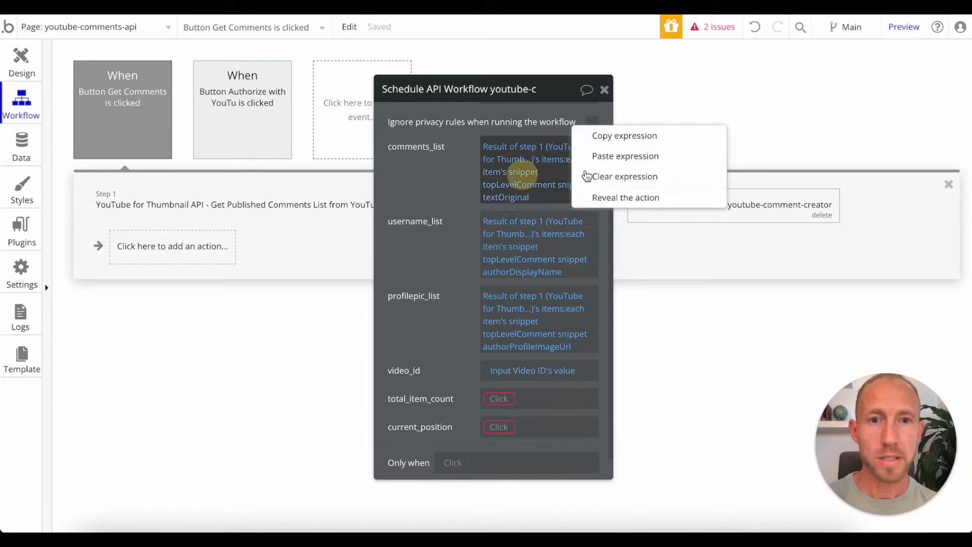
click(630, 136)
click(523, 199)
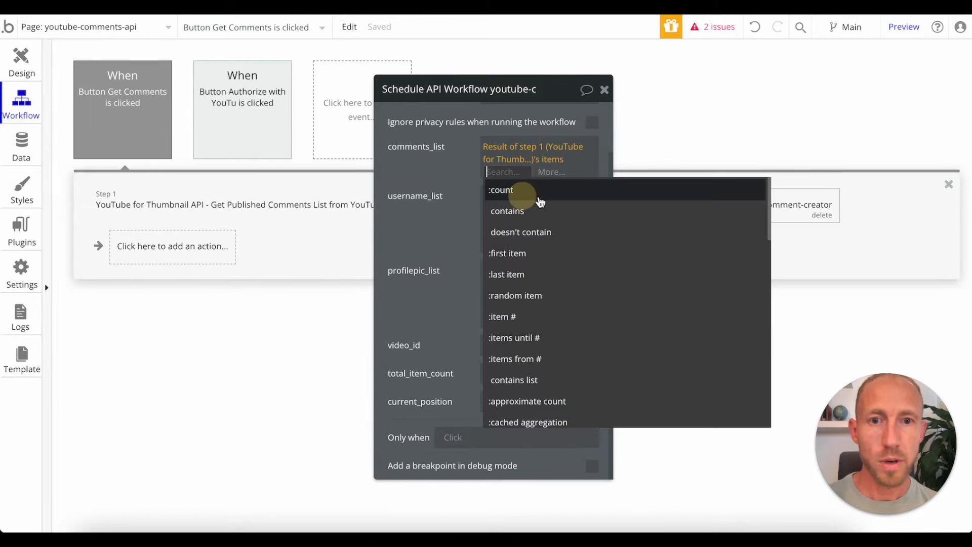
click(545, 174)
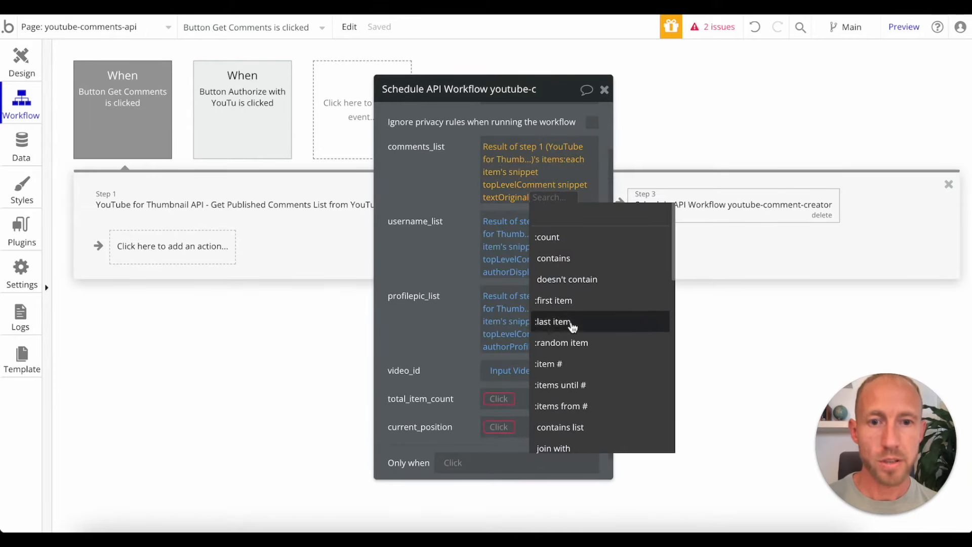
click(593, 385)
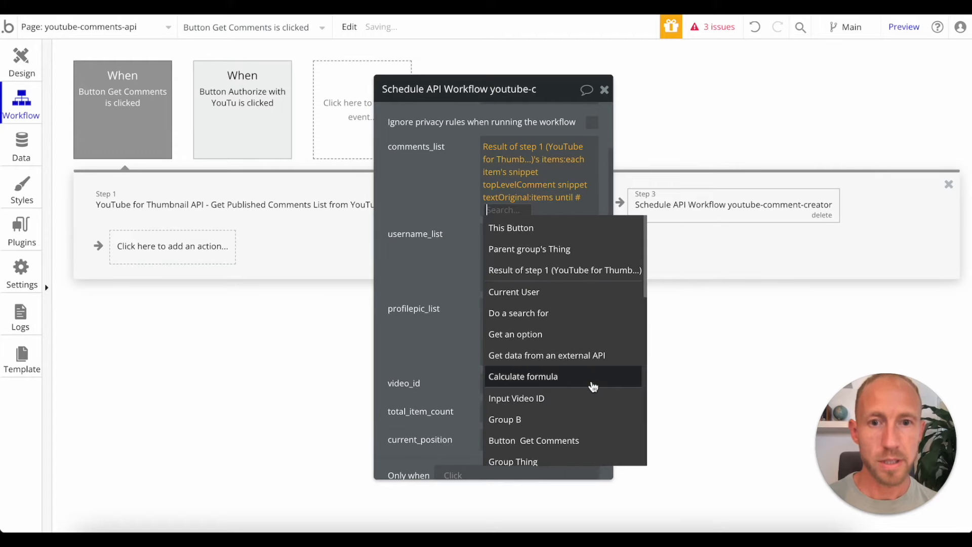
text(10)
Limit username_list to the first ten entries by appending :items until #10 after authorDisplayName
click(555, 256)
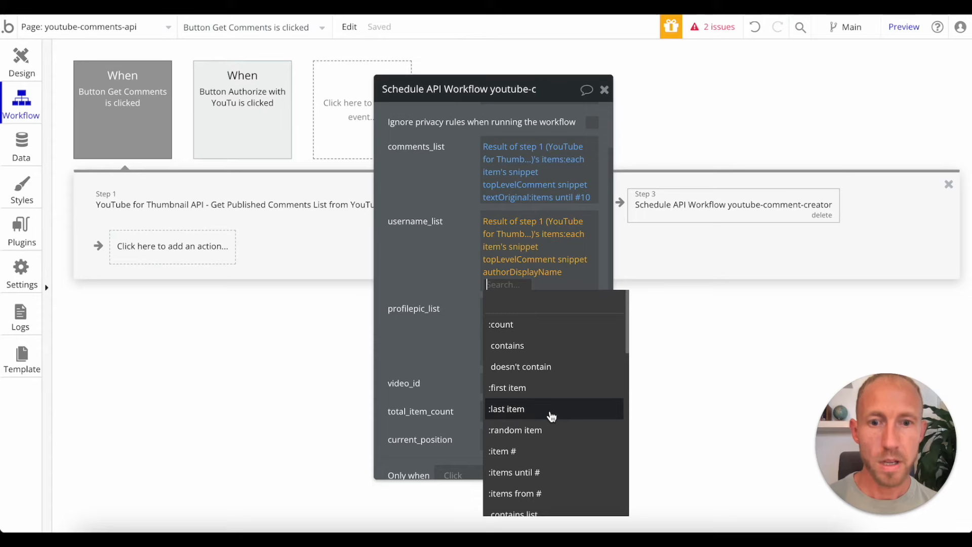
click(551, 471)
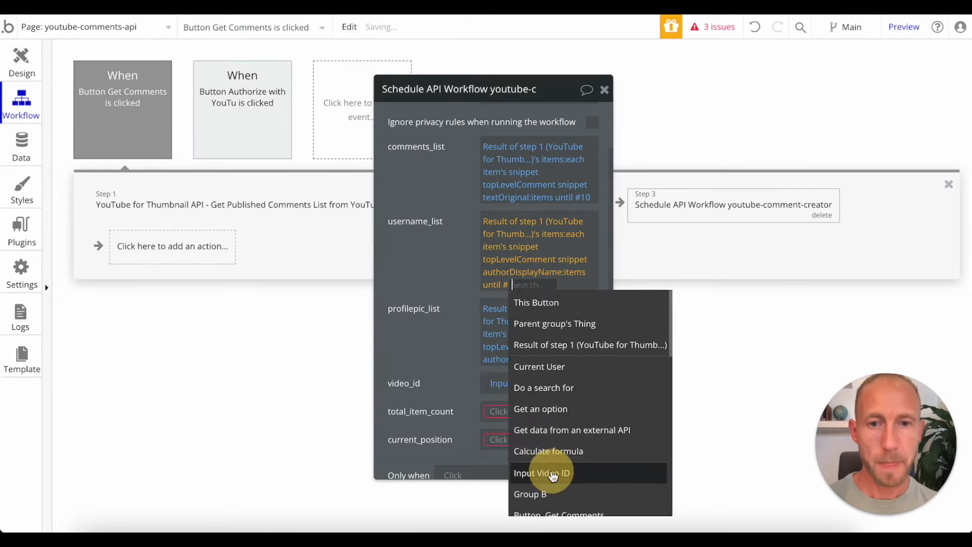
text(10)
Limit profilepic_list to the first ten entries by appending :items until #10 after authorProfileImageUrl
click(568, 356)
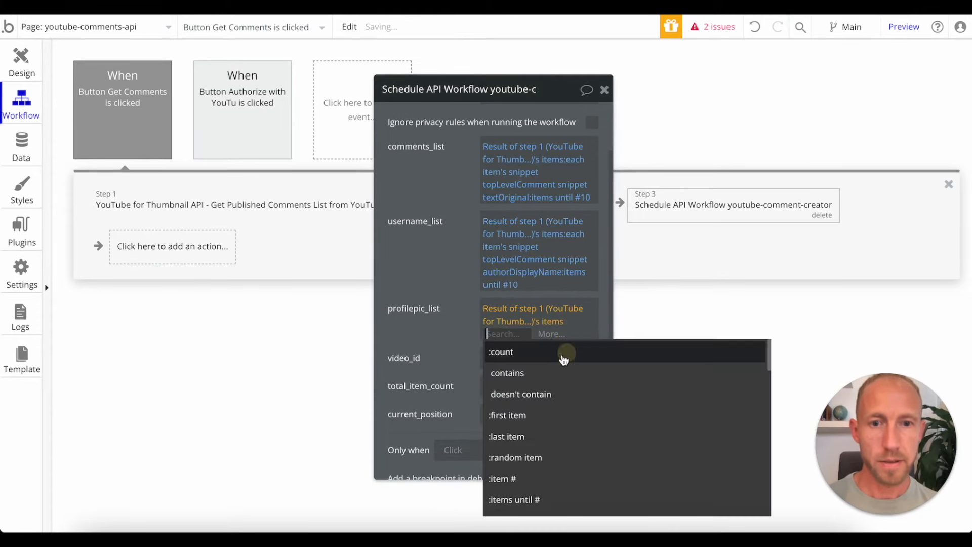
click(546, 328)
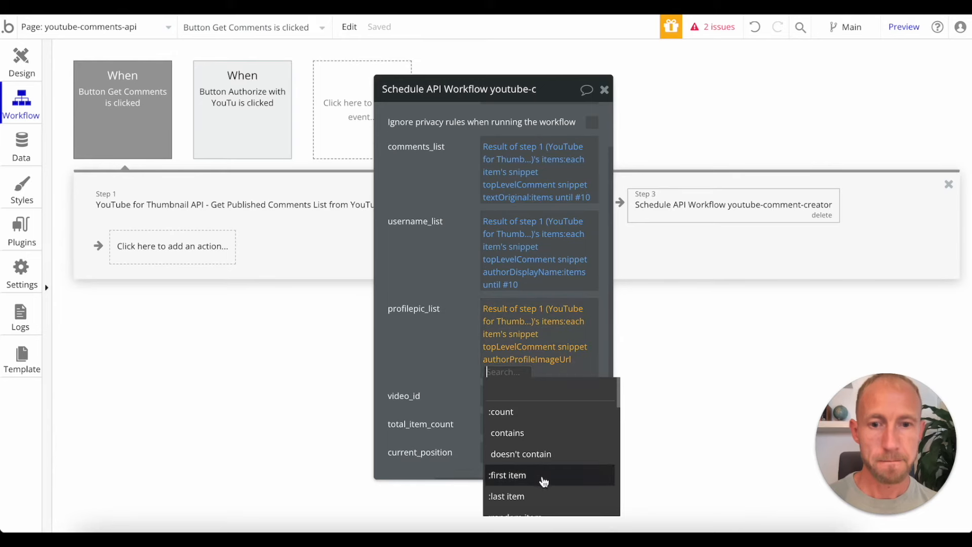
scroll(545, 479, down, 2)
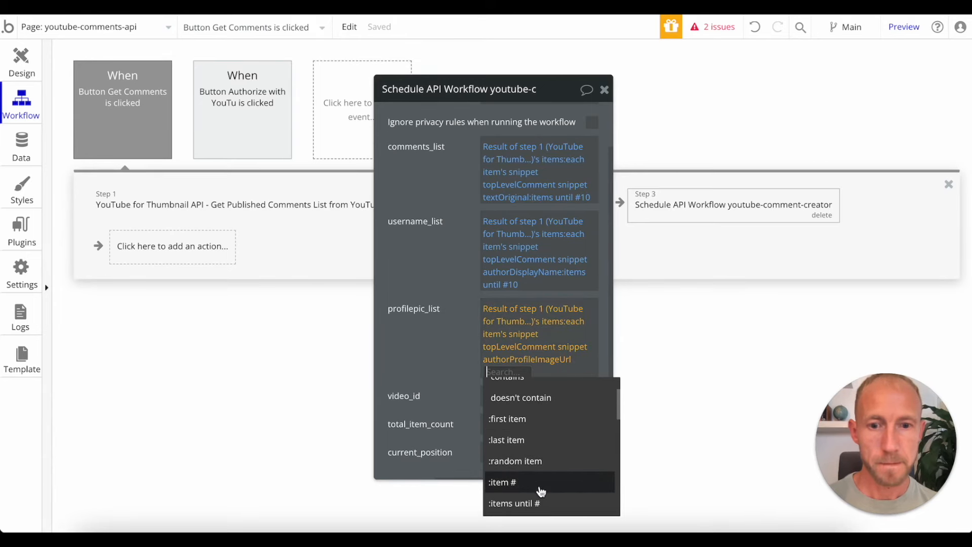
click(538, 504)
text(10)
click(416, 372)
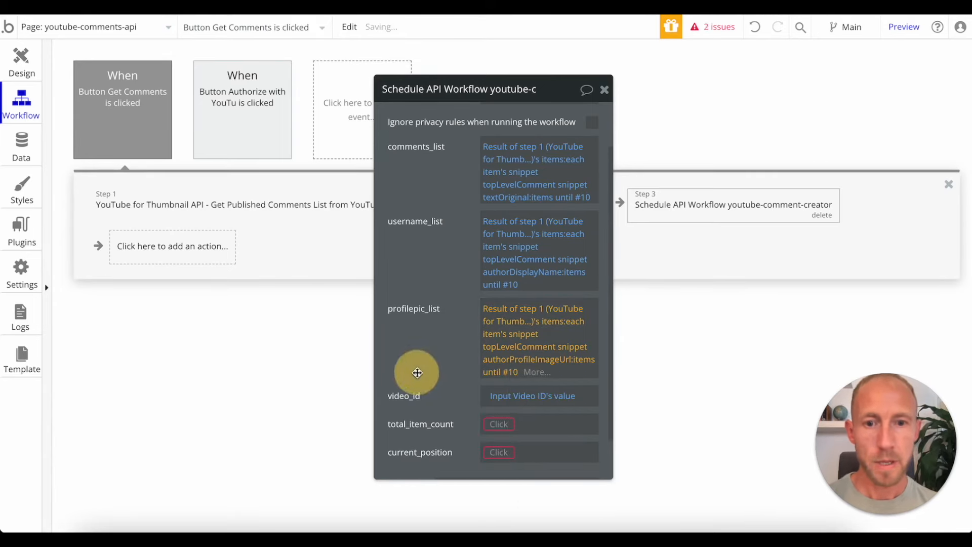
Paste the copied comments expression into total_item_count and append :count
scroll(460, 357, down, 1)
right_click(492, 376)
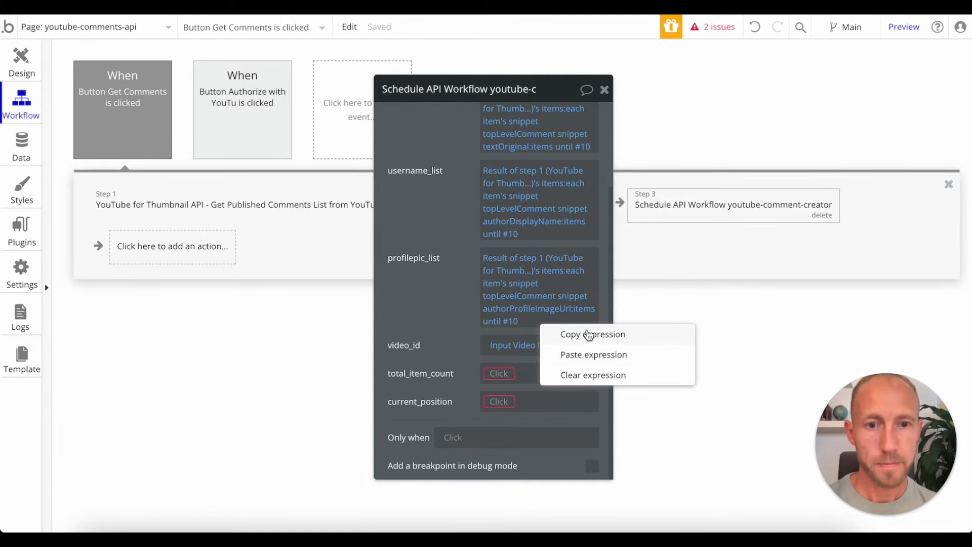
click(588, 359)
click(548, 431)
click(555, 436)
click(439, 408)
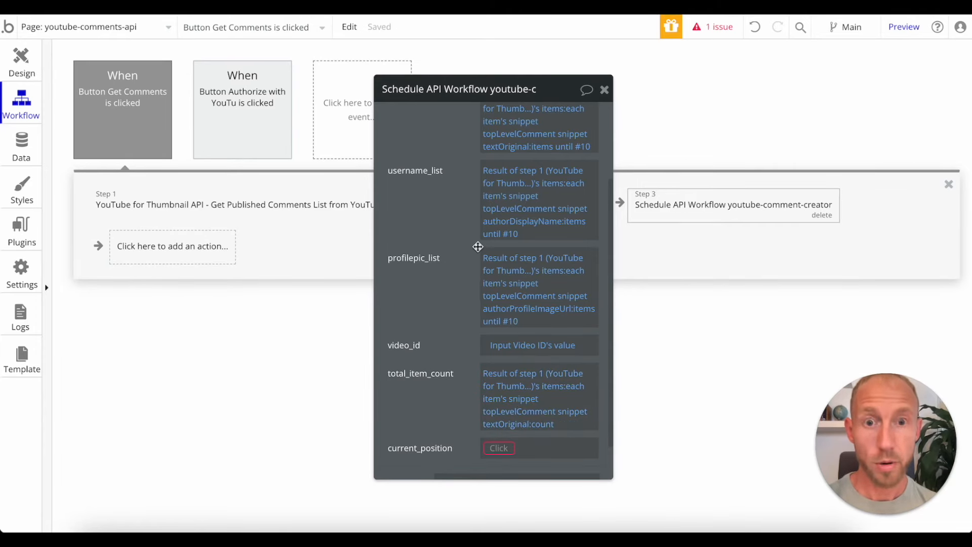
Set the current_position parameter to 0
scroll(477, 246, up, 1)
scroll(506, 329, down, 2)
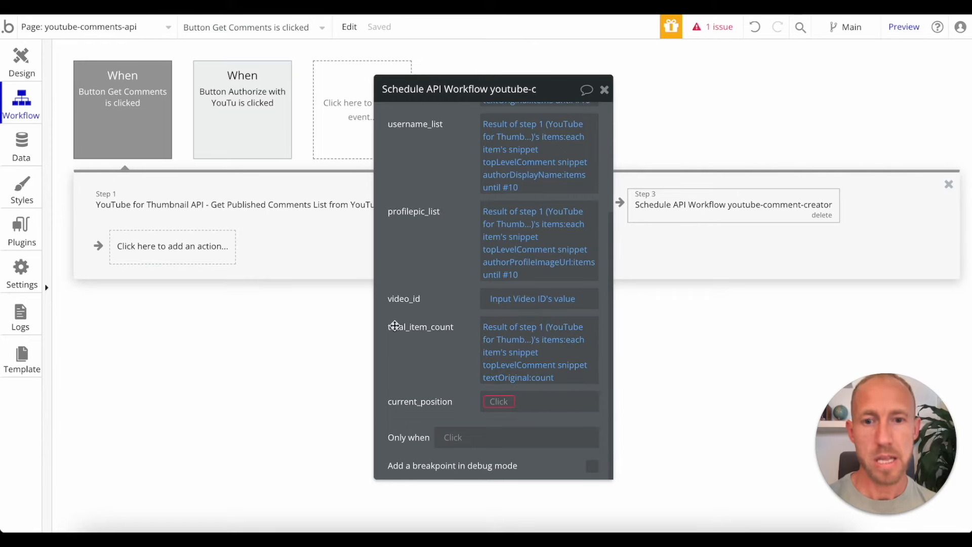
click(503, 400)
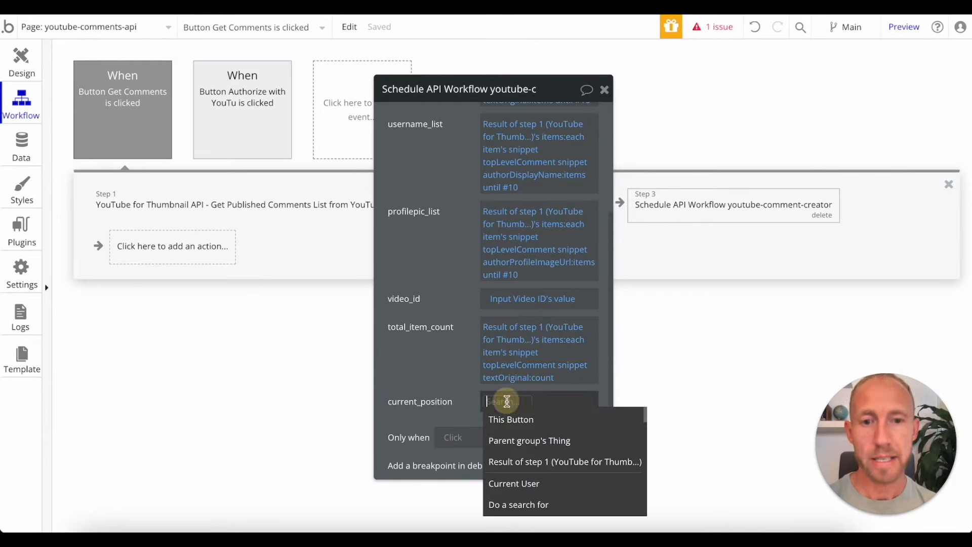
text(0)
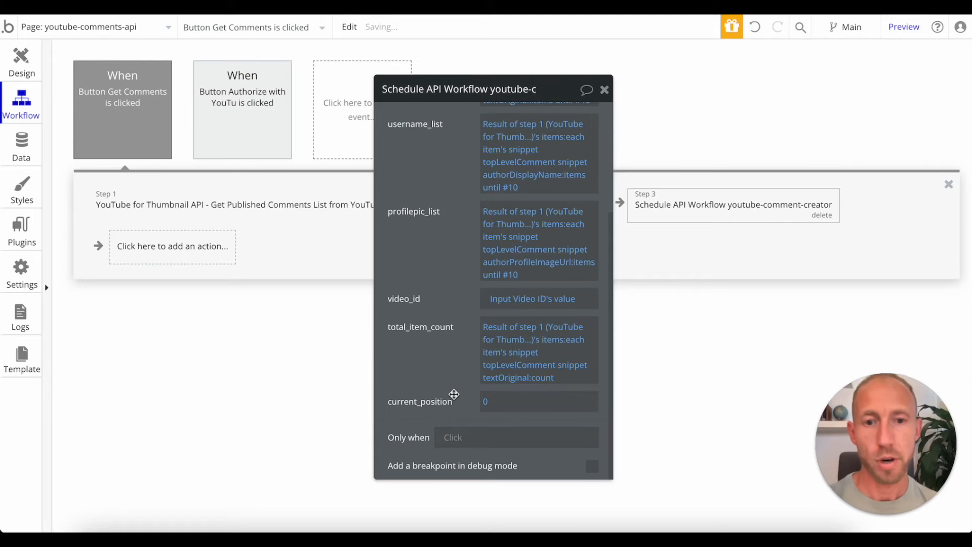
click(537, 378)
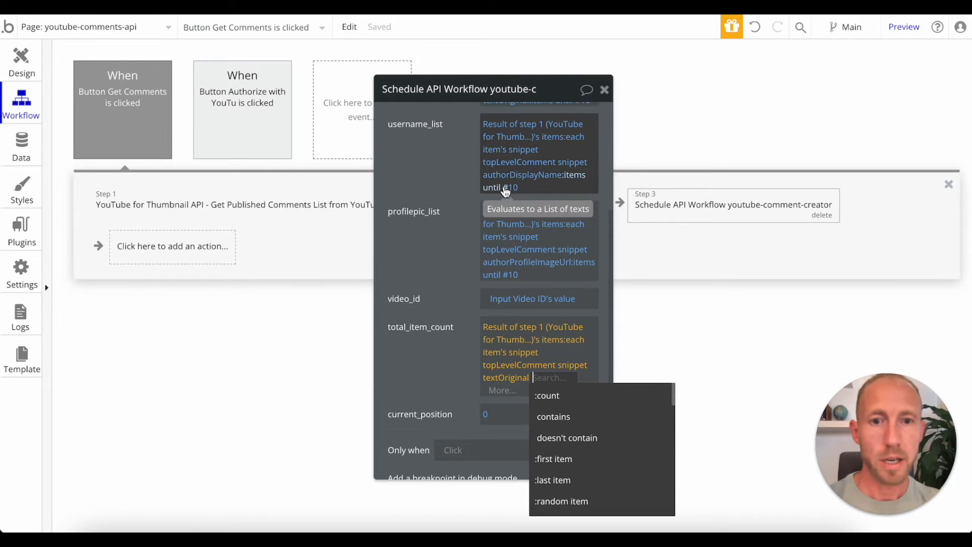
scroll(604, 461, down, 2)
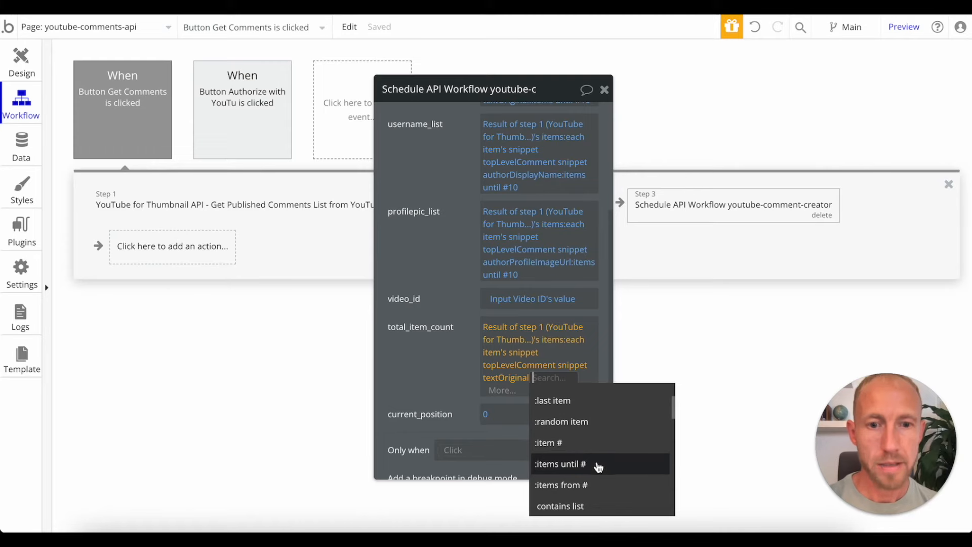
click(452, 381)
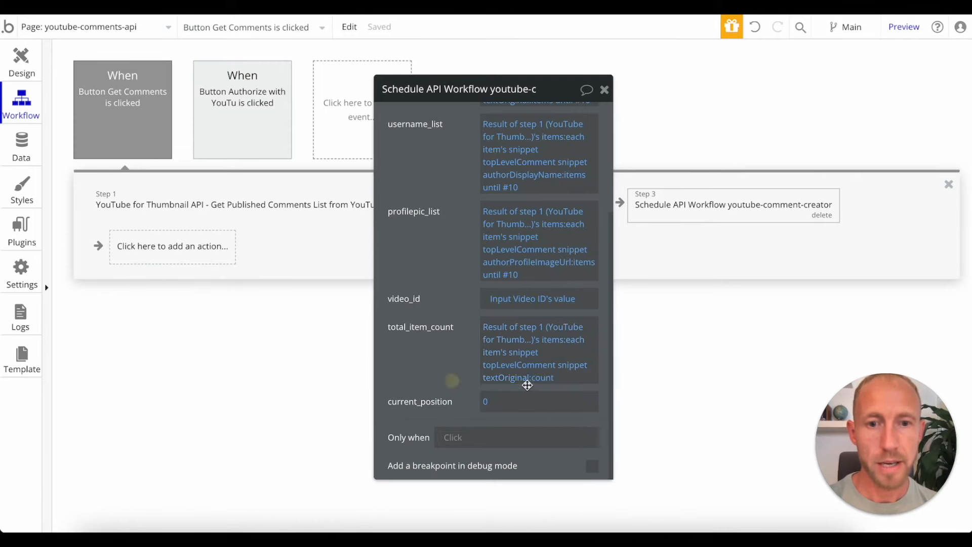
right_click(545, 382)
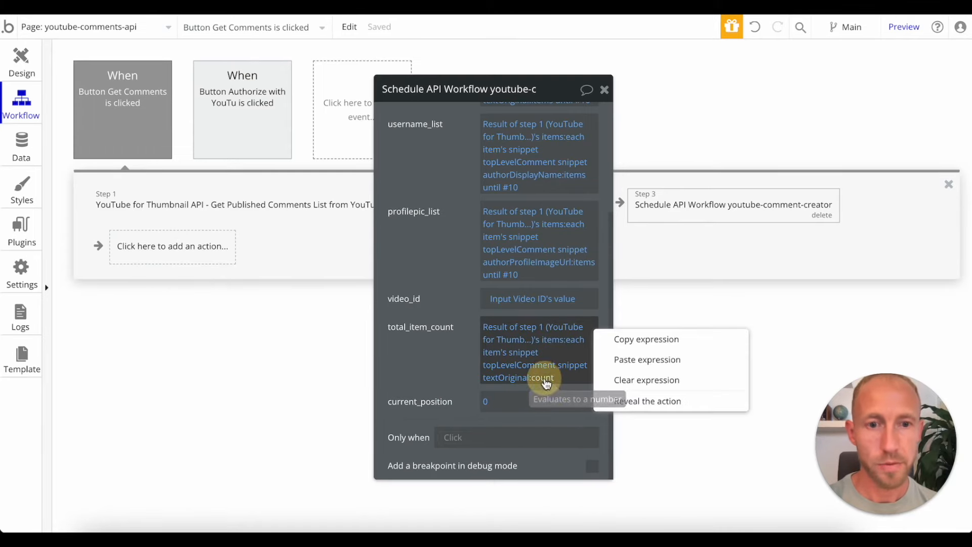
click(464, 374)
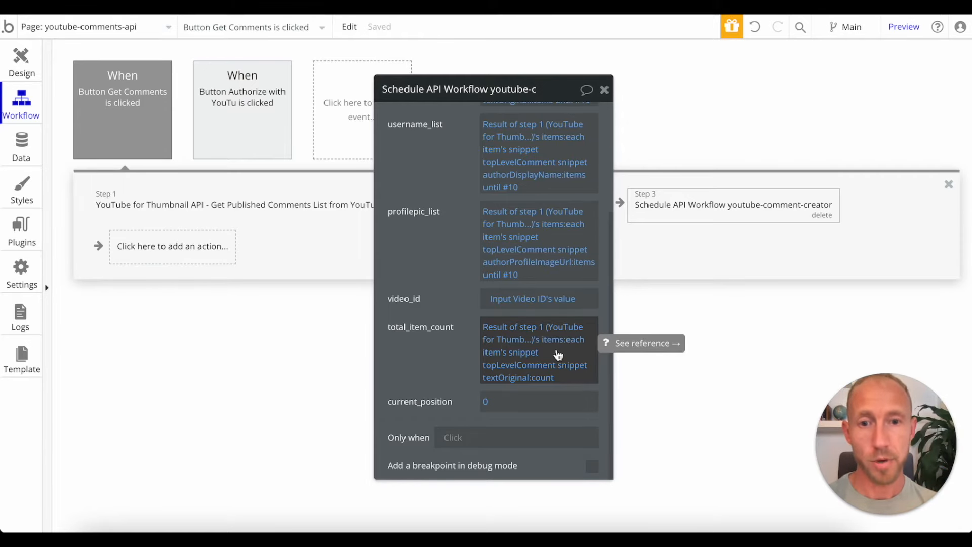
Insert :items until #10 before :count in the total_item_count expression, then close the scheduled workflow's settings
click(547, 378)
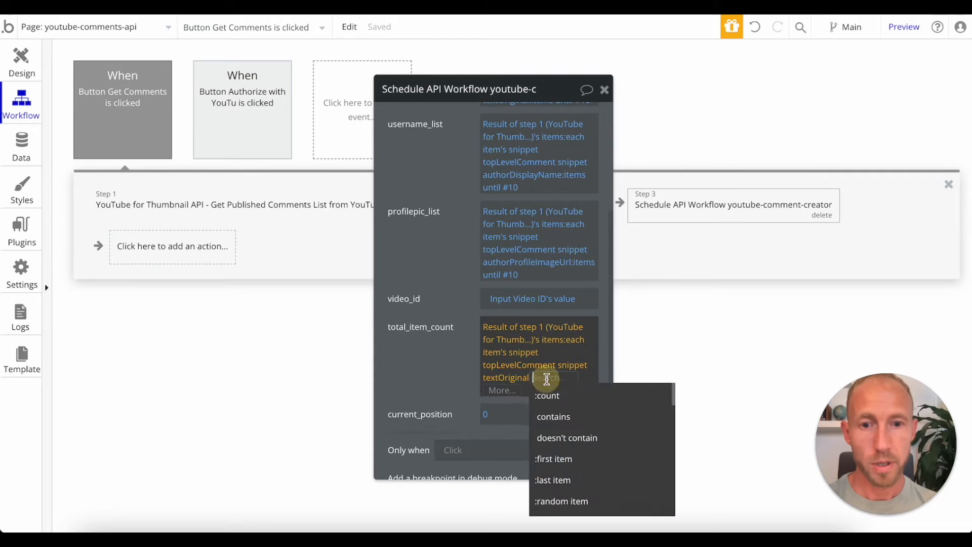
scroll(575, 463, down, 3)
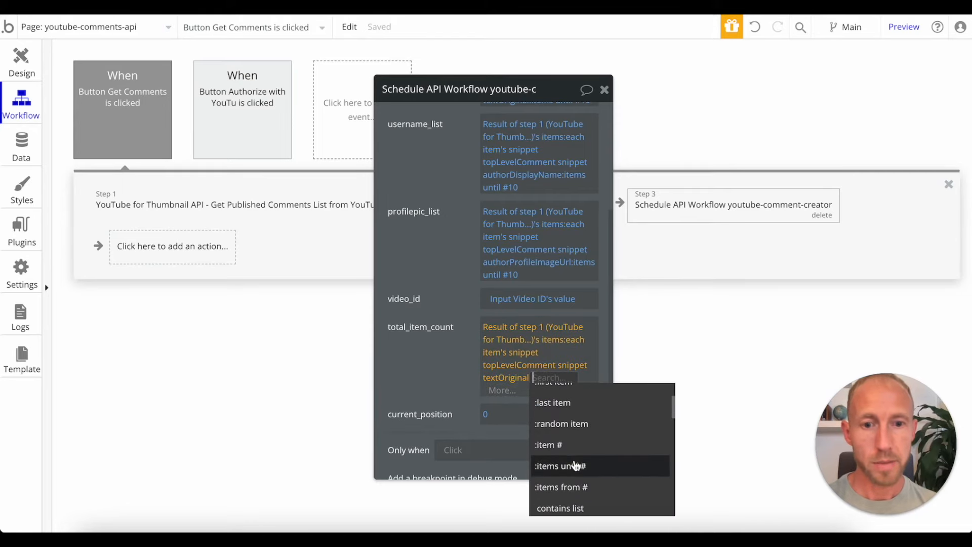
click(575, 463)
text(10)
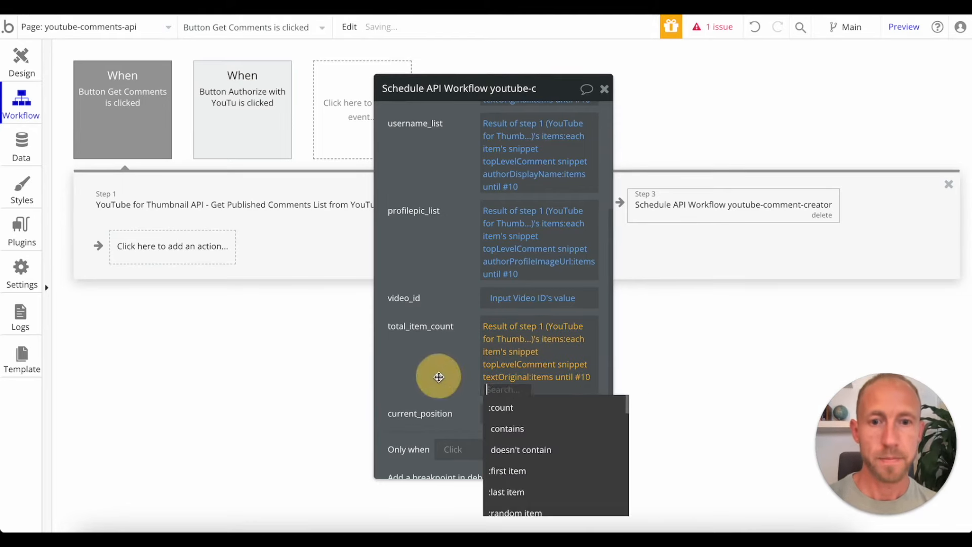
click(505, 406)
click(419, 372)
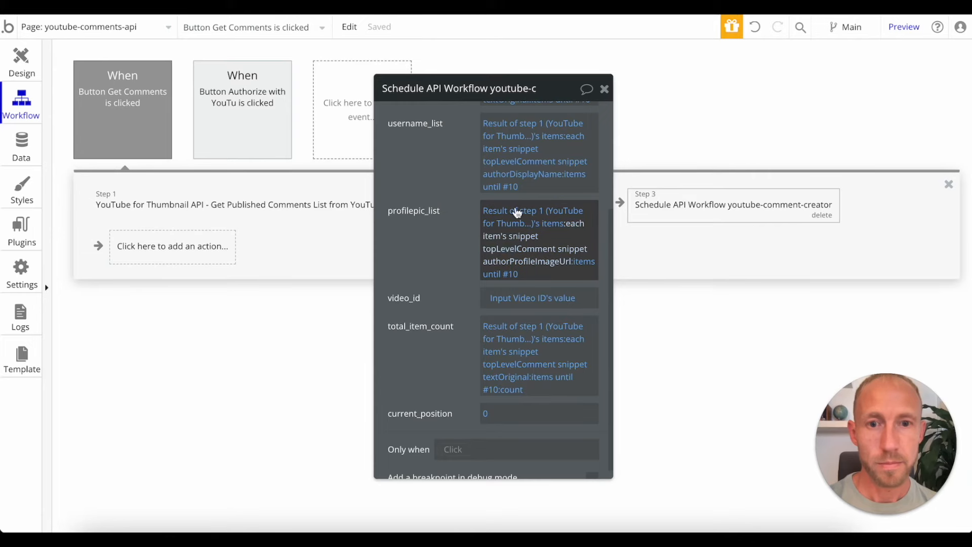
scroll(522, 162, up, 1)
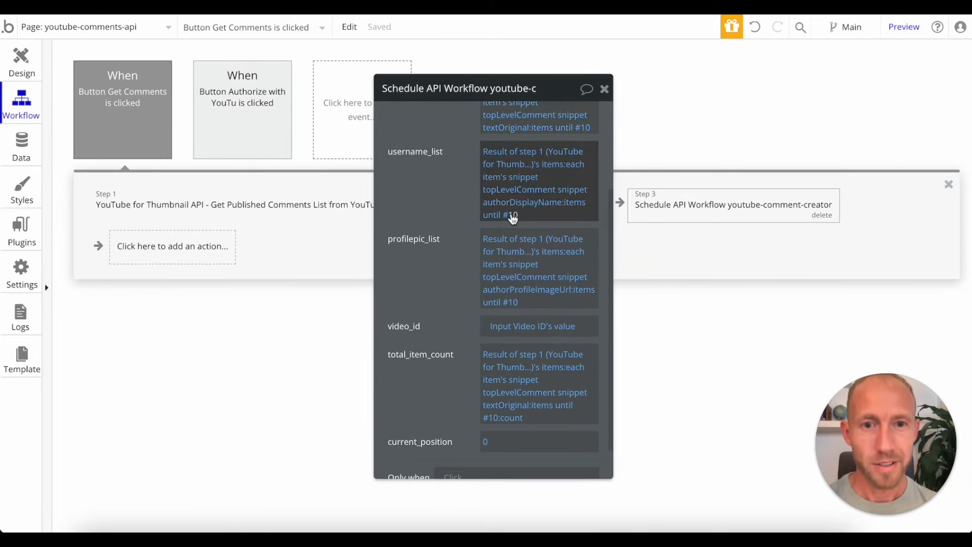
scroll(511, 218, down, 2)
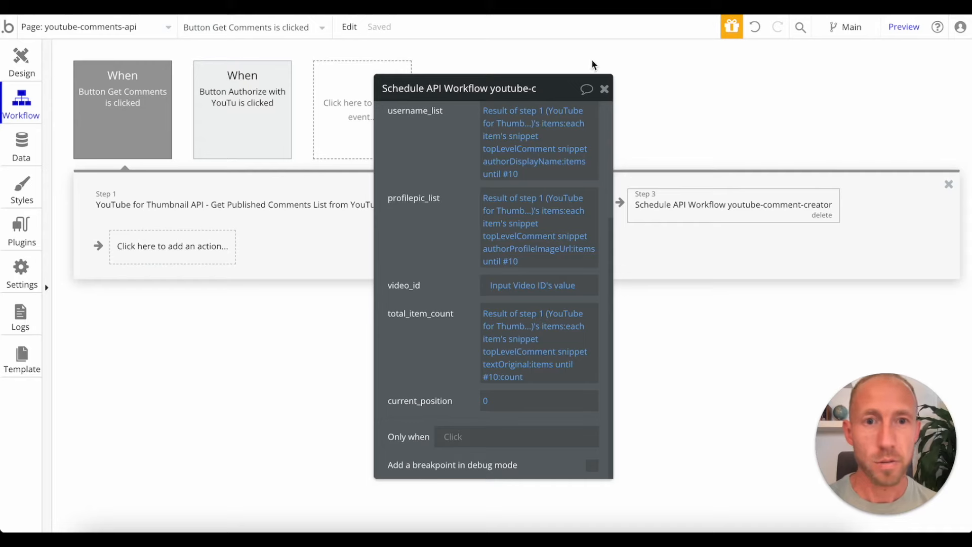
click(604, 88)
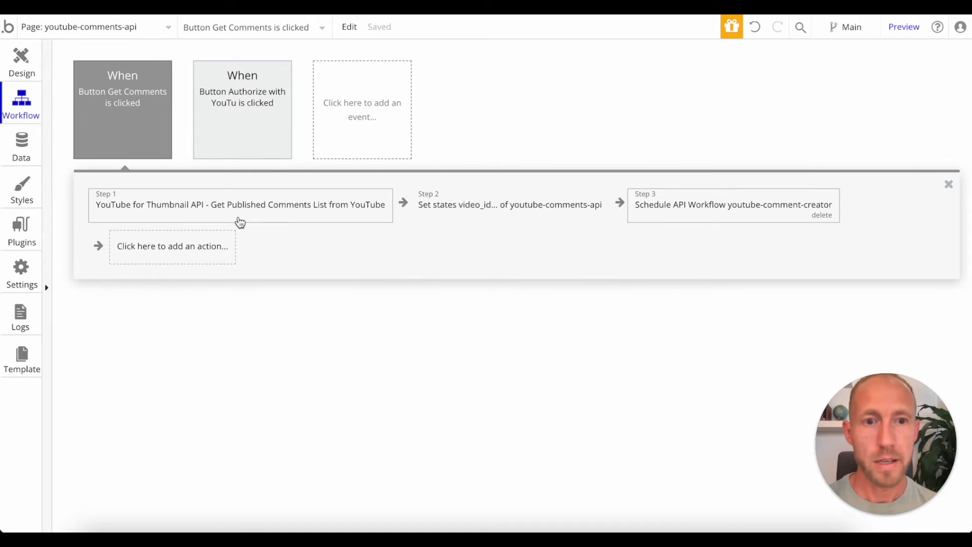
click(171, 258)
mouse_move(190, 396)
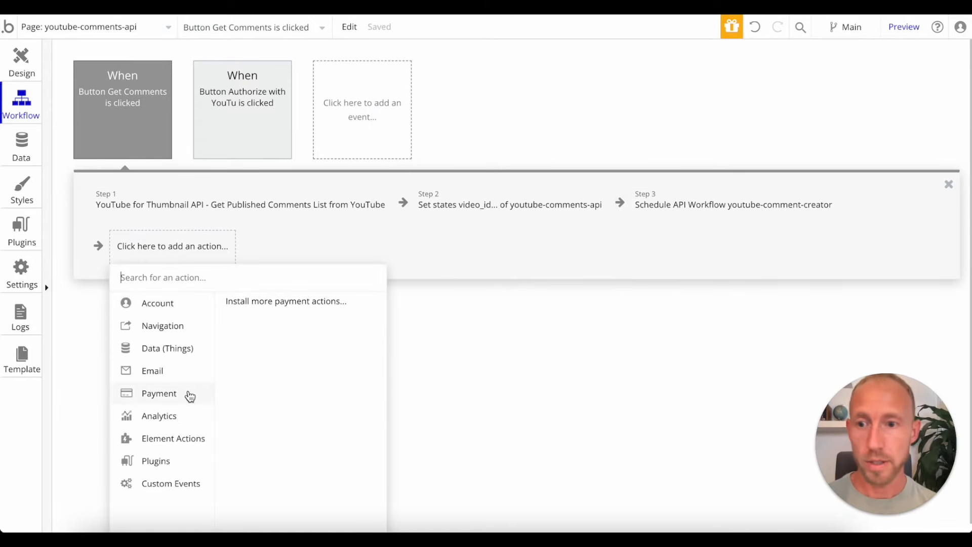
mouse_move(187, 438)
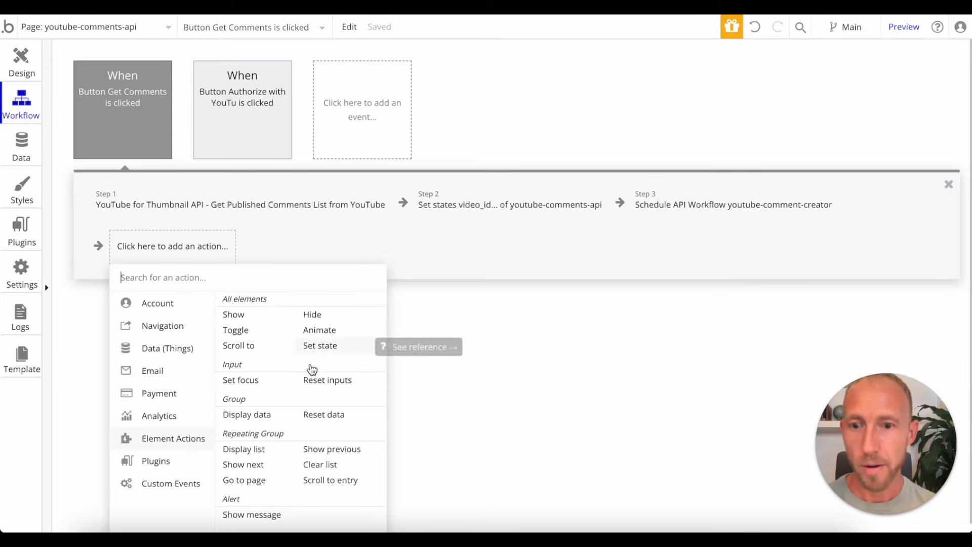
click(322, 415)
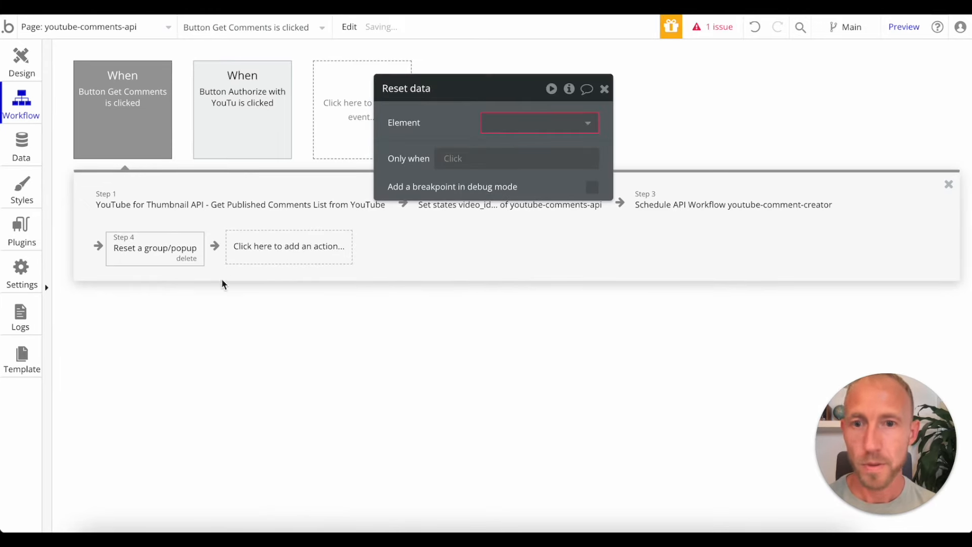
click(605, 90)
click(184, 258)
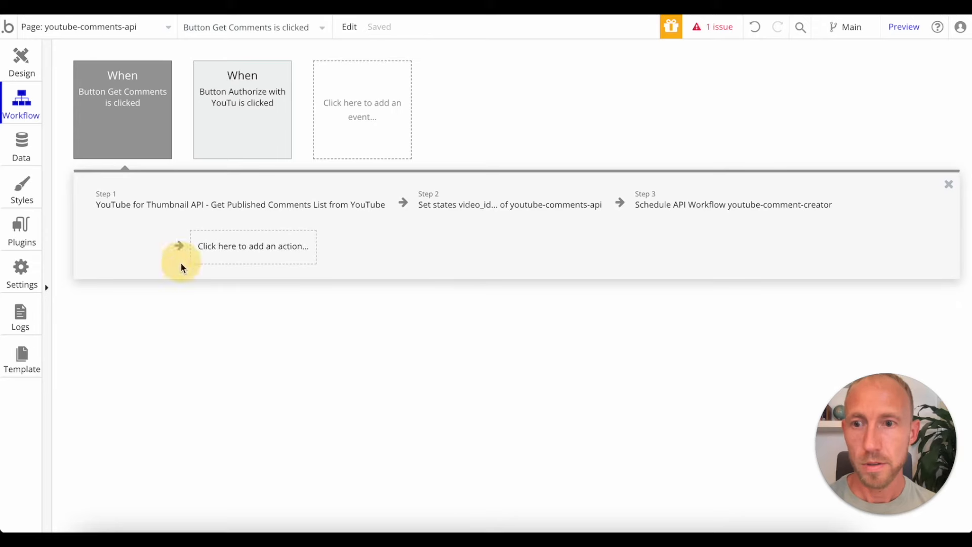
Add a Reset relevant inputs action after the Schedule API Workflow step of the Get Comments workflow
click(153, 258)
text(reset)
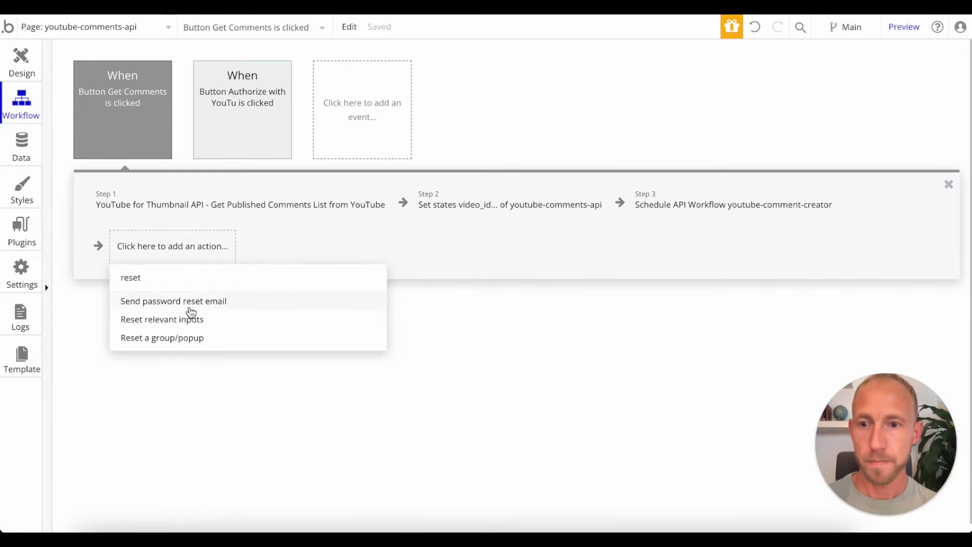
click(191, 318)
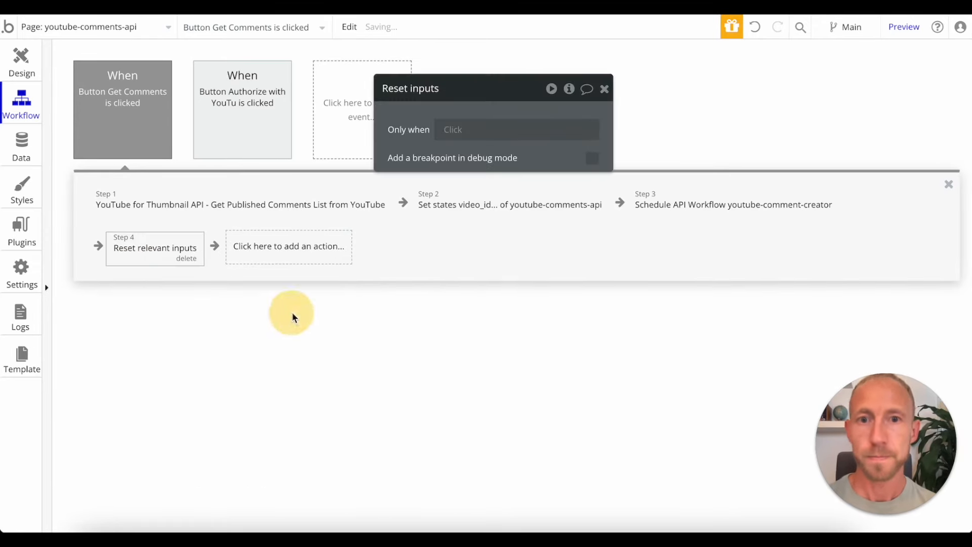
click(606, 90)
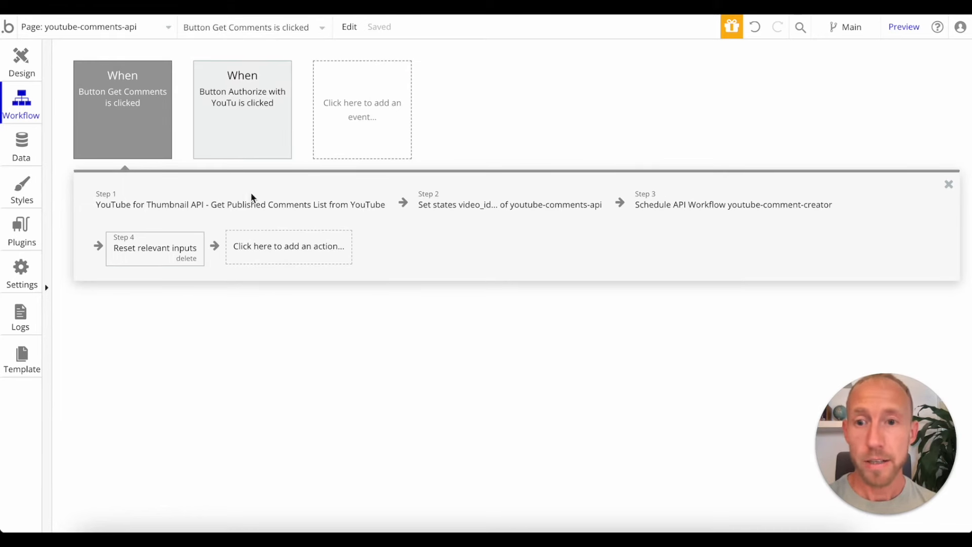
Review the parameters passed by the Schedule API Workflow step against the parameter definitions of the youtube-comment-creator backend workflow
click(753, 215)
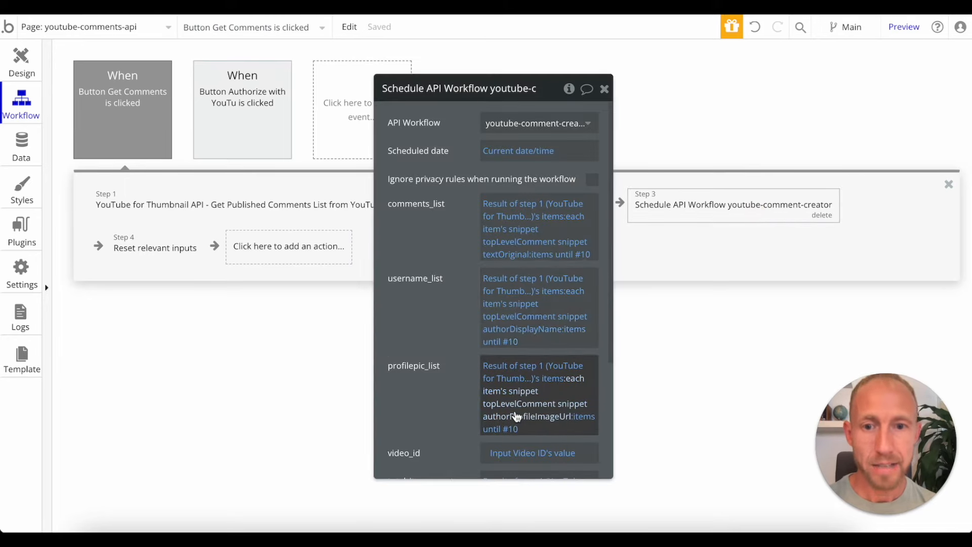
scroll(516, 416, down, 3)
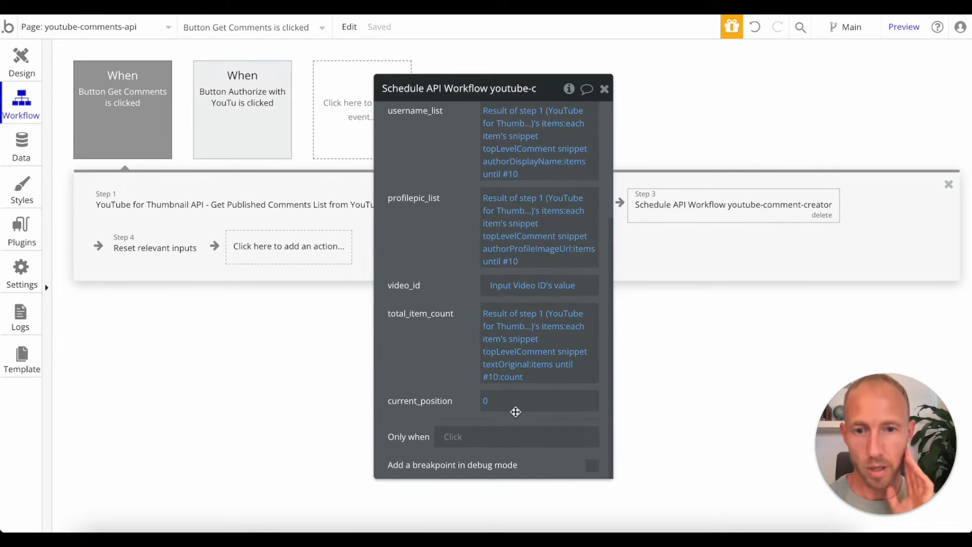
scroll(515, 411, up, 3)
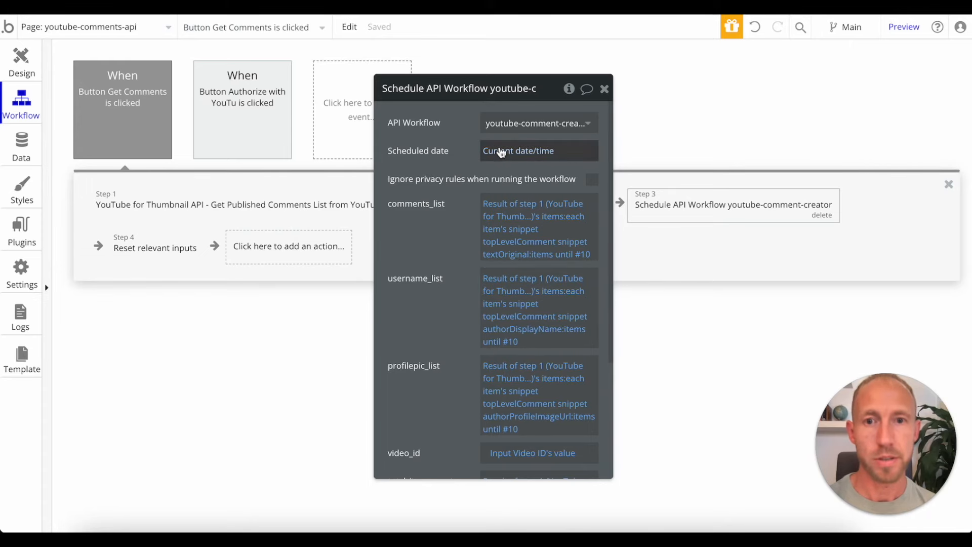
scroll(495, 174, down, 2)
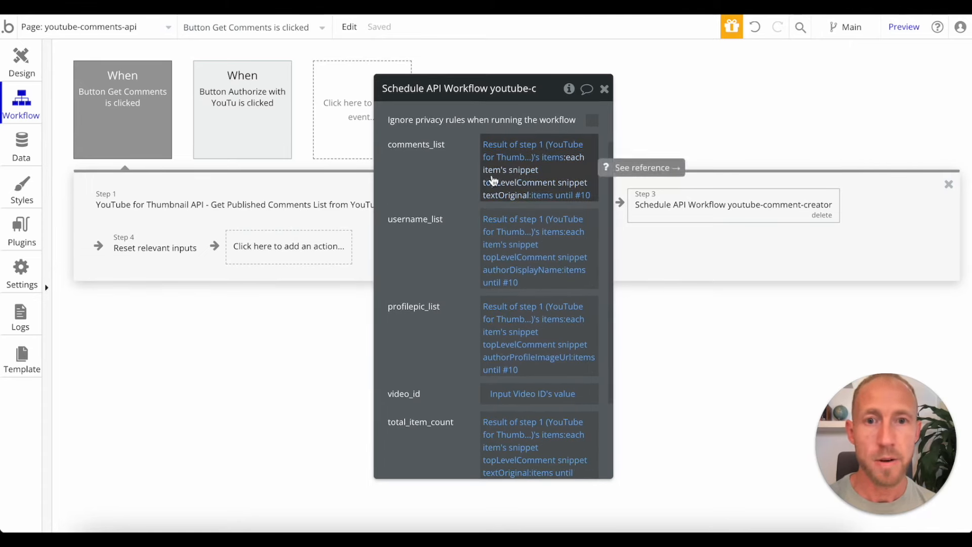
scroll(514, 280, down, 1)
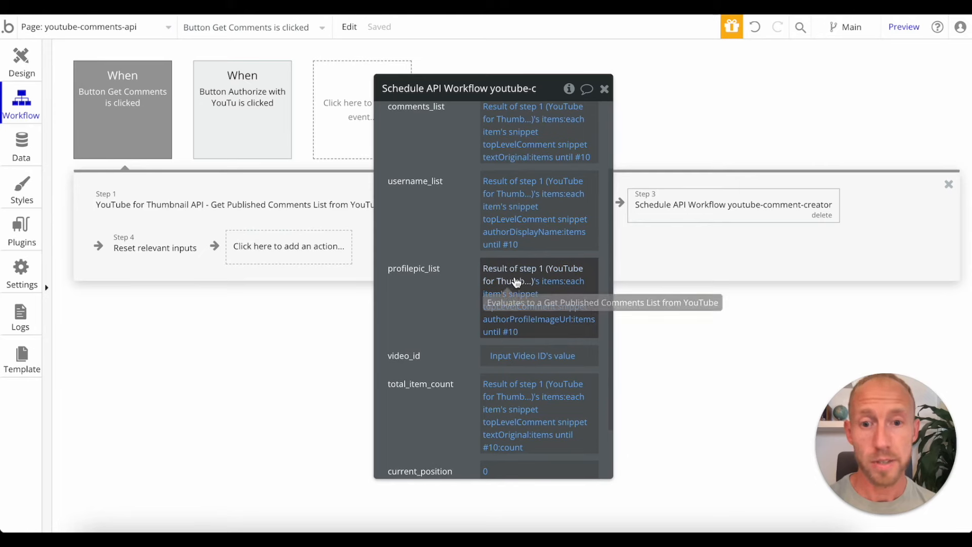
scroll(512, 371, down, 2)
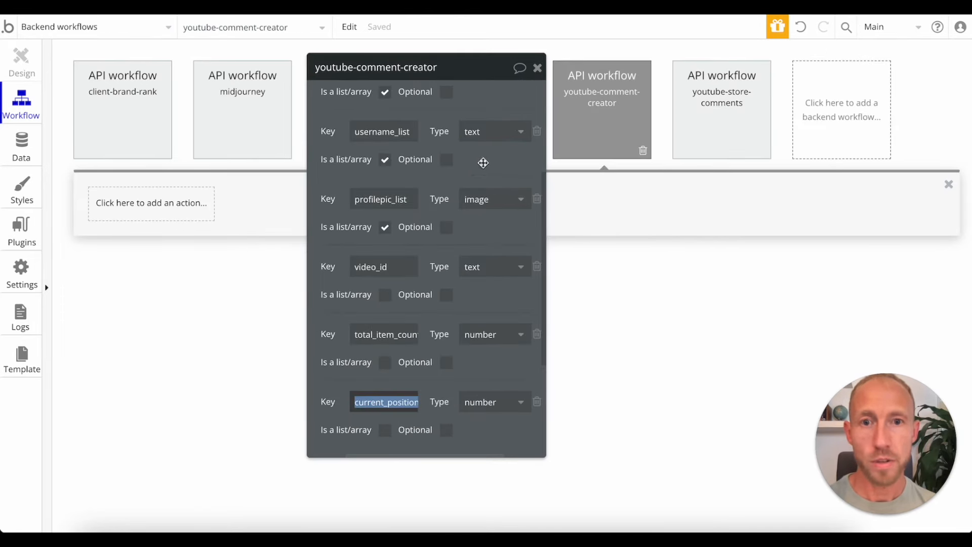
click(536, 68)
click(607, 105)
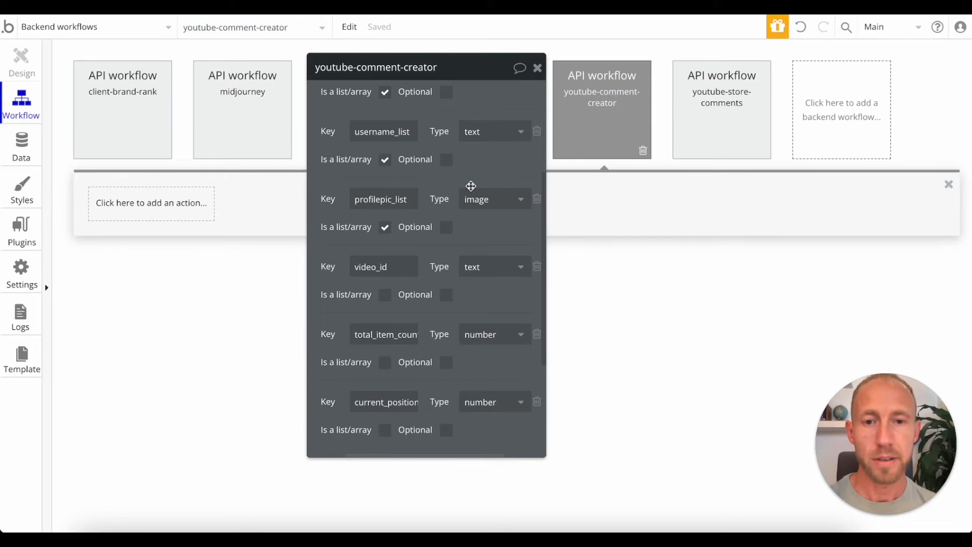
scroll(471, 186, up, 3)
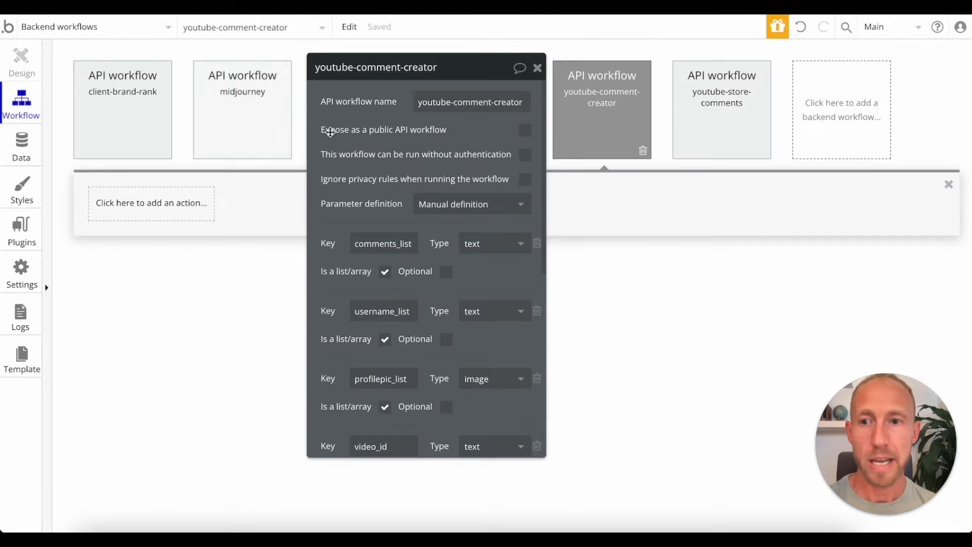
Add a Create a new thing action as the first step of the youtube-comment-creator backend workflow
click(184, 202)
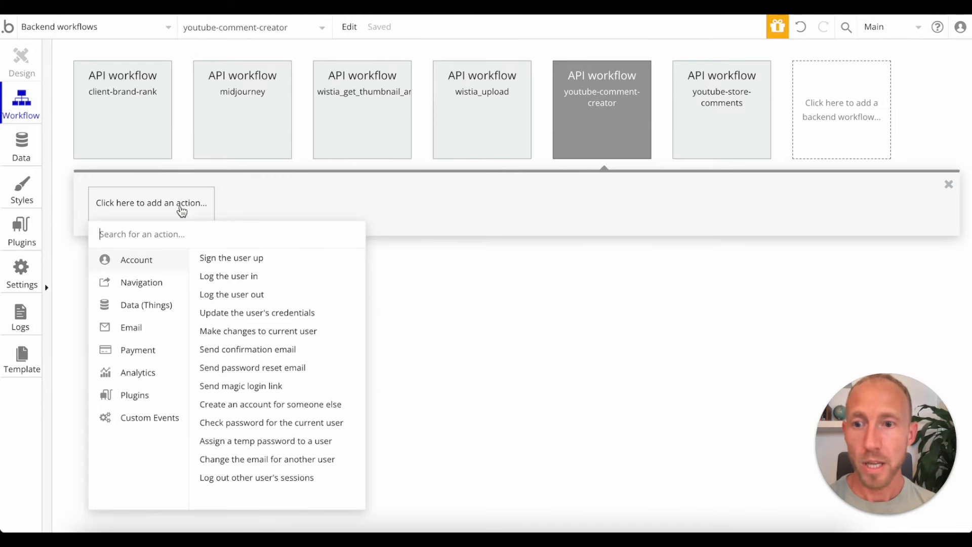
mouse_move(163, 306)
click(240, 258)
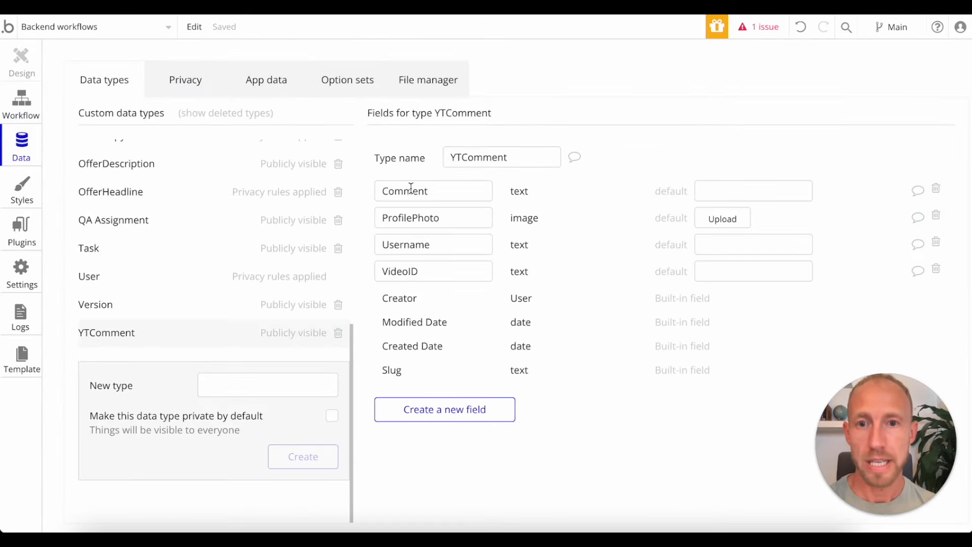
Examine the YTComment data type's Comment, ProfilePhoto, Username and VideoID fields and its entries in the app data
double_click(410, 191)
drag(462, 161, 450, 158)
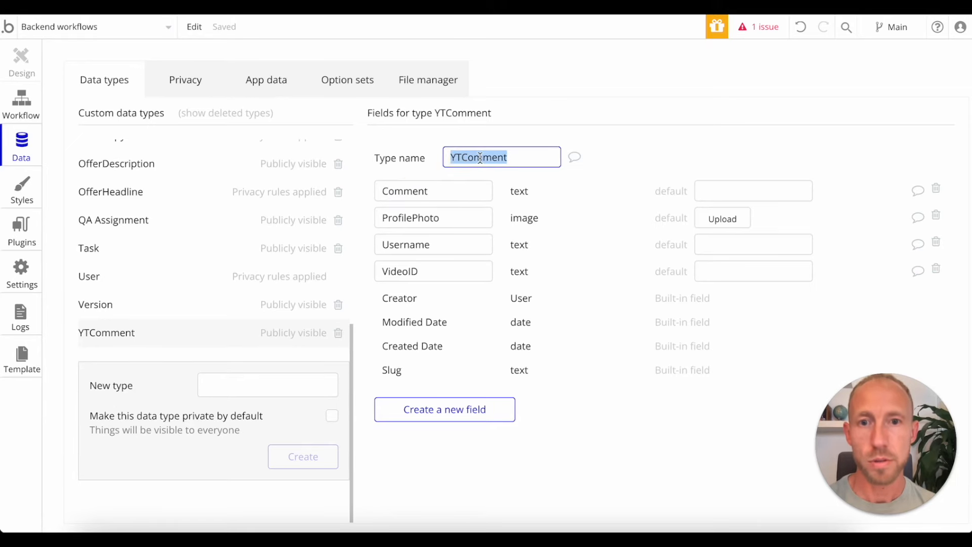
key(Tab)
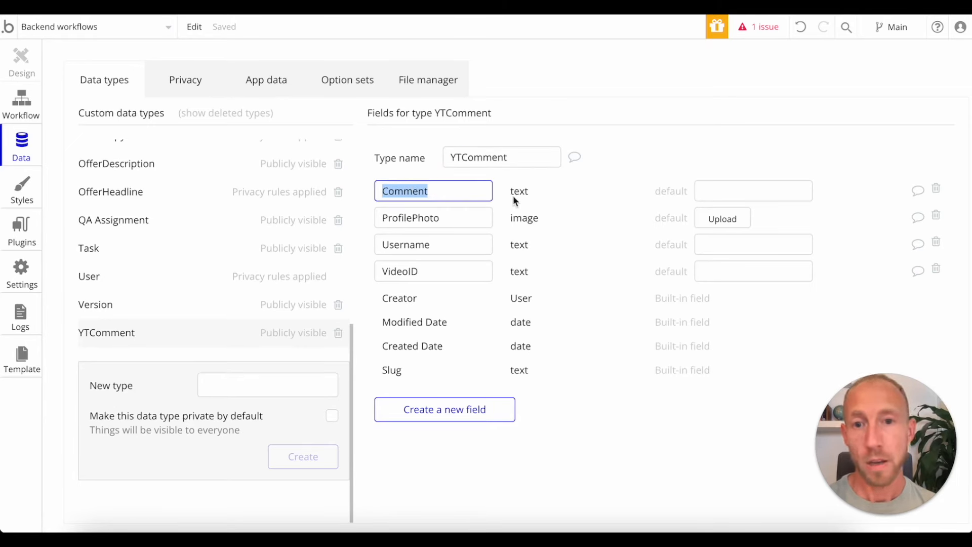
key(Tab)
key(Tab)
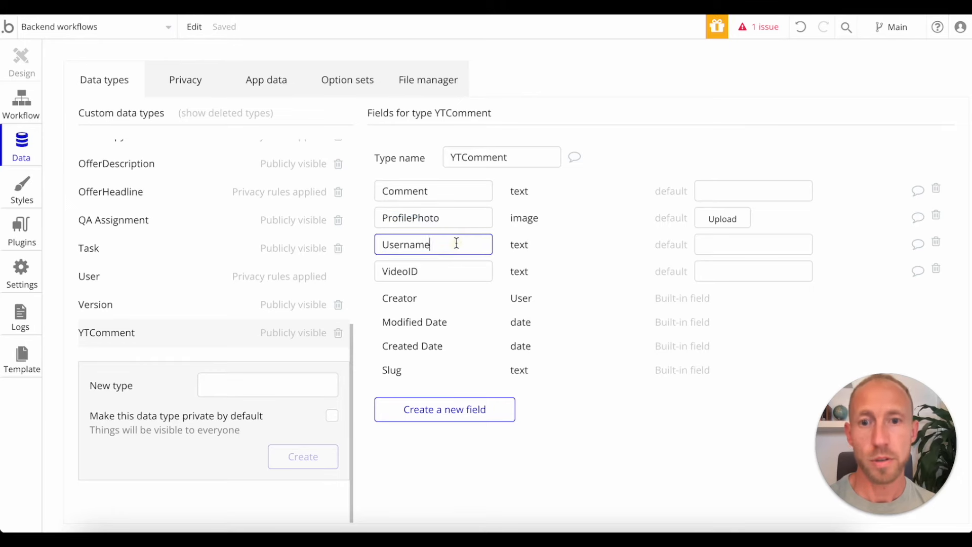
double_click(435, 270)
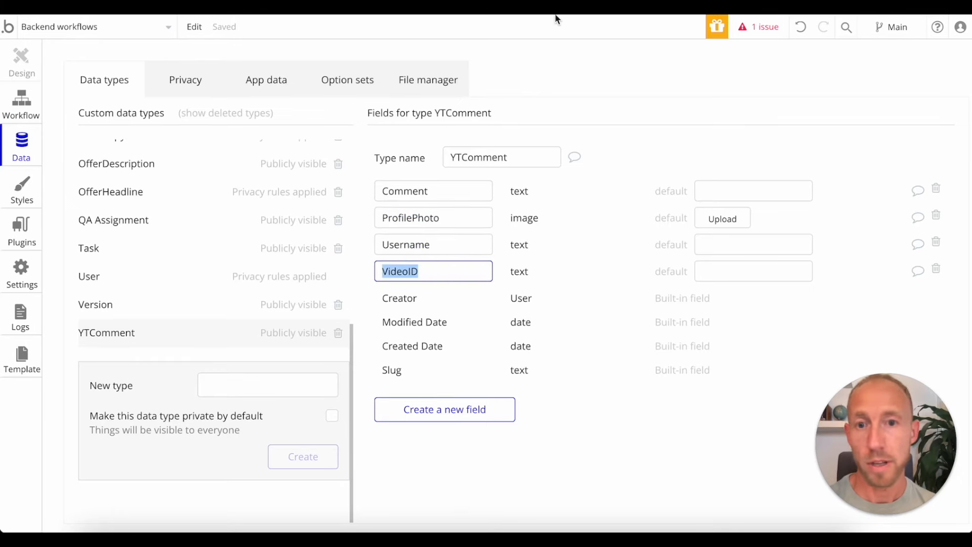
click(546, 437)
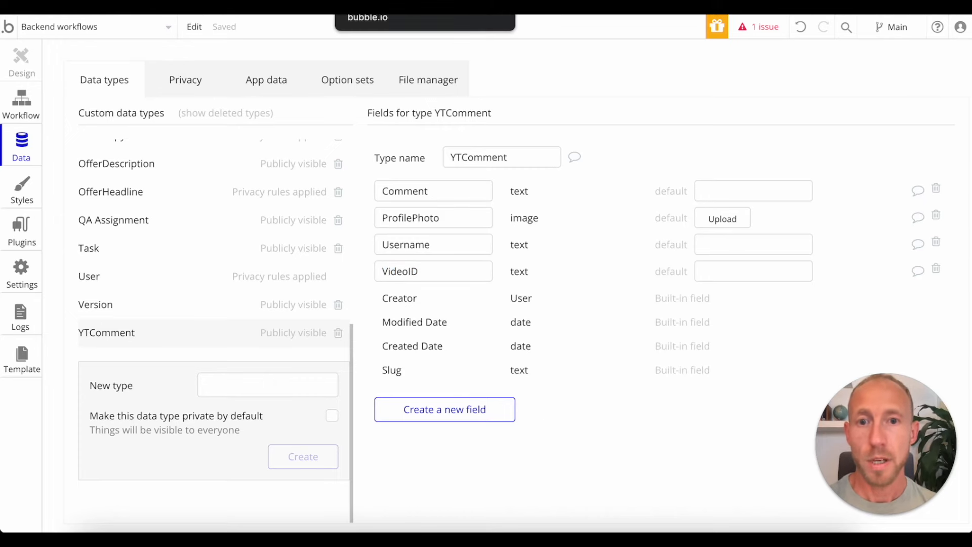
click(355, 6)
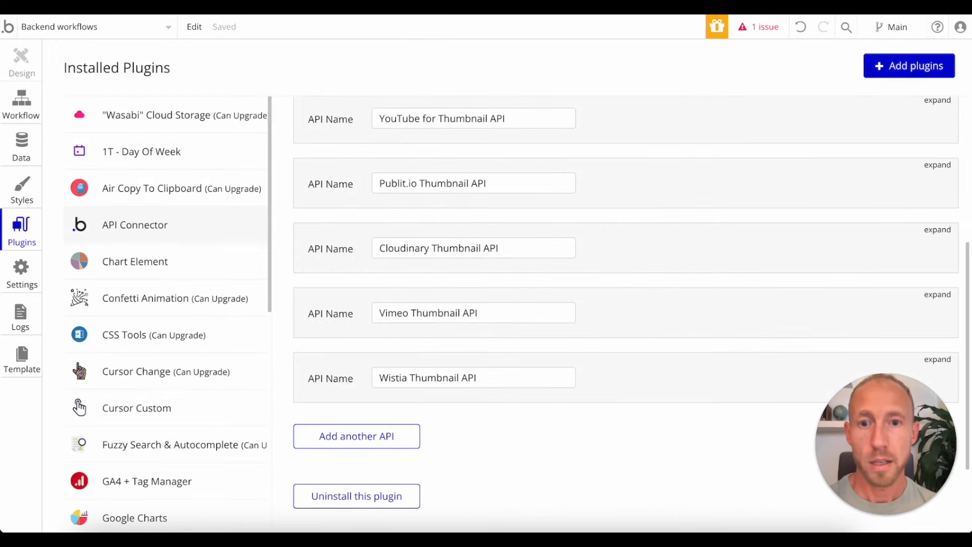
click(22, 147)
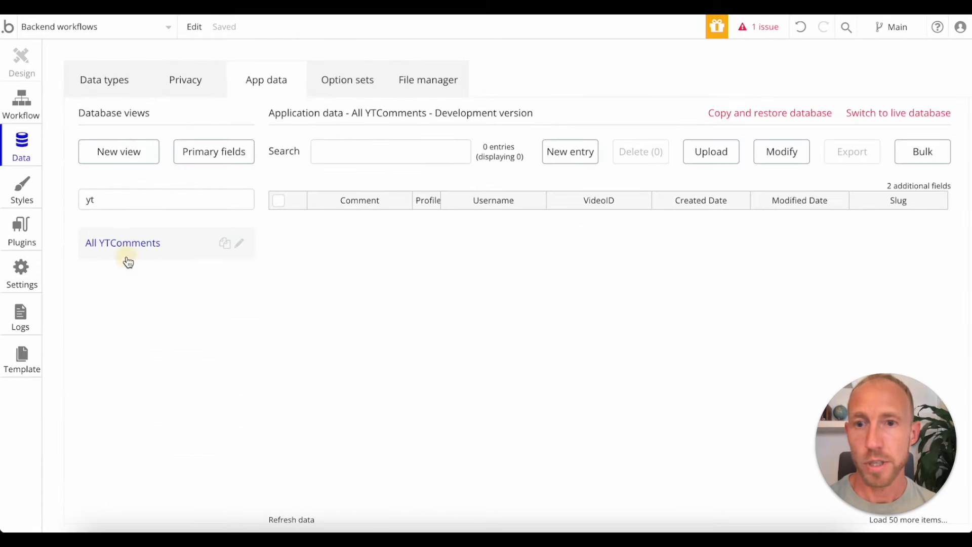
click(488, 146)
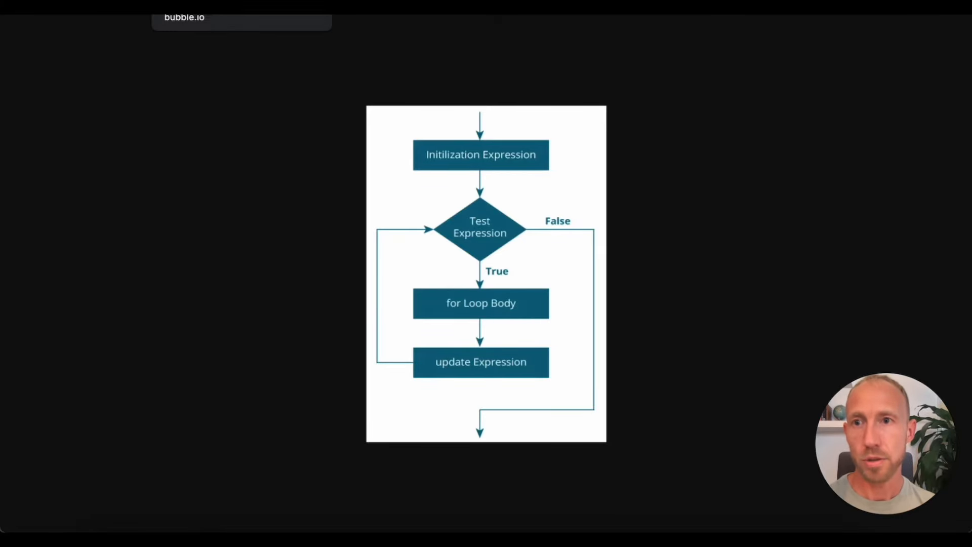
Set the type of the Create a new thing action to YTComment and add two blank field entries
click(187, 6)
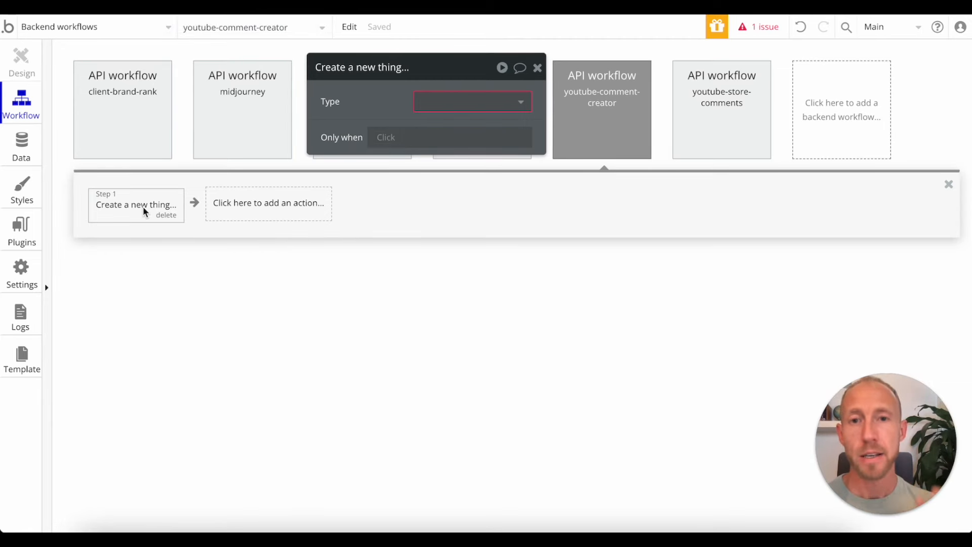
click(428, 102)
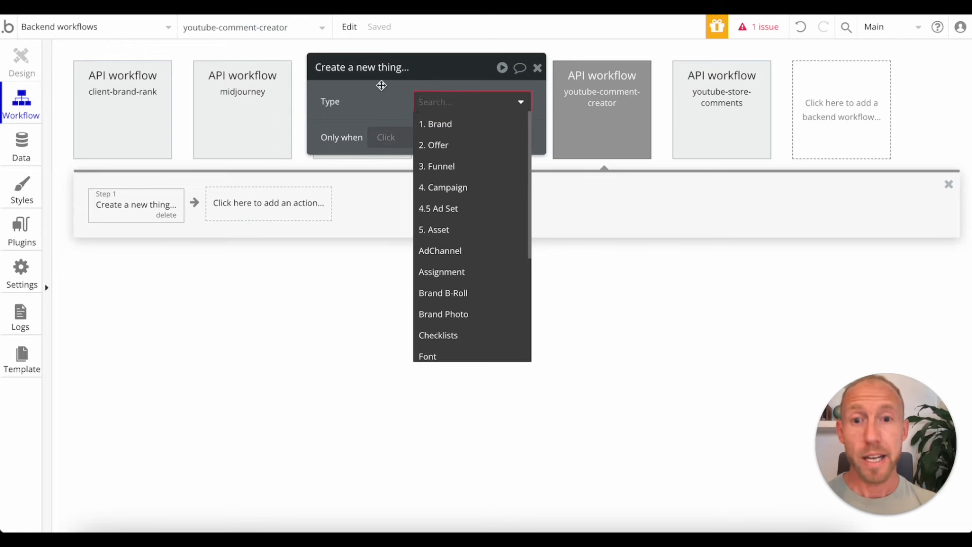
click(381, 100)
click(434, 102)
scroll(450, 256, down, 3)
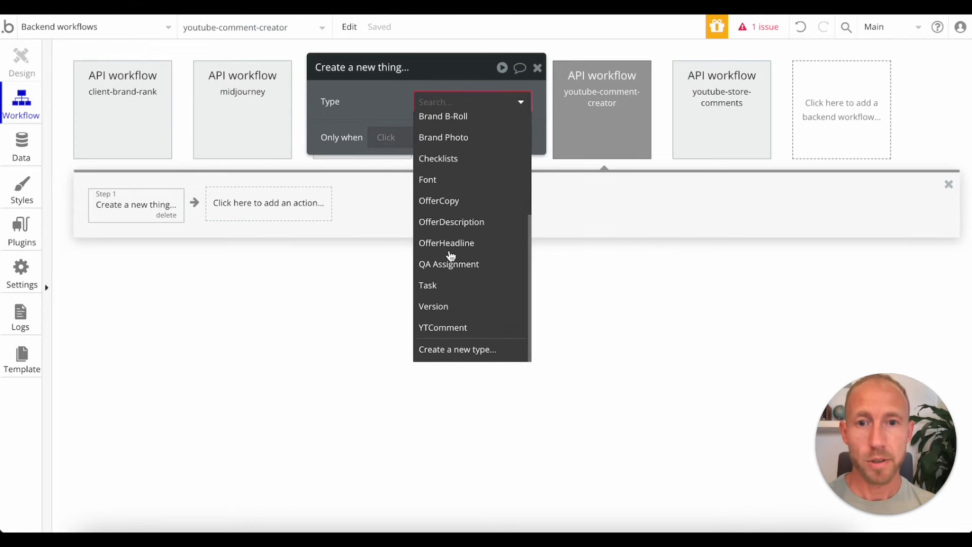
click(451, 329)
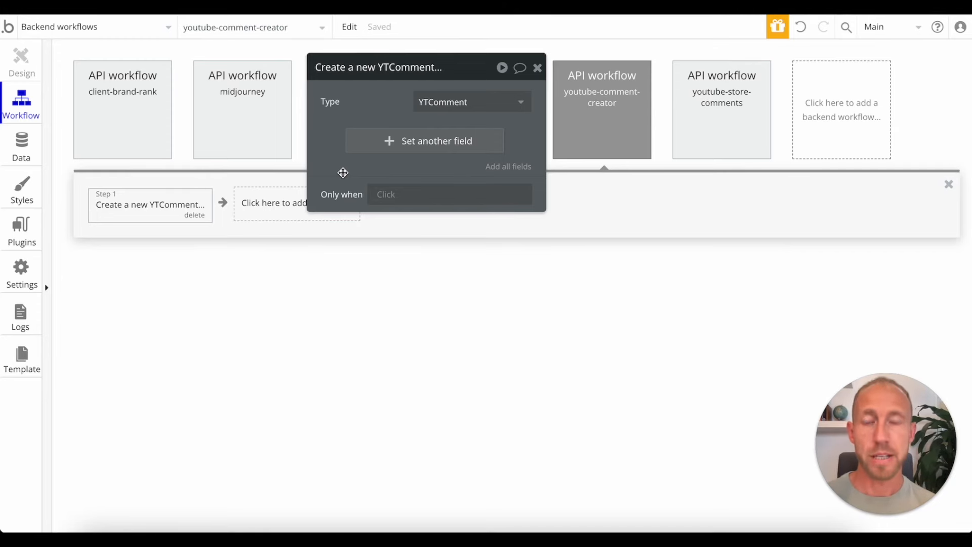
click(410, 145)
click(397, 172)
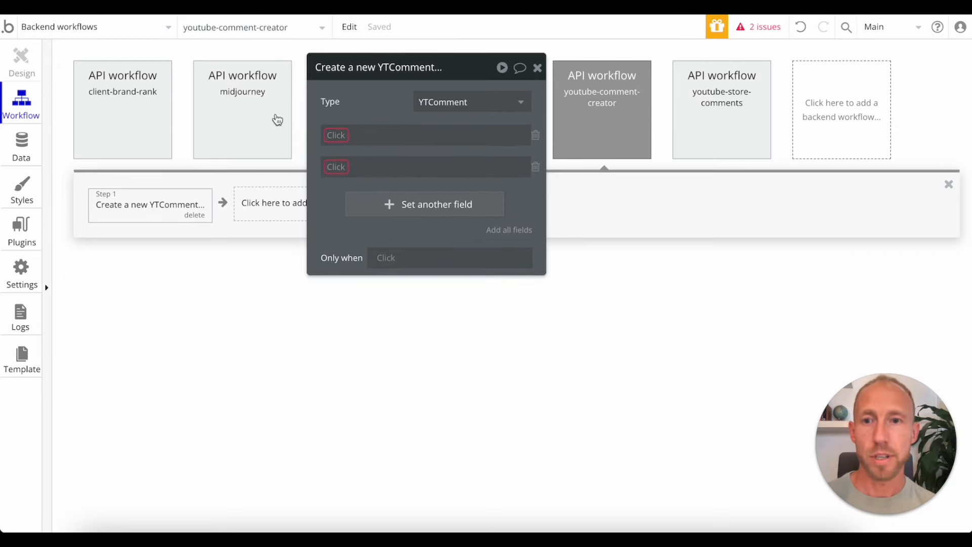
Add a Make changes to thing action as the second step of the youtube-comment-creator workflow
click(259, 208)
mouse_move(318, 289)
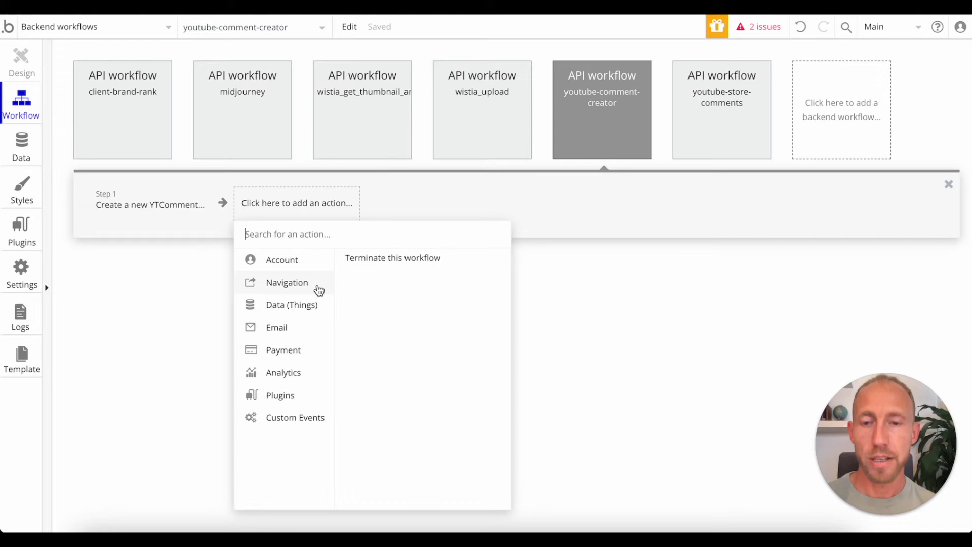
mouse_move(326, 305)
click(413, 273)
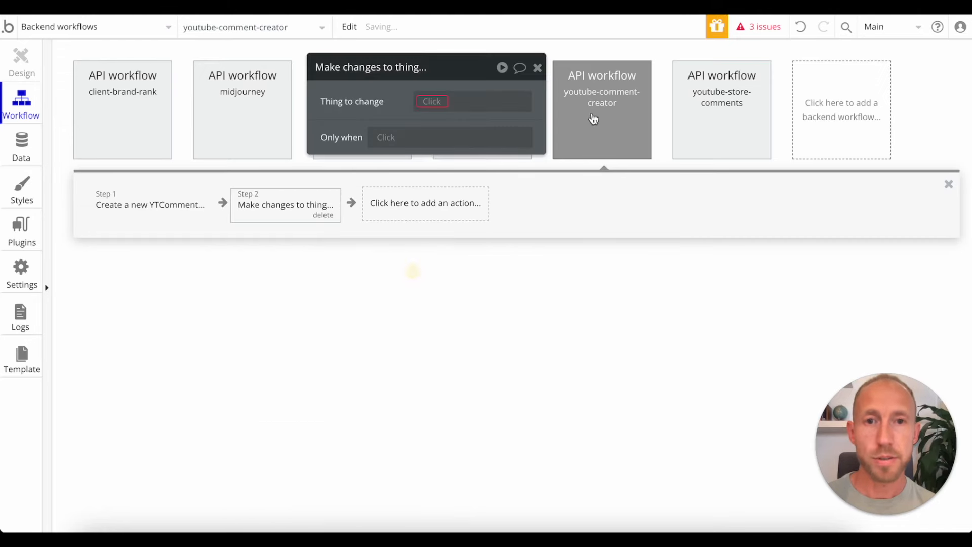
click(438, 102)
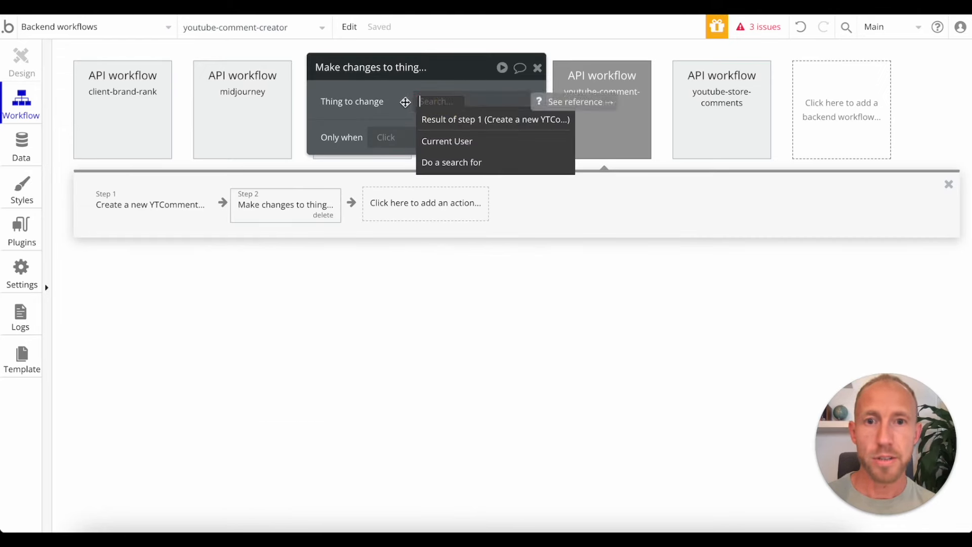
click(401, 101)
click(433, 100)
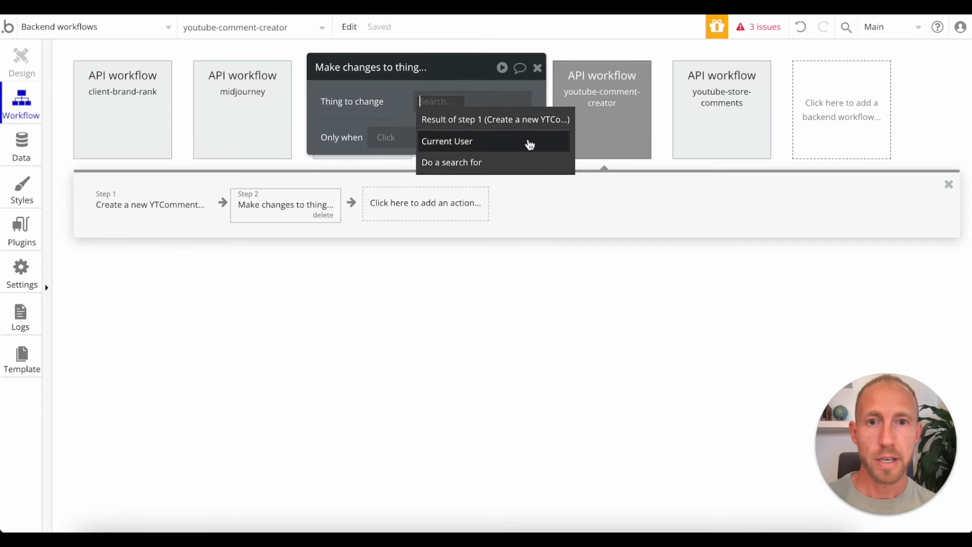
Check the workflow's comments_list parameter and set the thing to change to a search for YTComments
click(608, 110)
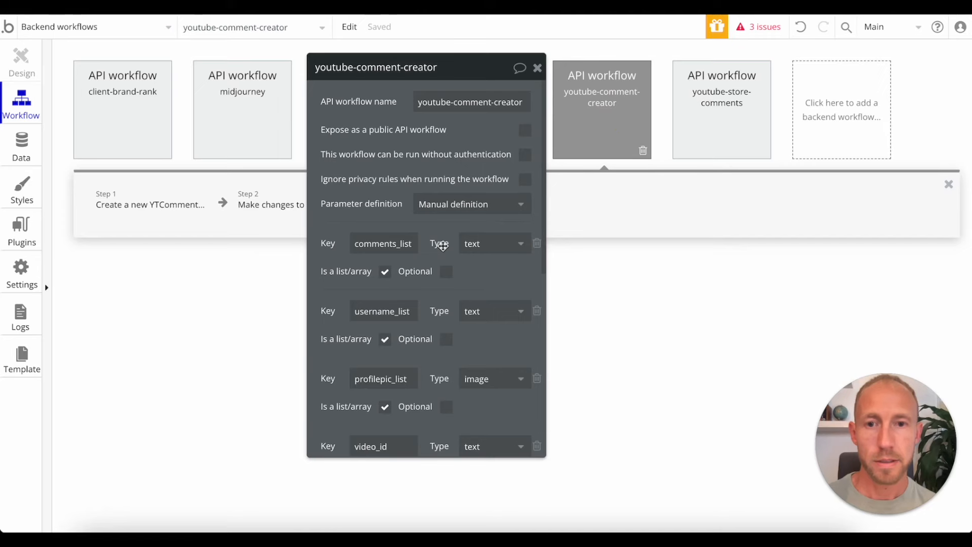
scroll(351, 132, down, 2)
click(390, 146)
double_click(388, 145)
scroll(388, 145, up, 2)
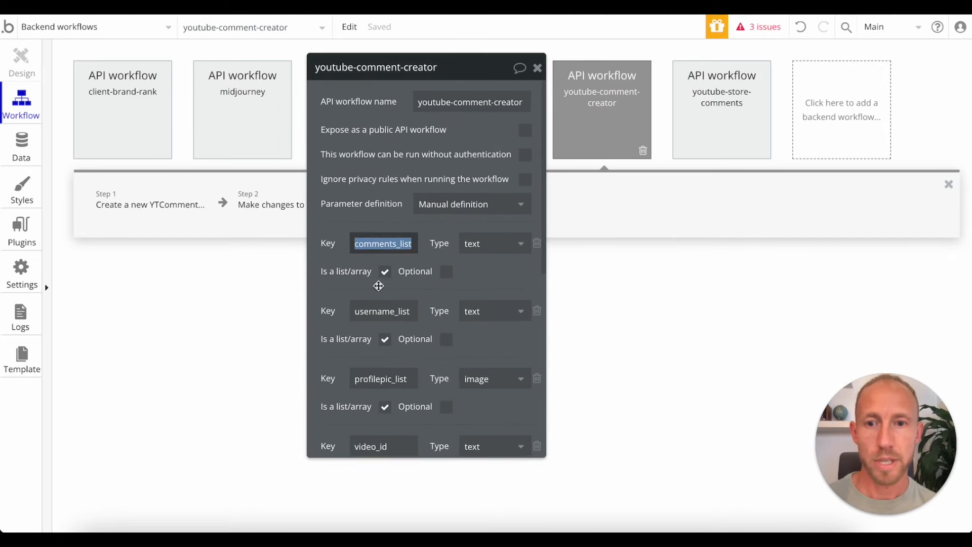
click(253, 207)
click(432, 101)
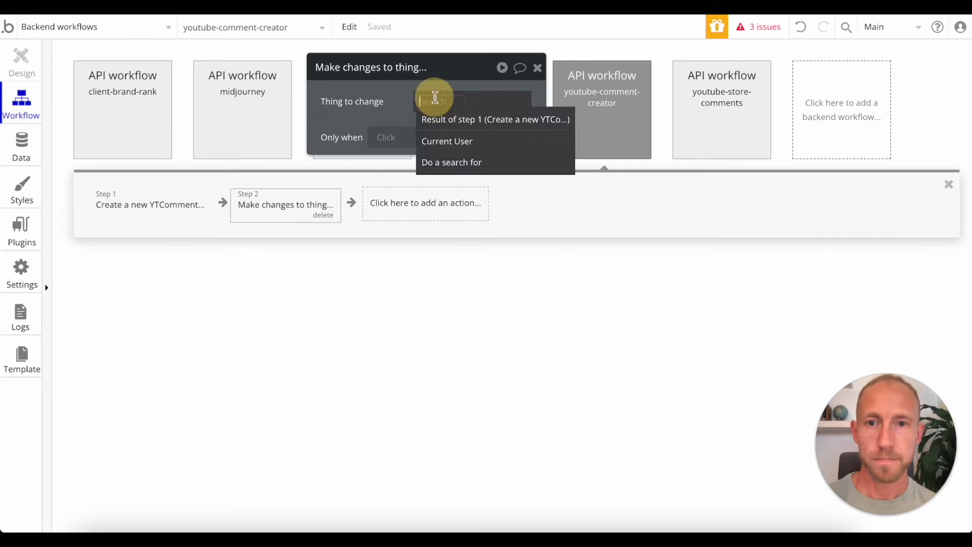
click(470, 163)
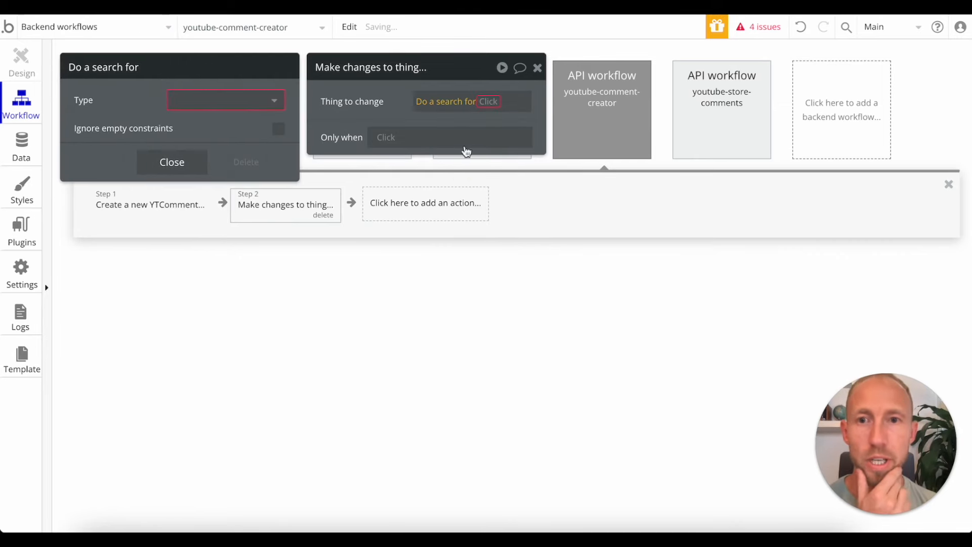
click(258, 101)
scroll(238, 276, down, 4)
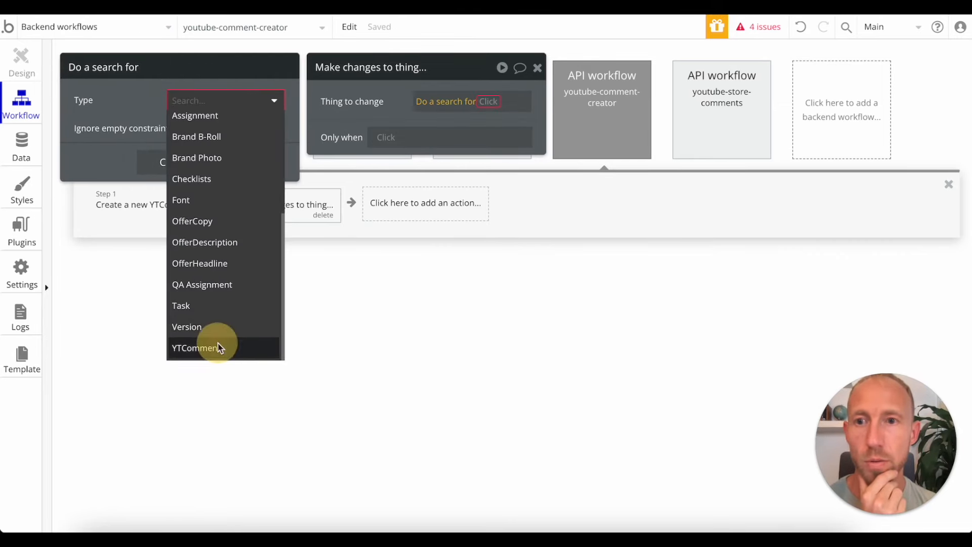
click(217, 346)
Add an equals constraint on the VideoID field to the YTComments search
click(229, 139)
click(95, 137)
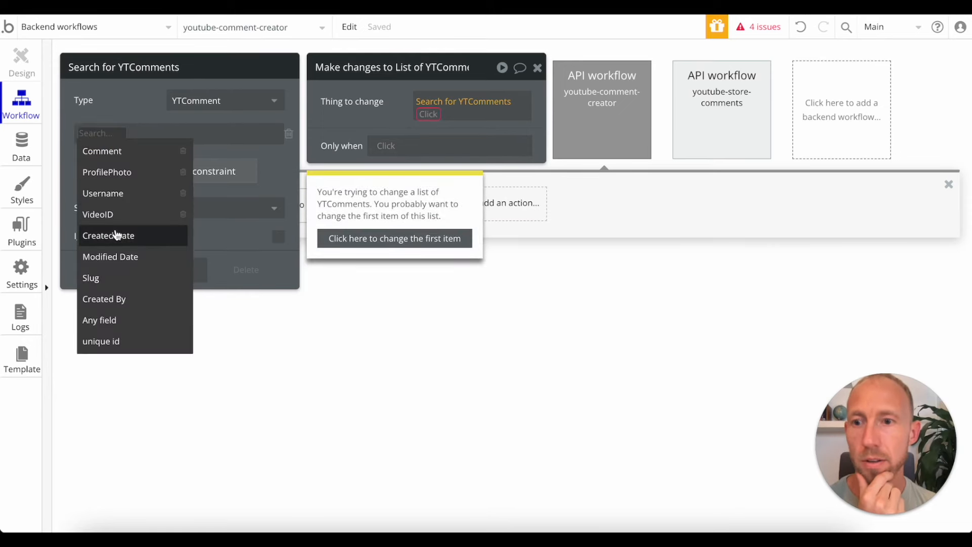
click(120, 214)
click(118, 133)
click(134, 151)
click(135, 134)
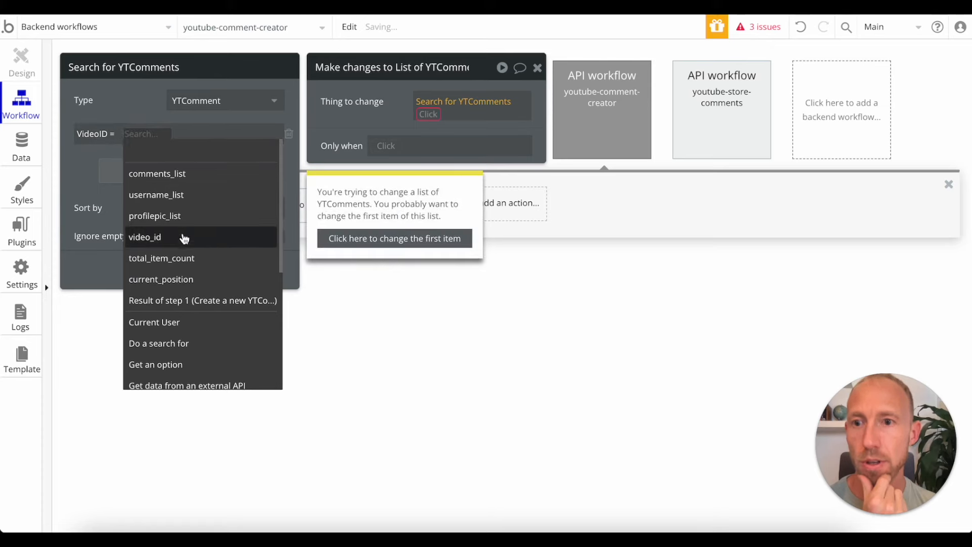
Set the VideoID constraint of the YTComments search to the video_id parameter
click(601, 119)
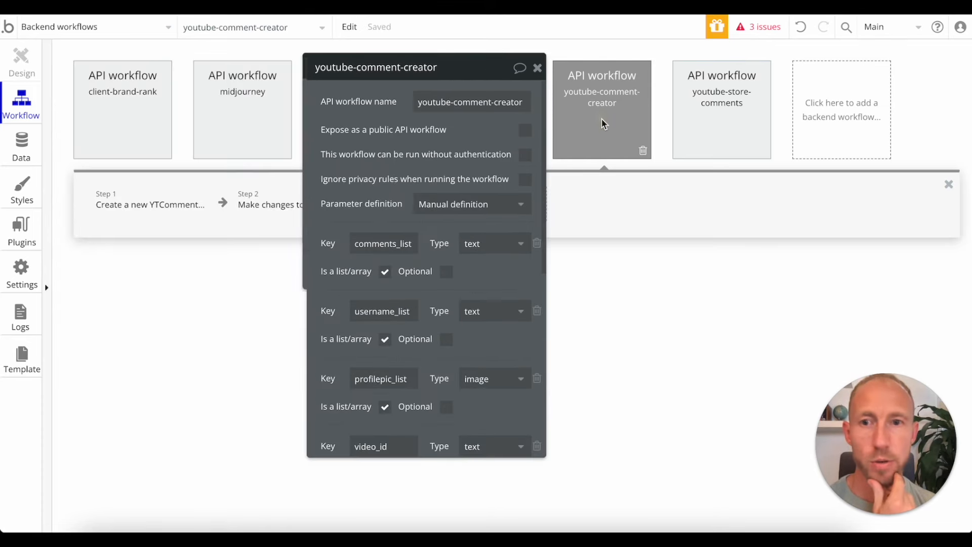
click(290, 209)
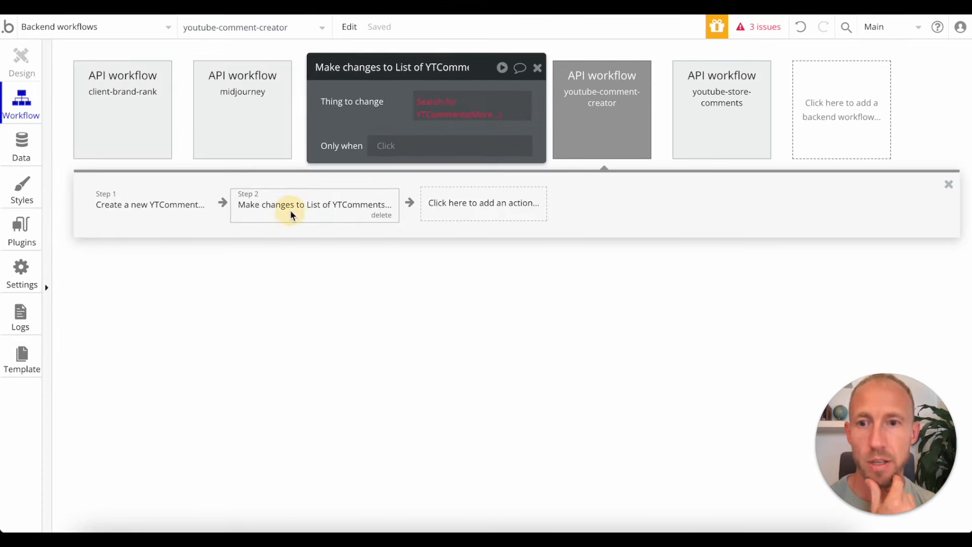
click(479, 115)
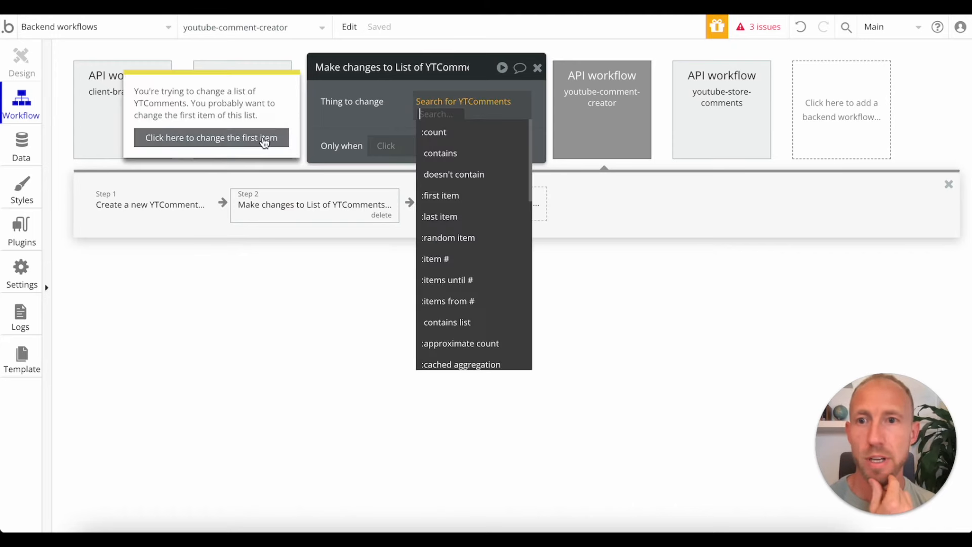
click(443, 102)
click(133, 134)
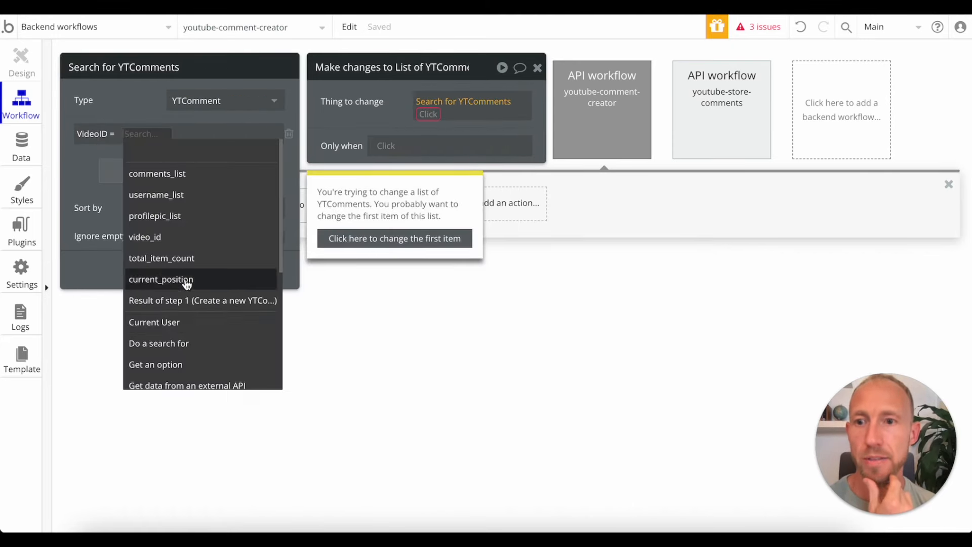
click(152, 237)
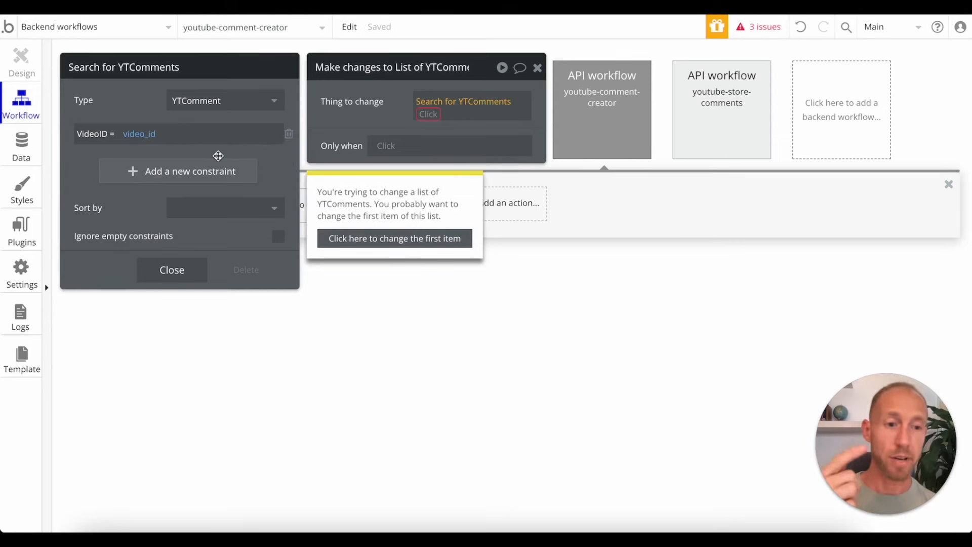
click(155, 134)
click(178, 134)
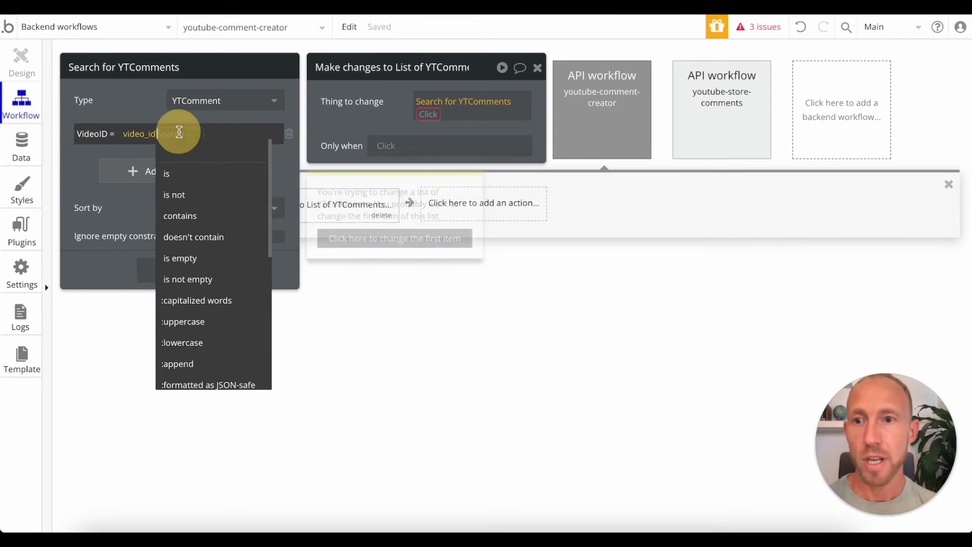
click(146, 135)
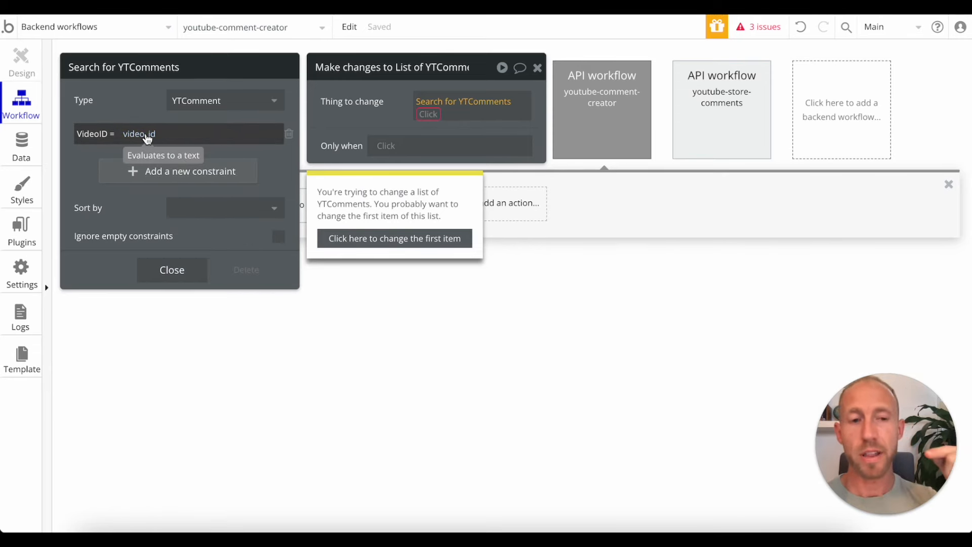
click(146, 135)
click(181, 133)
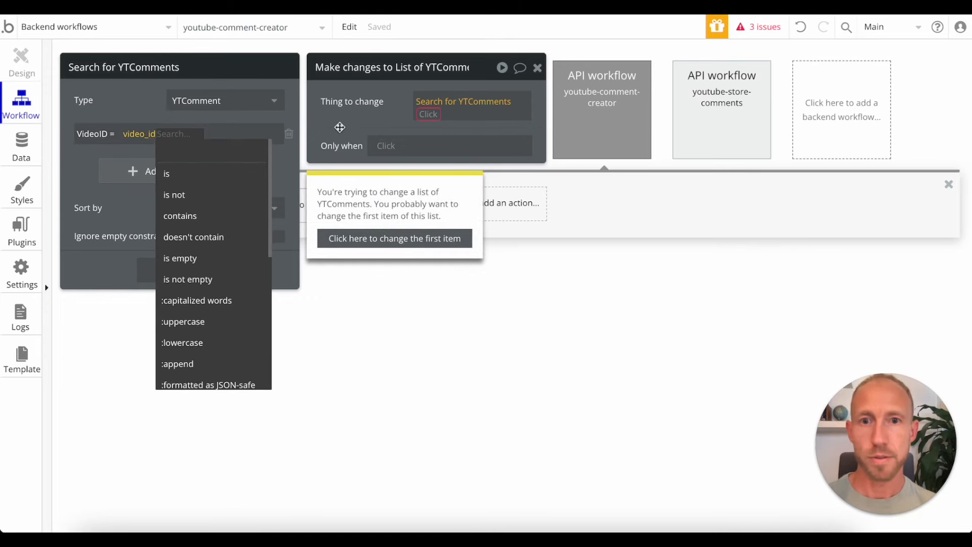
Make the second action change only the first item of the YTComments search
click(410, 115)
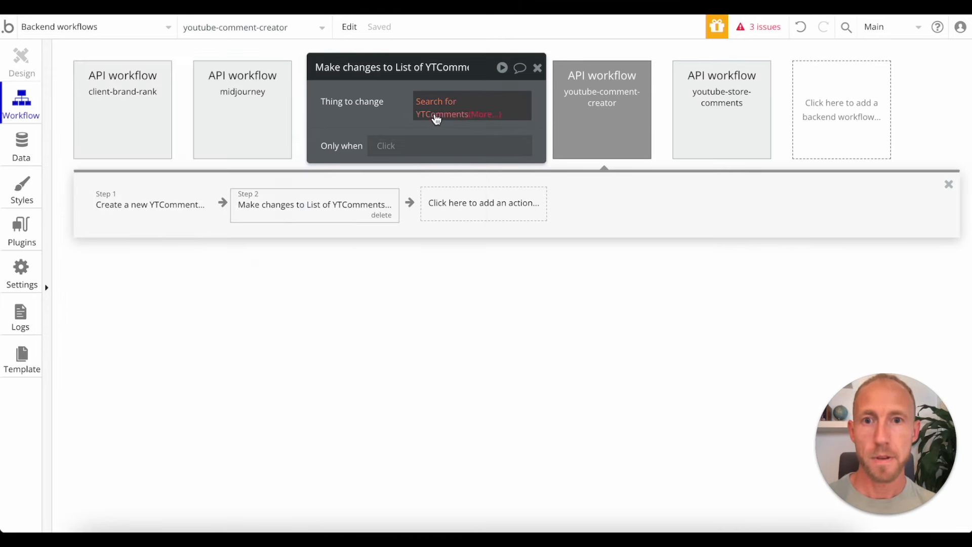
click(471, 116)
click(451, 197)
Replace the value of the search's VideoID constraint with comments_list:item #current_position
click(439, 102)
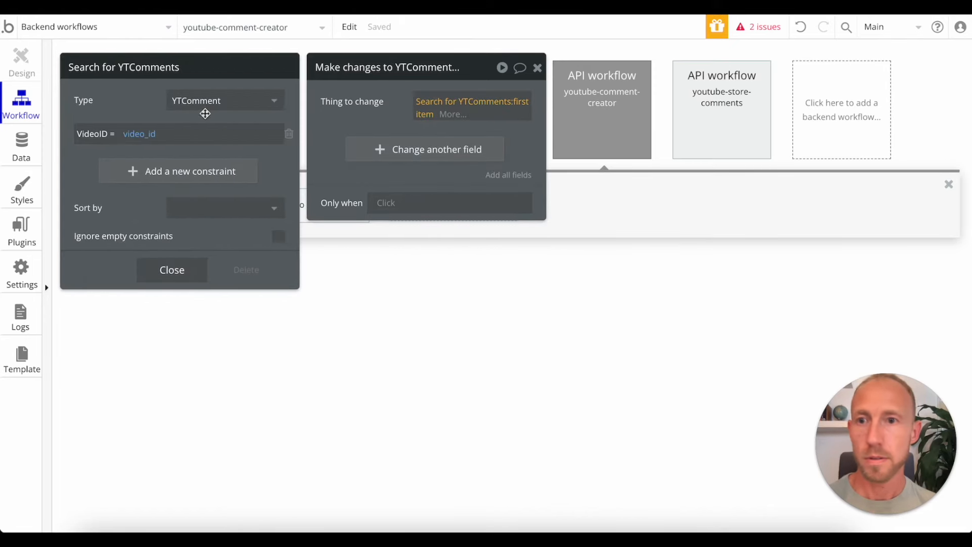
click(151, 136)
click(186, 134)
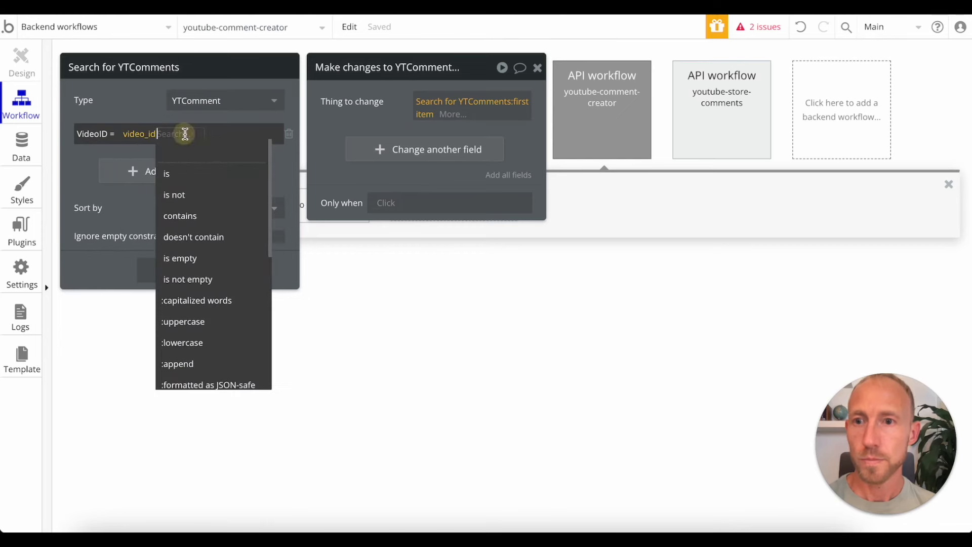
key(BackSpace)
click(77, 182)
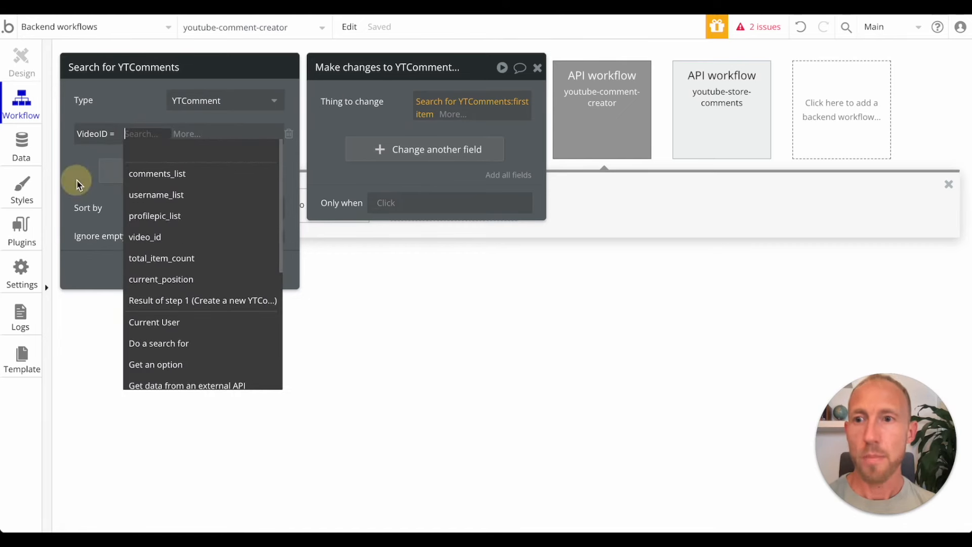
click(97, 154)
click(142, 133)
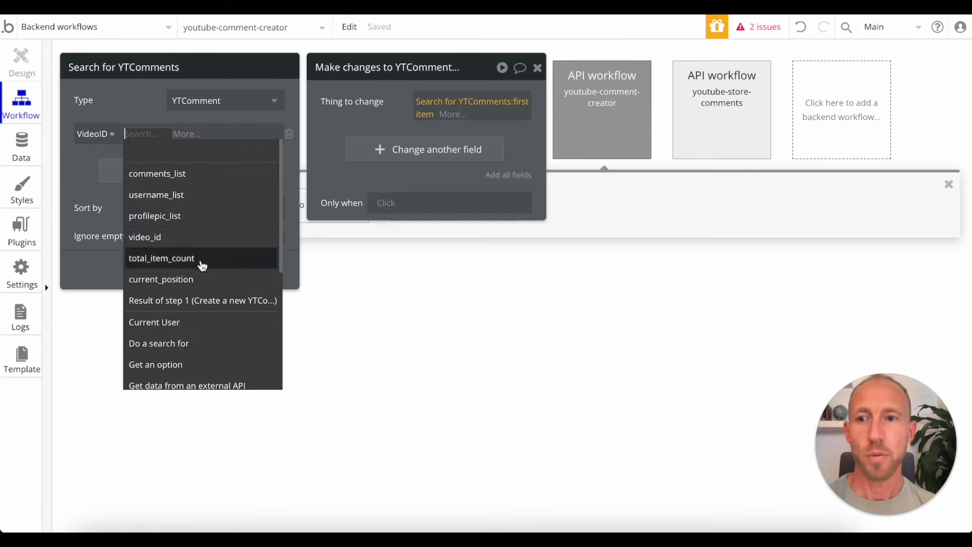
click(202, 174)
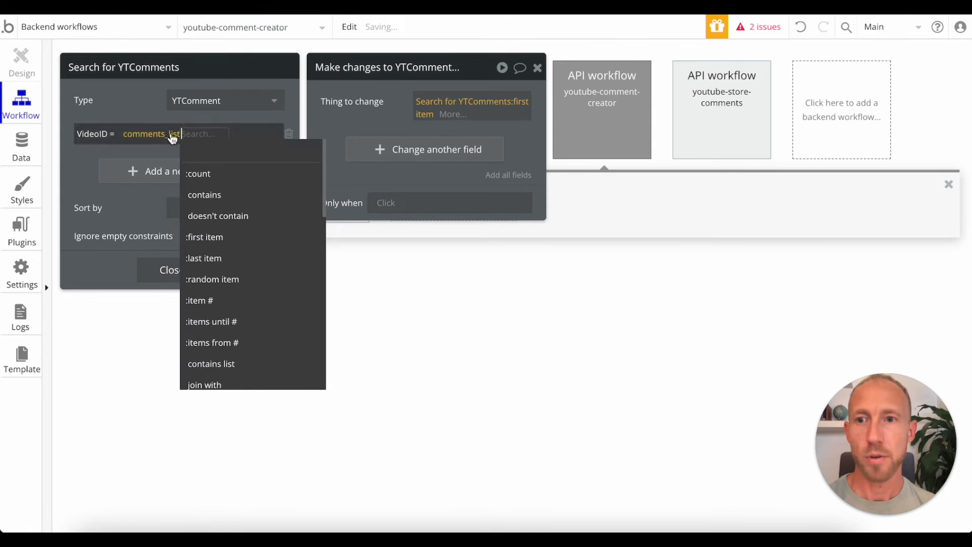
click(136, 148)
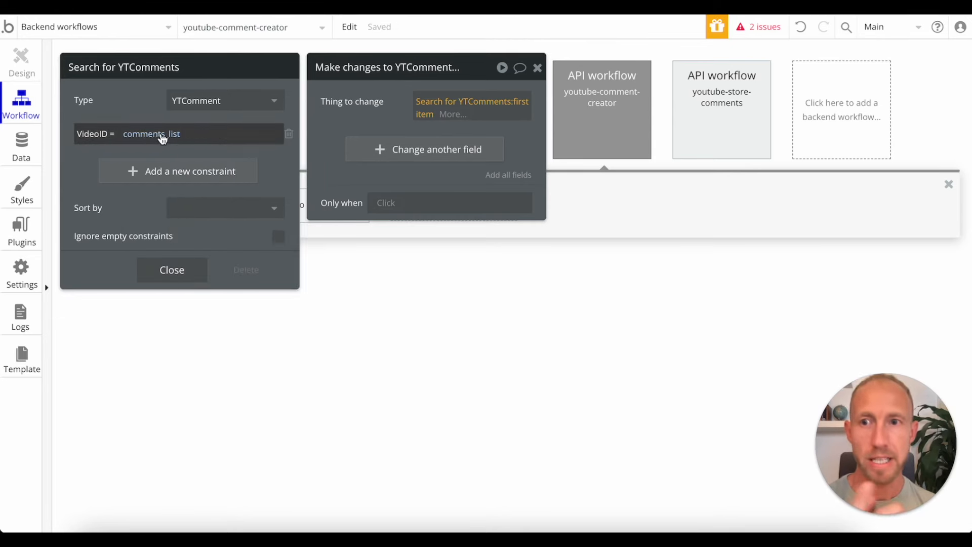
click(200, 135)
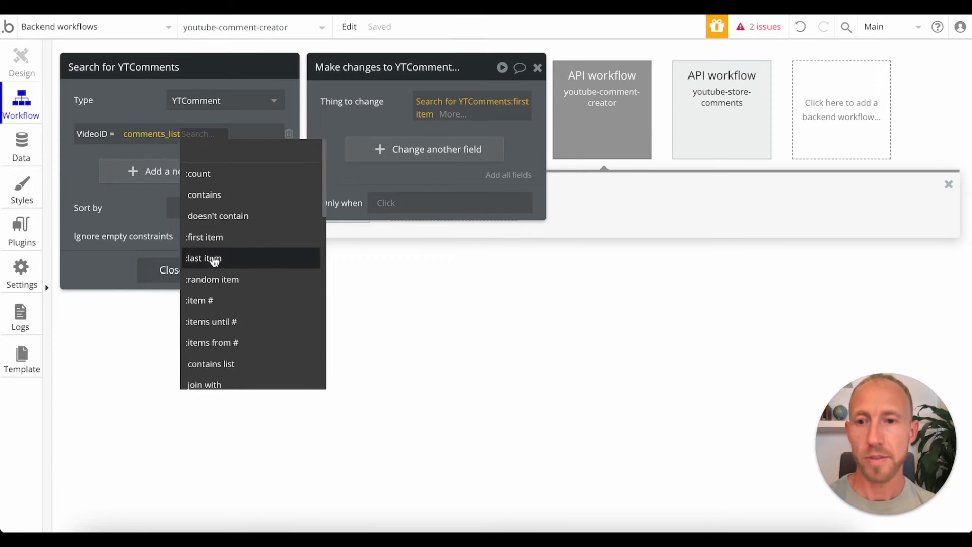
click(226, 308)
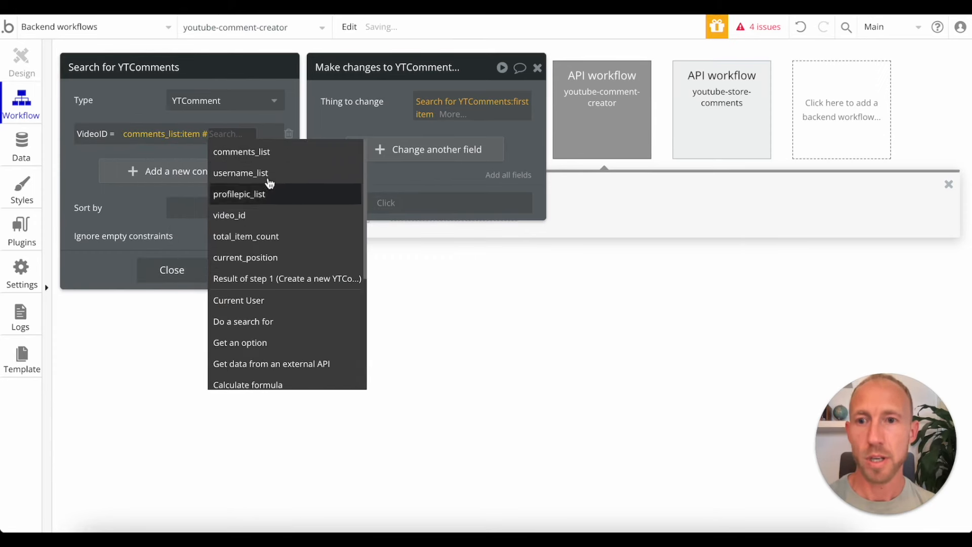
click(276, 259)
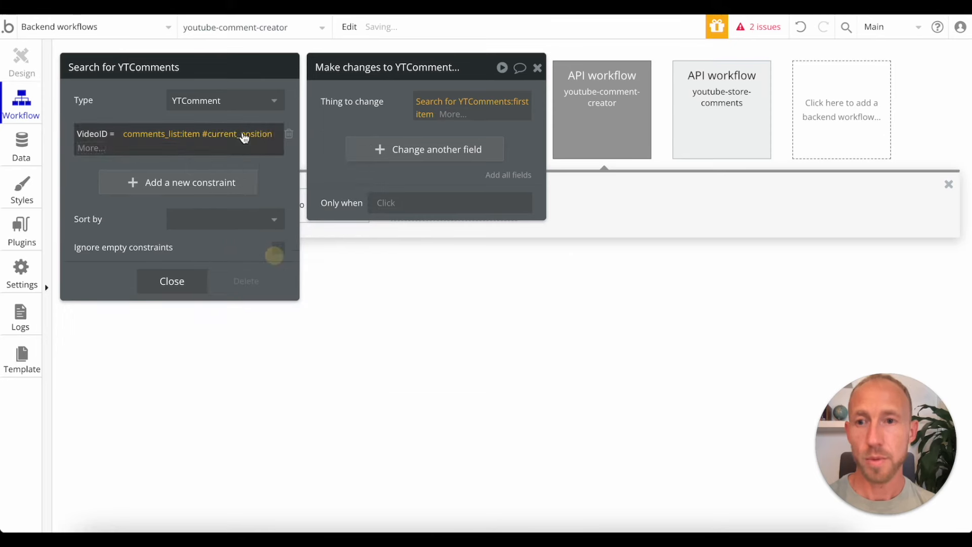
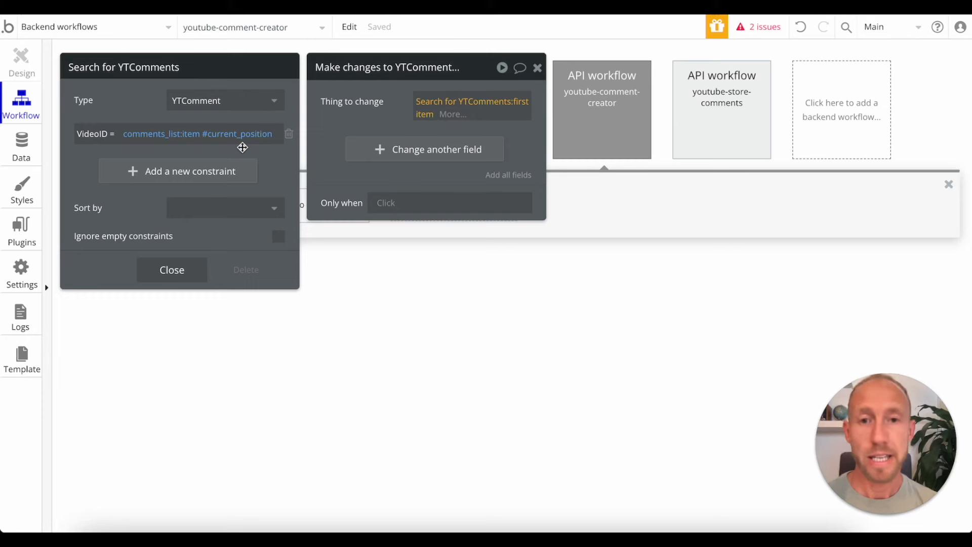
Close the YTComments search settings and delete the second action, which makes changes to a YTComment
click(165, 278)
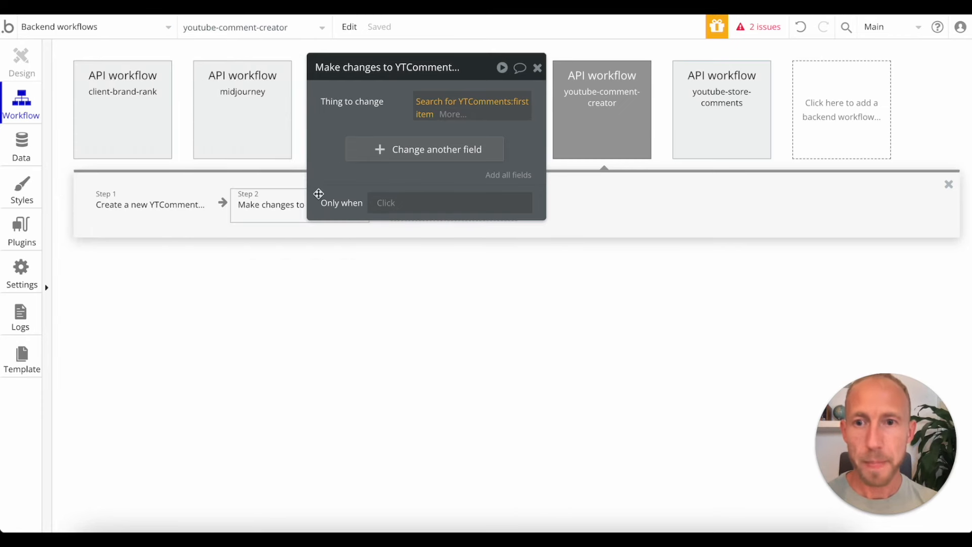
drag(482, 65, 584, 55)
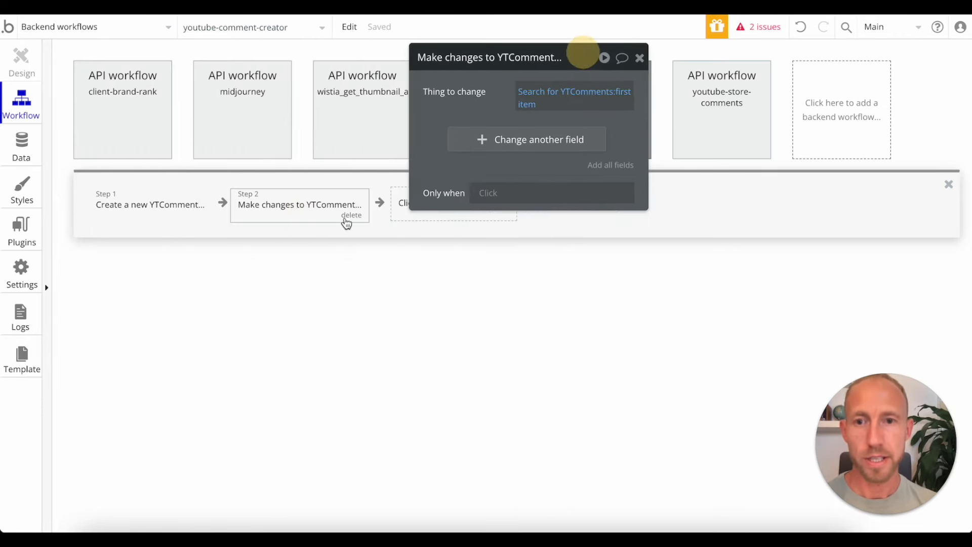
click(361, 209)
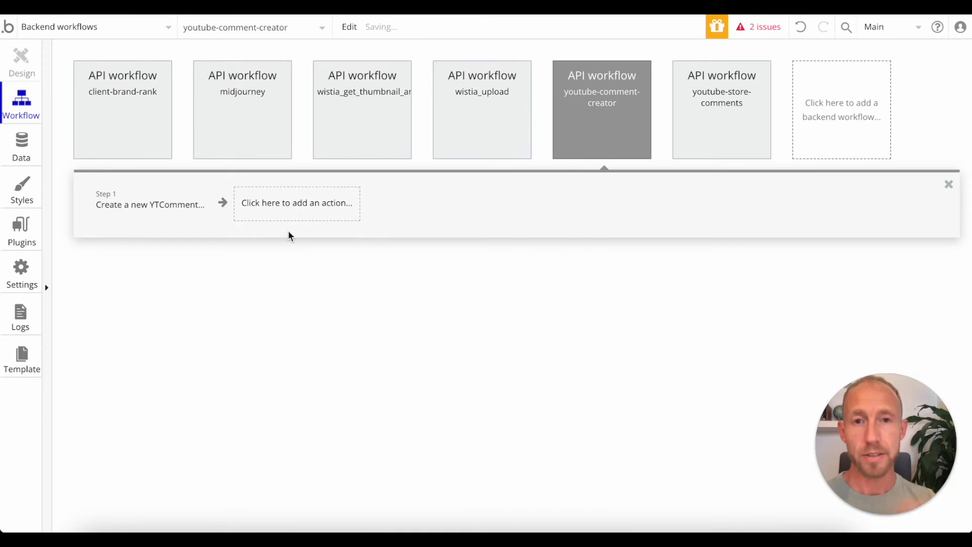
Assign the Comment, ProfilePhoto, Username and VideoID fields to the rows of the Create a new YTComment action
click(174, 215)
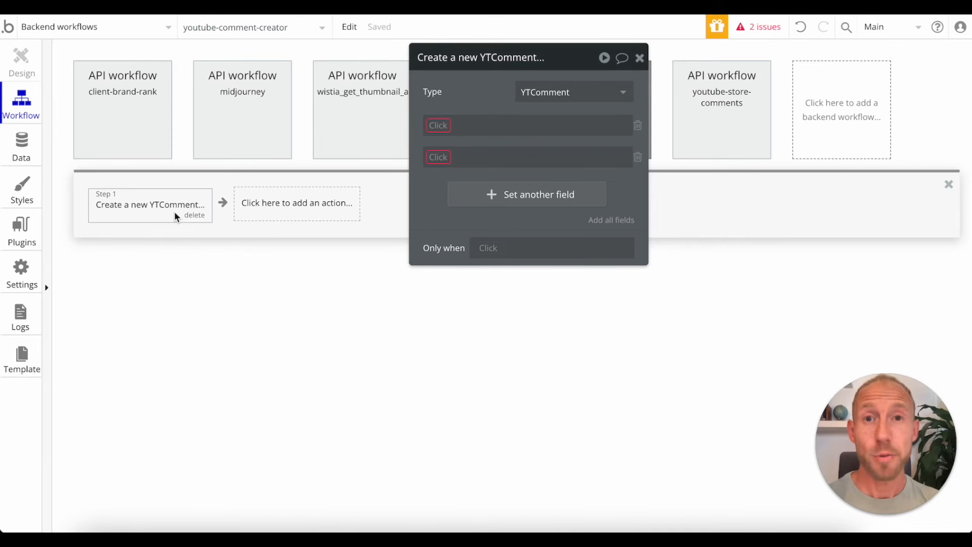
click(443, 127)
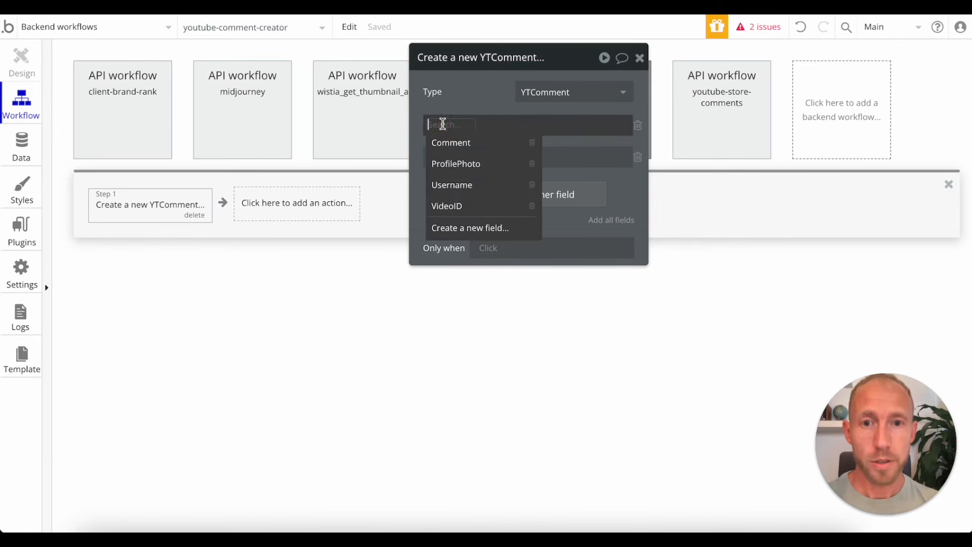
click(449, 142)
click(443, 159)
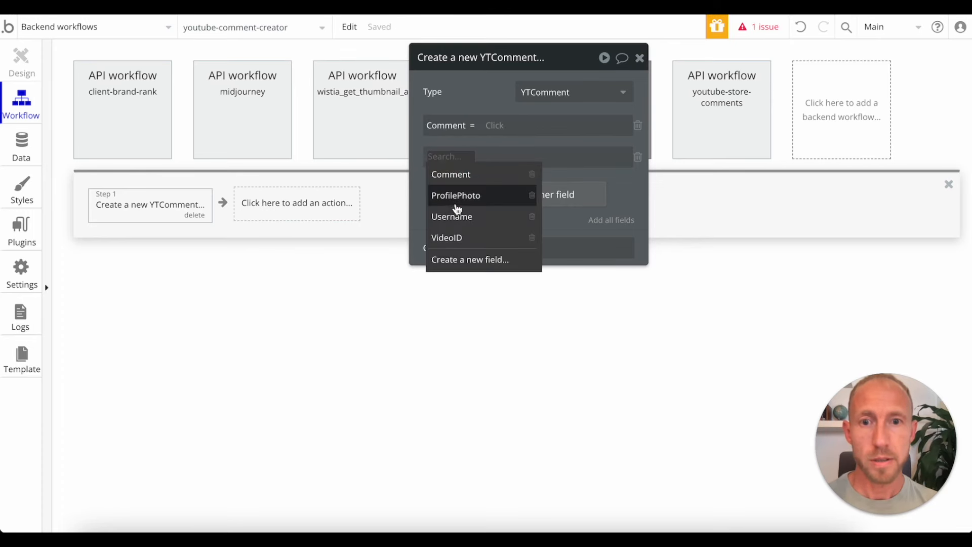
click(455, 197)
click(458, 198)
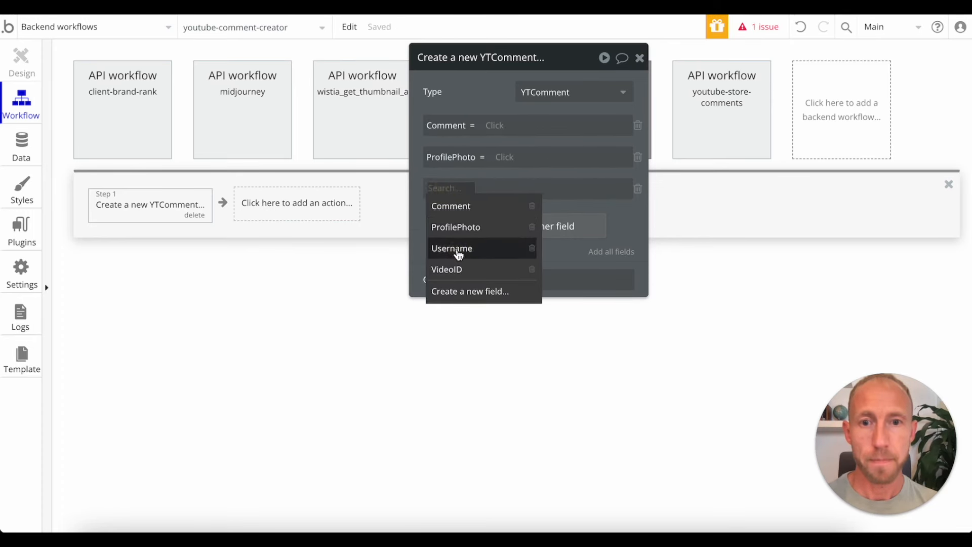
click(455, 249)
click(510, 242)
click(432, 220)
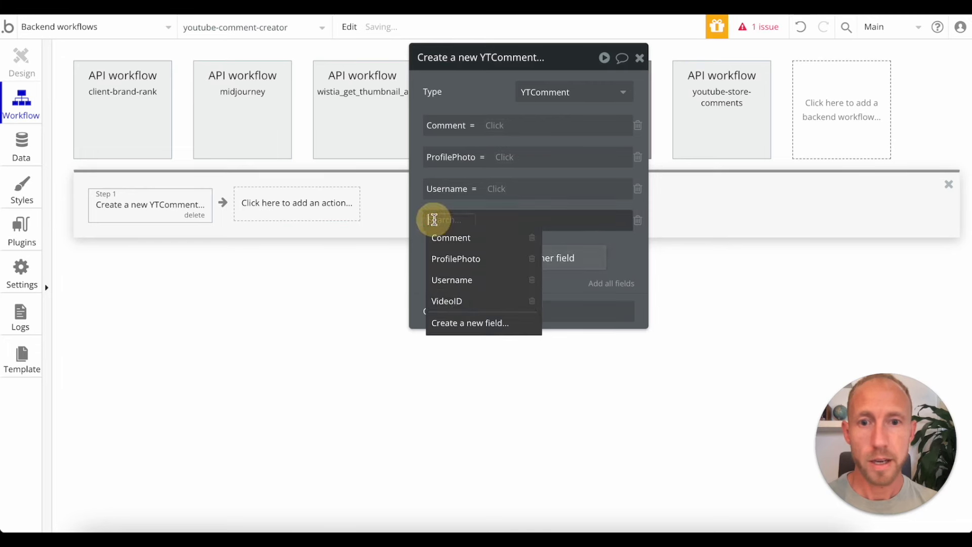
click(456, 301)
Set the new YTComment's VideoID field to the video_id parameter
click(495, 219)
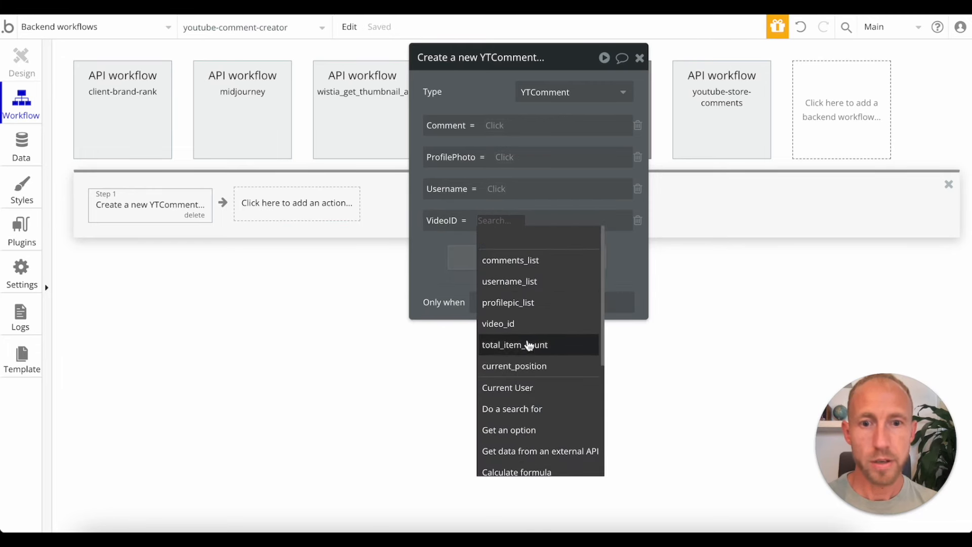
click(522, 322)
click(438, 276)
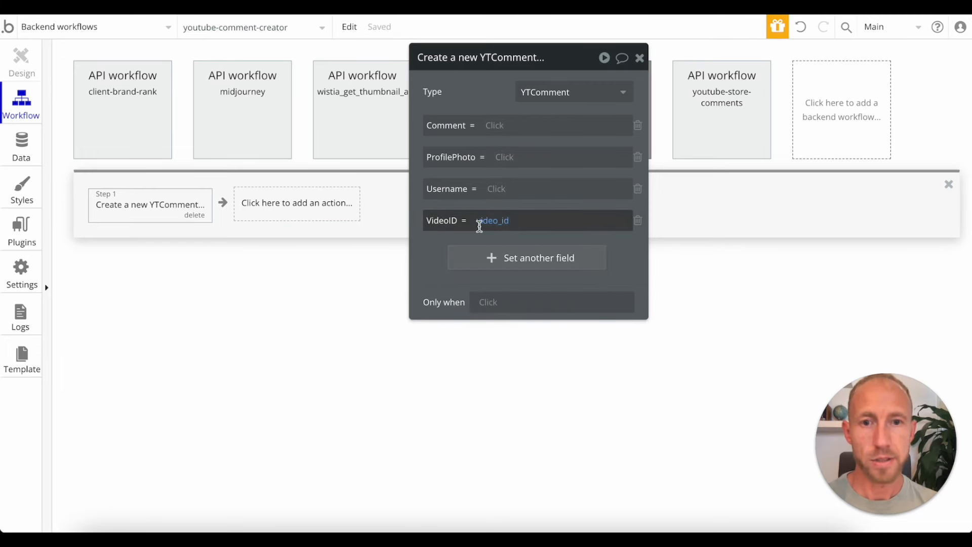
Set the new YTComment's Comment field to comments_list:item #current_position
click(498, 126)
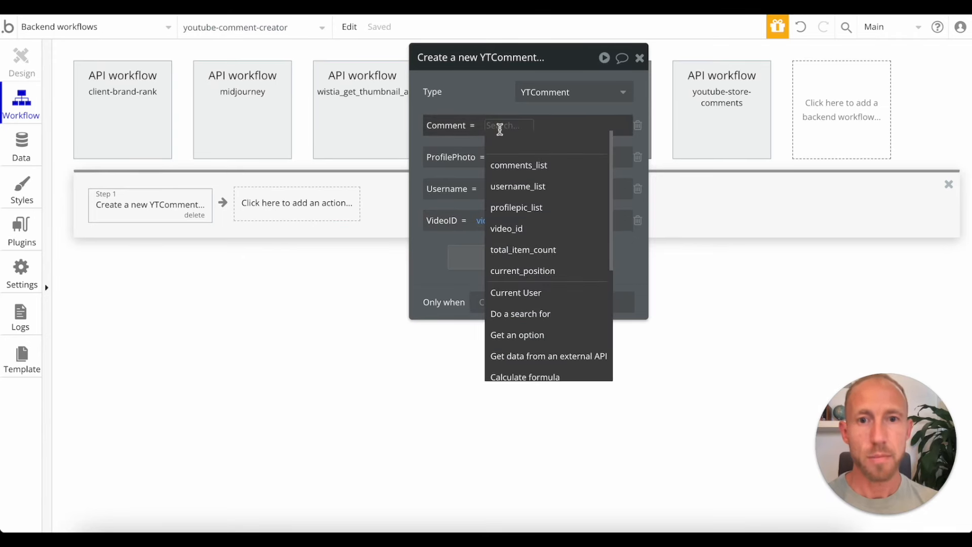
click(524, 165)
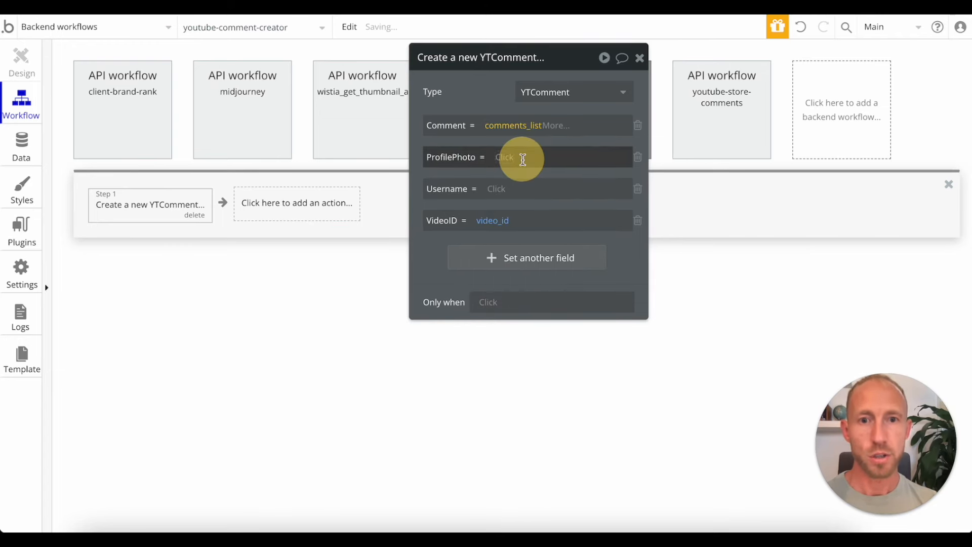
click(528, 127)
click(552, 128)
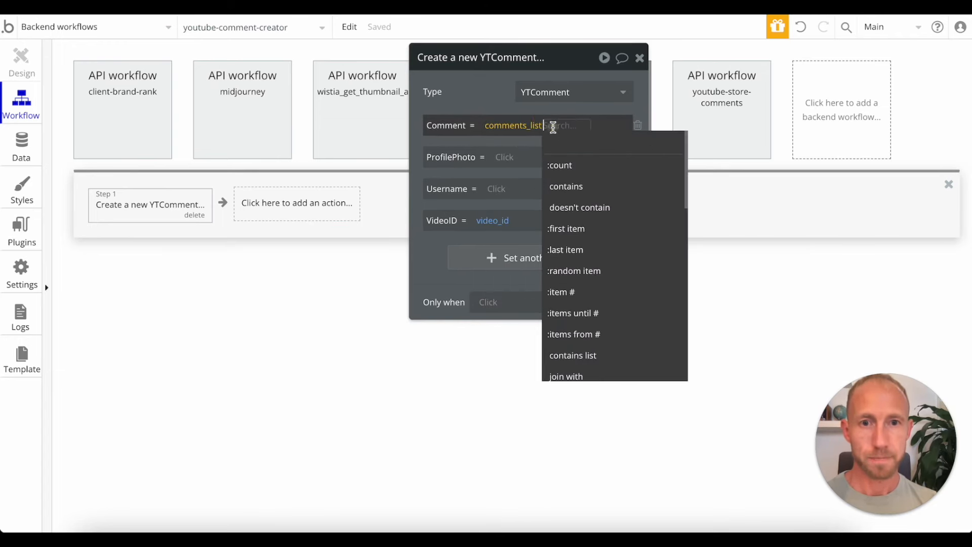
click(581, 302)
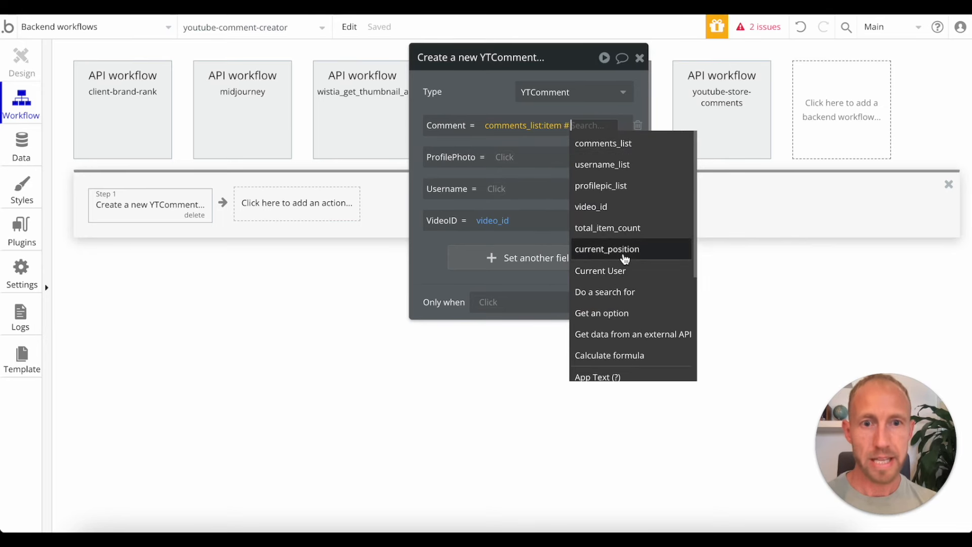
click(623, 256)
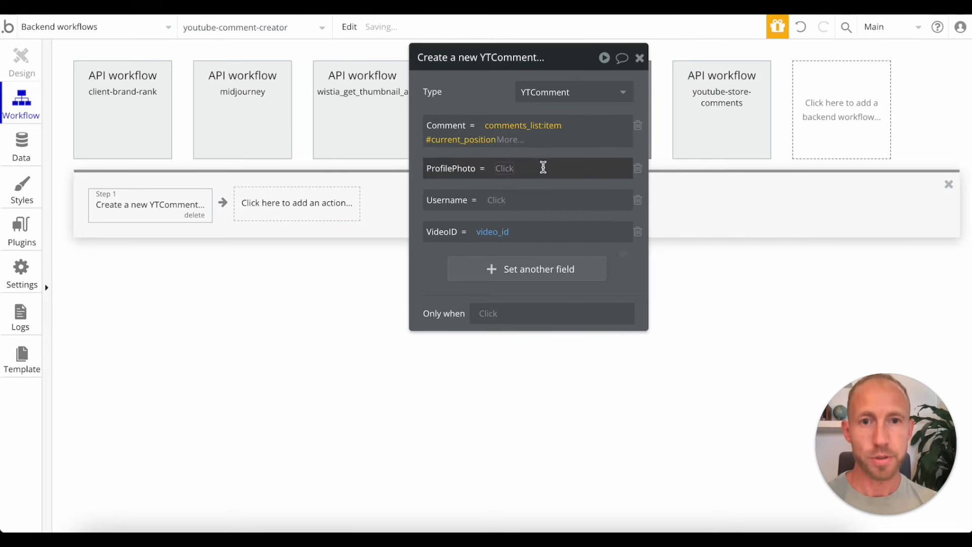
Set the ProfilePhoto field to profilepic_list and the Username field to username_list
click(504, 169)
click(526, 250)
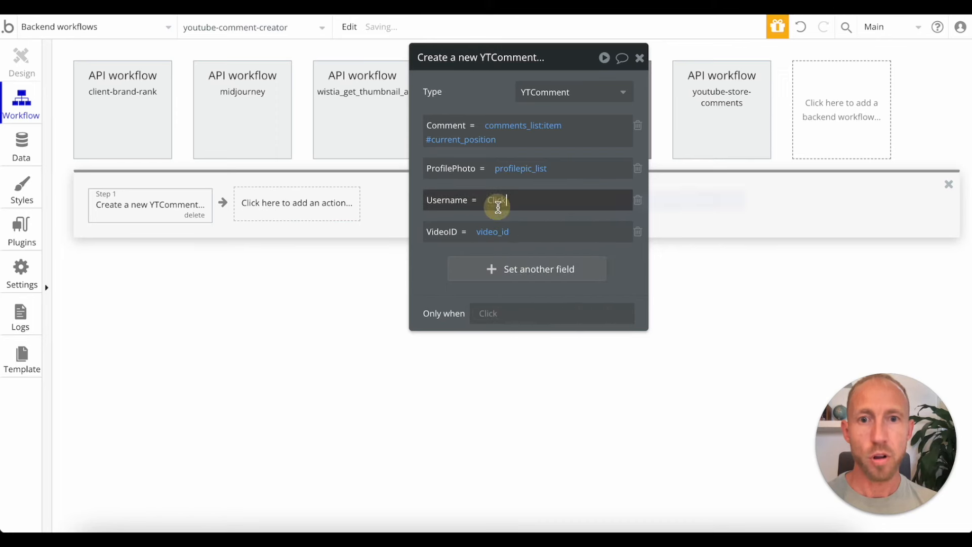
click(496, 200)
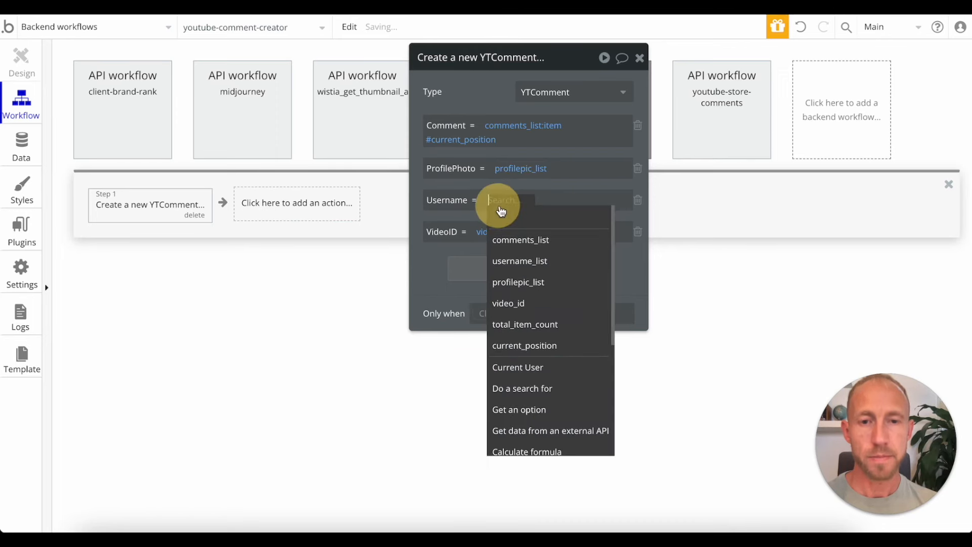
click(536, 260)
Extend the ProfilePhoto and Username list values with item #current_position so each picks a single entry
click(536, 169)
click(552, 170)
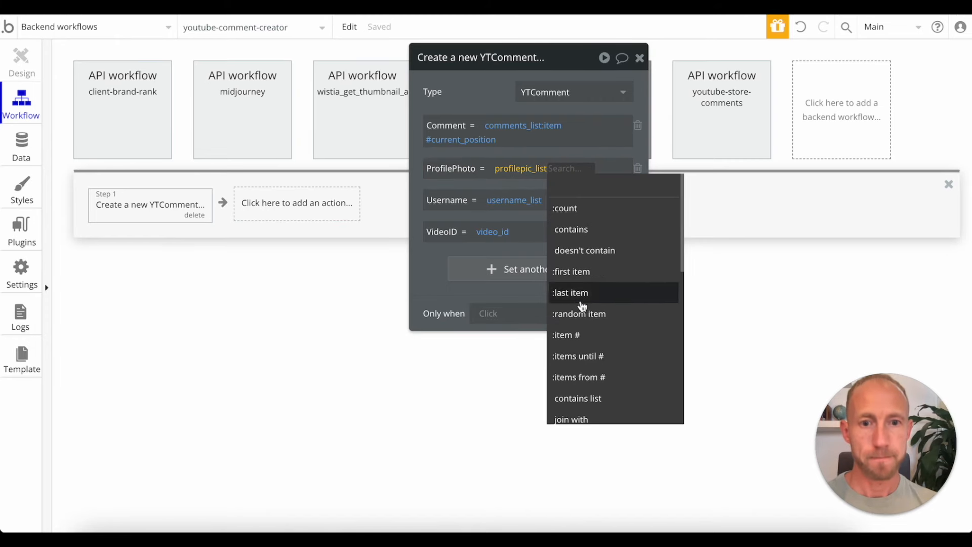
click(586, 334)
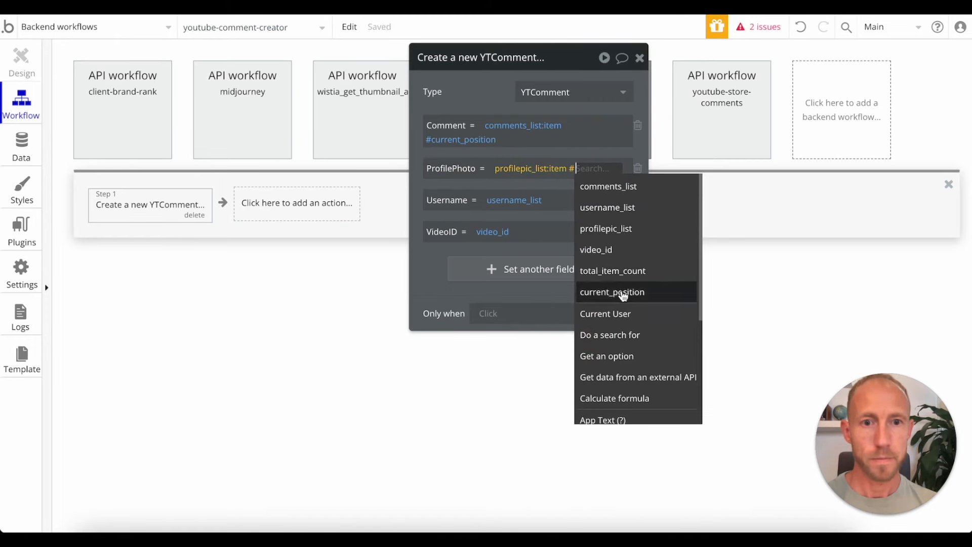
click(623, 292)
click(529, 211)
click(558, 212)
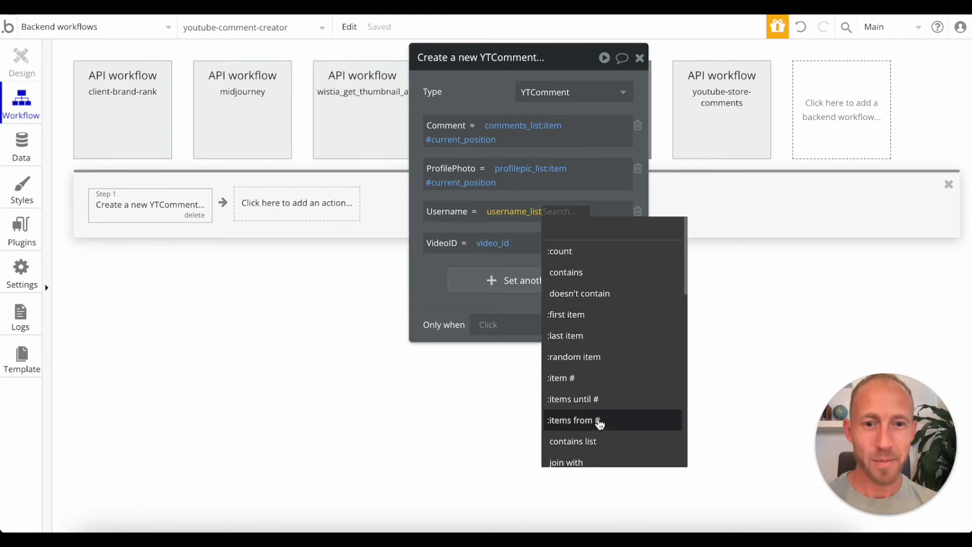
click(585, 379)
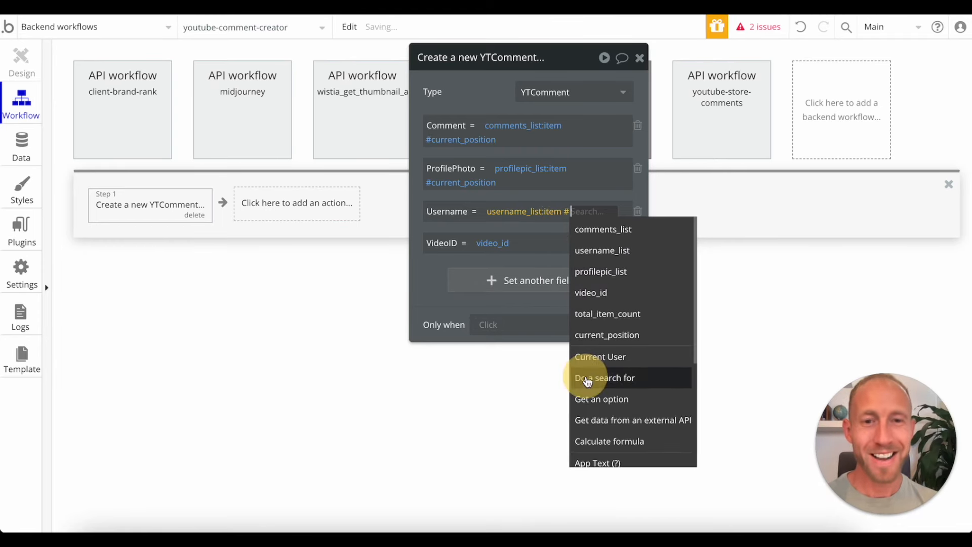
click(615, 335)
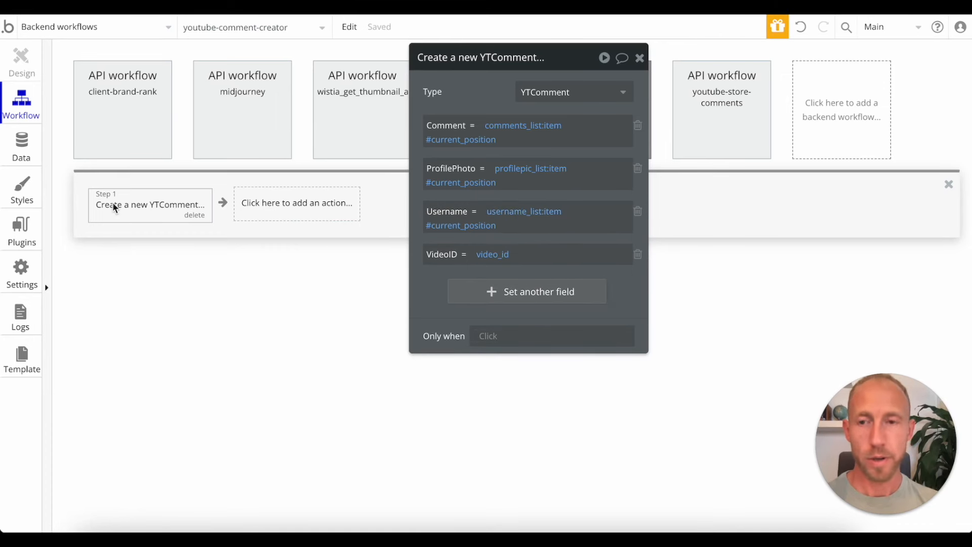
Copy the expression of the new YTComment's Comment field
drag(576, 57, 461, 126)
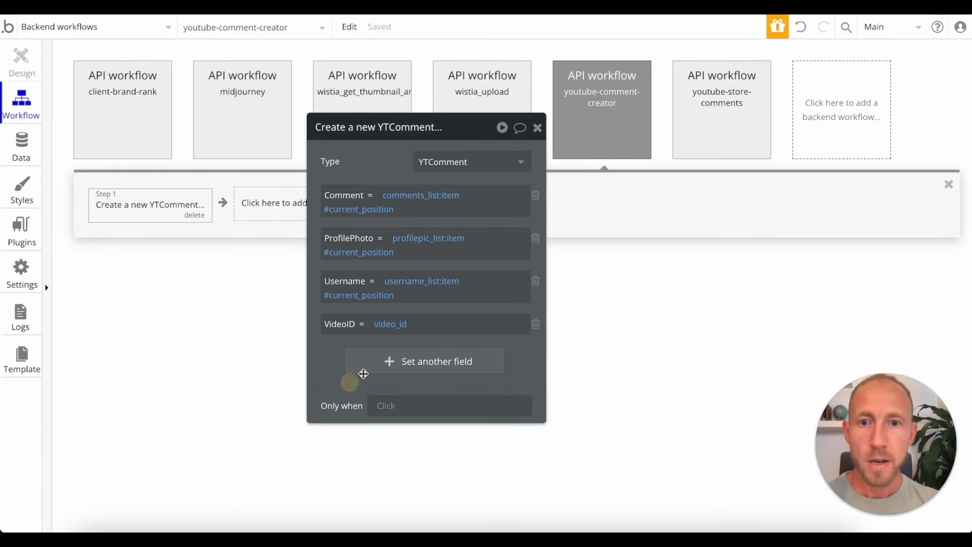
drag(470, 138, 465, 79)
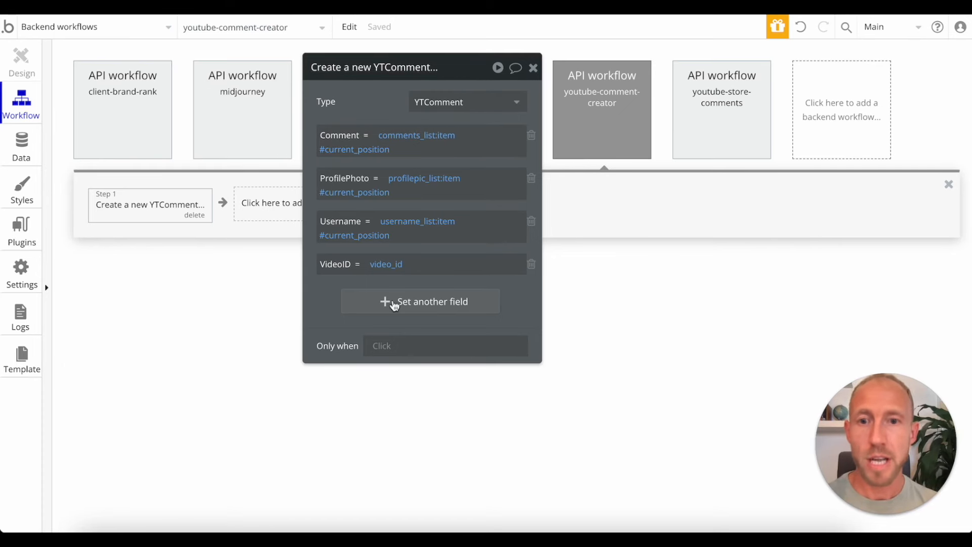
right_click(402, 136)
click(500, 95)
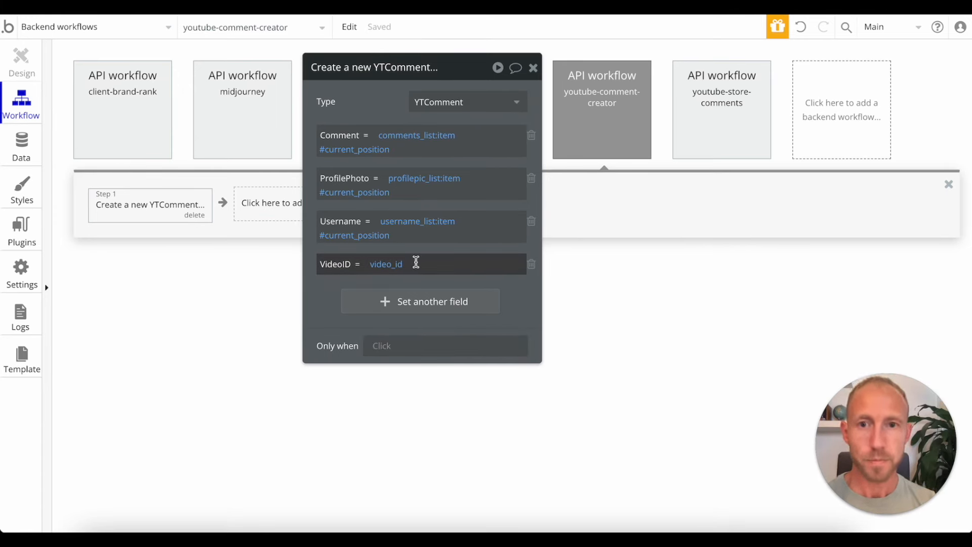
Try fixed item numbers 0, 1, 2 and 3 in the Comment field's expression, and restore current_position
click(360, 152)
click(360, 152)
click(360, 152)
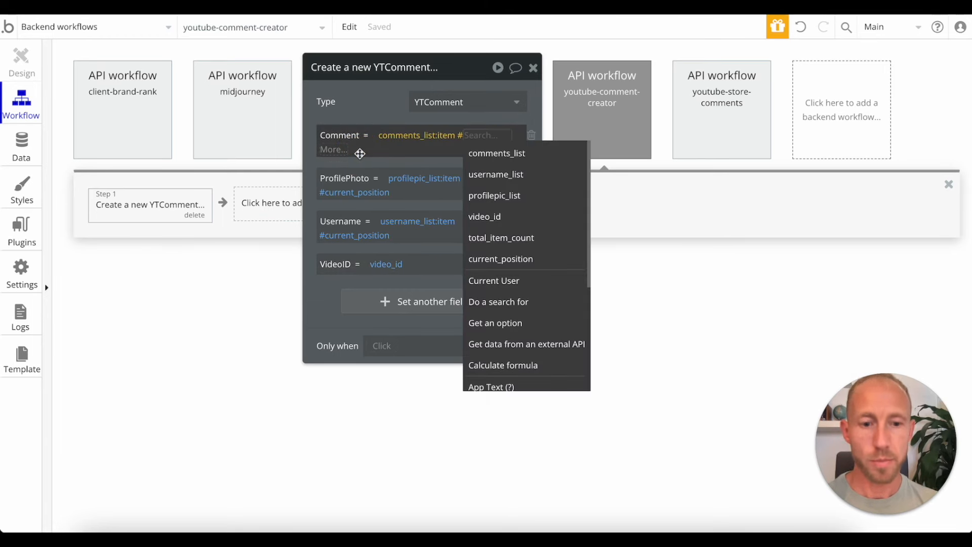
text(0)
key(Return)
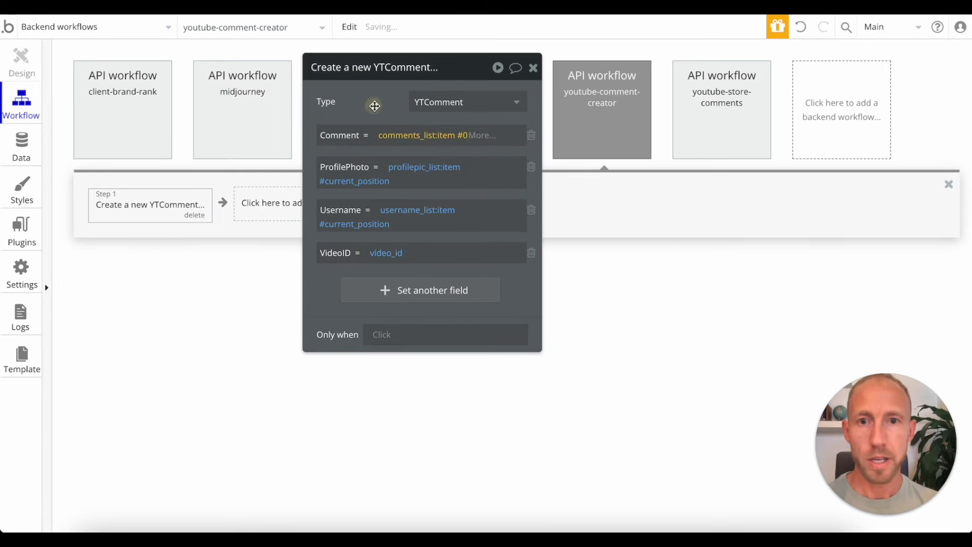
click(463, 135)
click(467, 135)
text(1)
click(398, 113)
click(462, 135)
text(2)
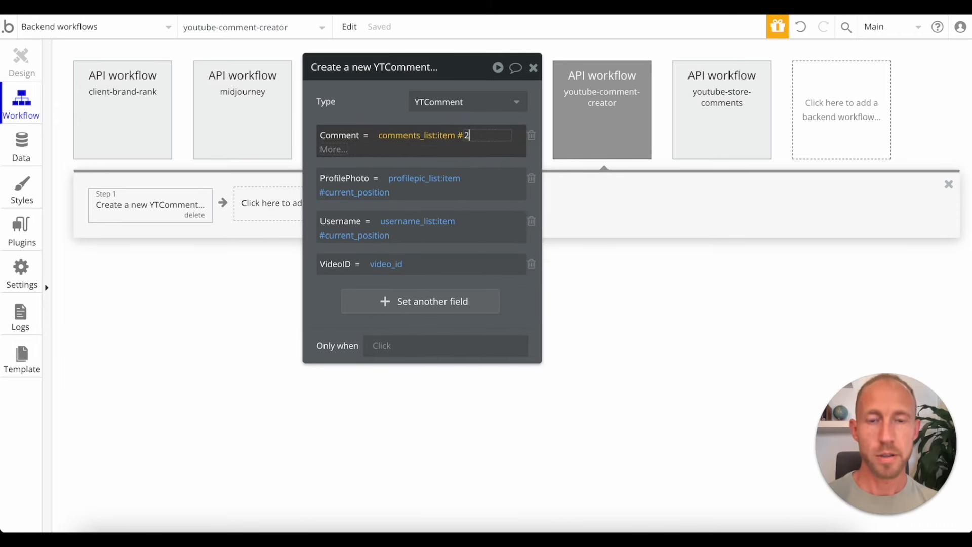
click(359, 110)
click(462, 135)
text(3)
click(362, 102)
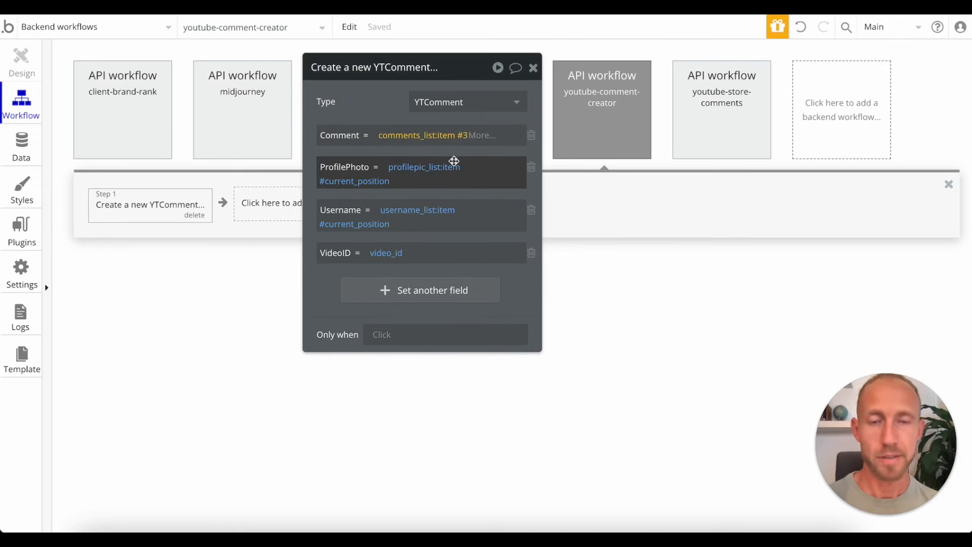
click(465, 134)
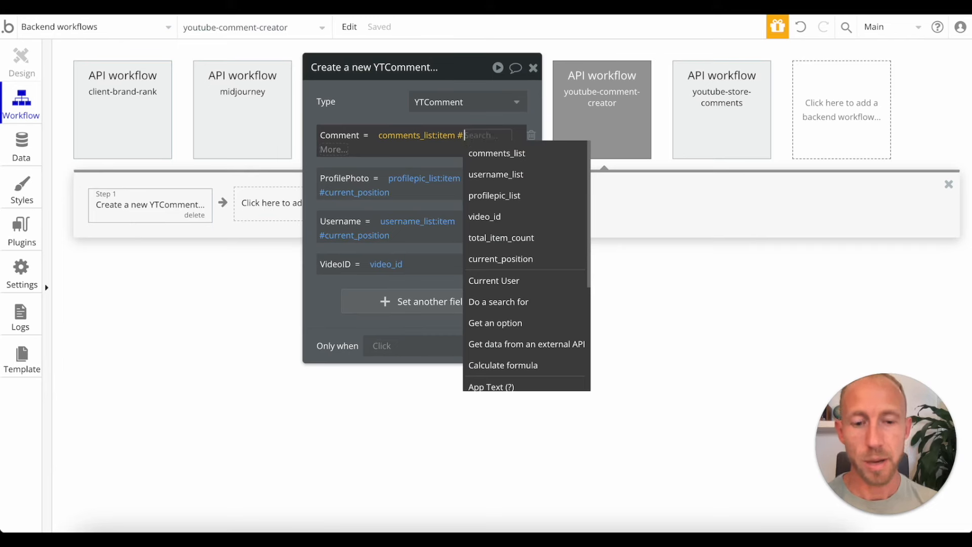
click(521, 261)
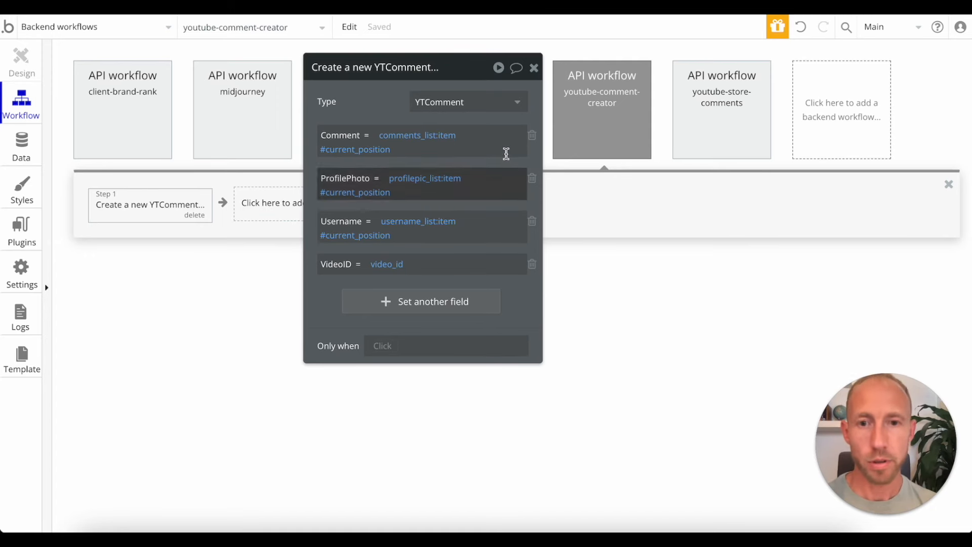
Make the new YTComment action run only when comments_list:item #current_position is not empty, reusing the Comment field's expression
drag(453, 78, 508, 78)
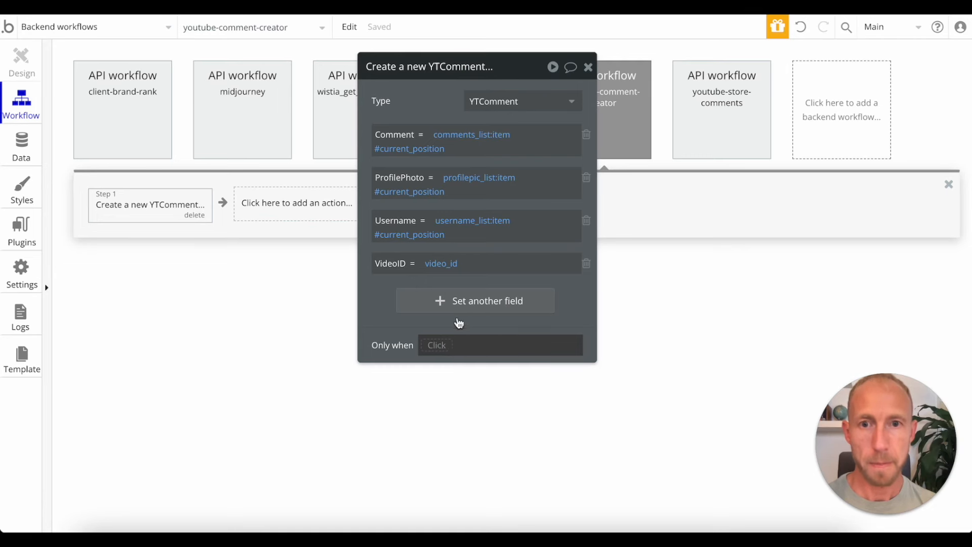
right_click(473, 137)
click(566, 97)
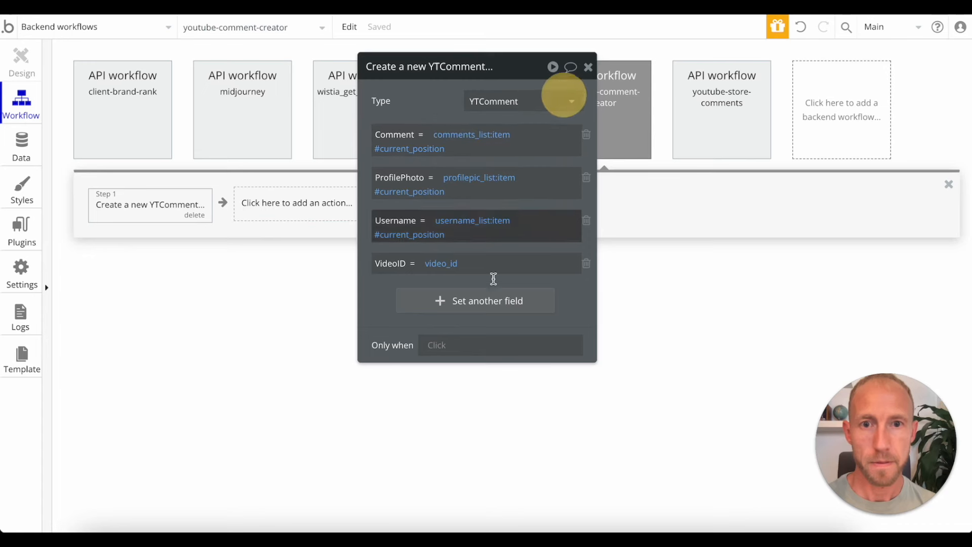
right_click(437, 348)
click(525, 330)
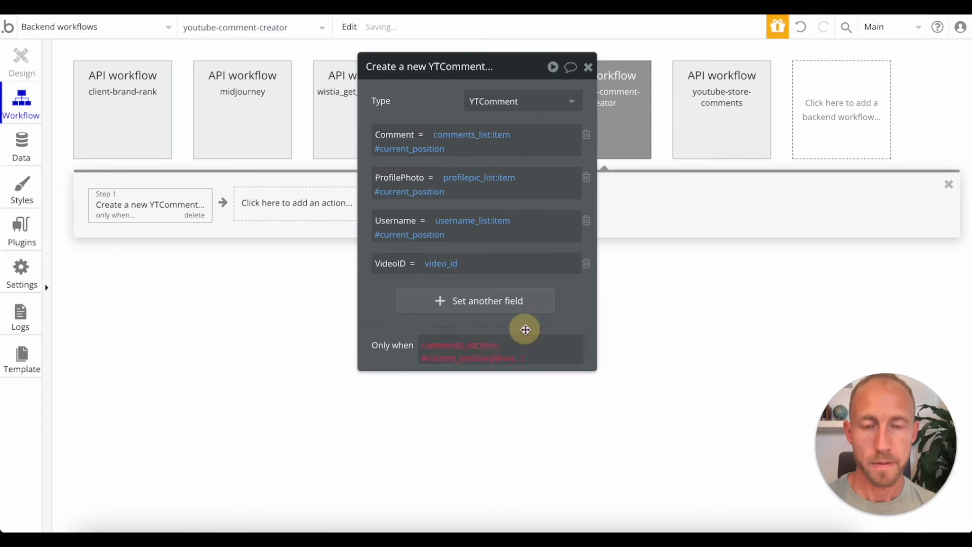
click(512, 358)
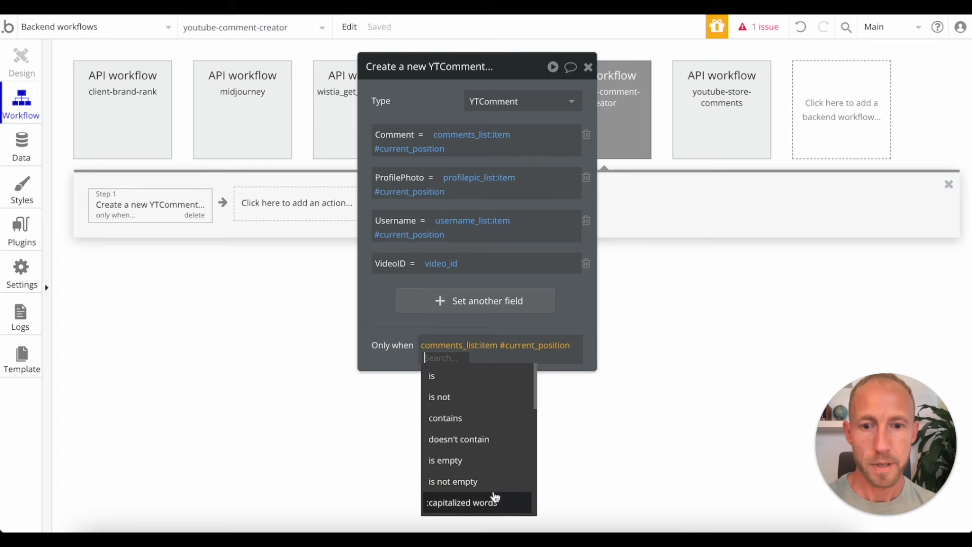
click(494, 483)
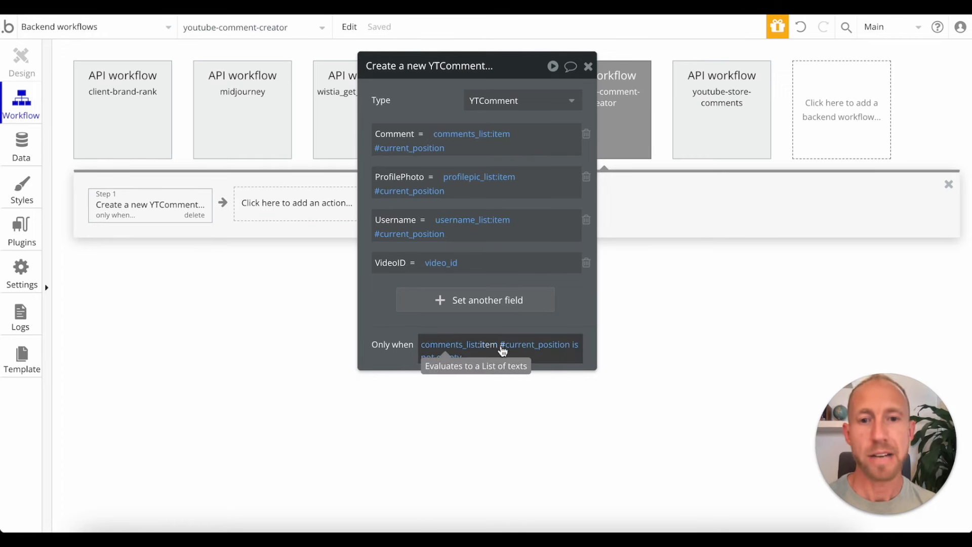
drag(524, 64, 610, 99)
Add a Schedule API Workflow action for youtube-comment-creator after the YTComment creation, with Current date/time as its scheduled date
click(335, 204)
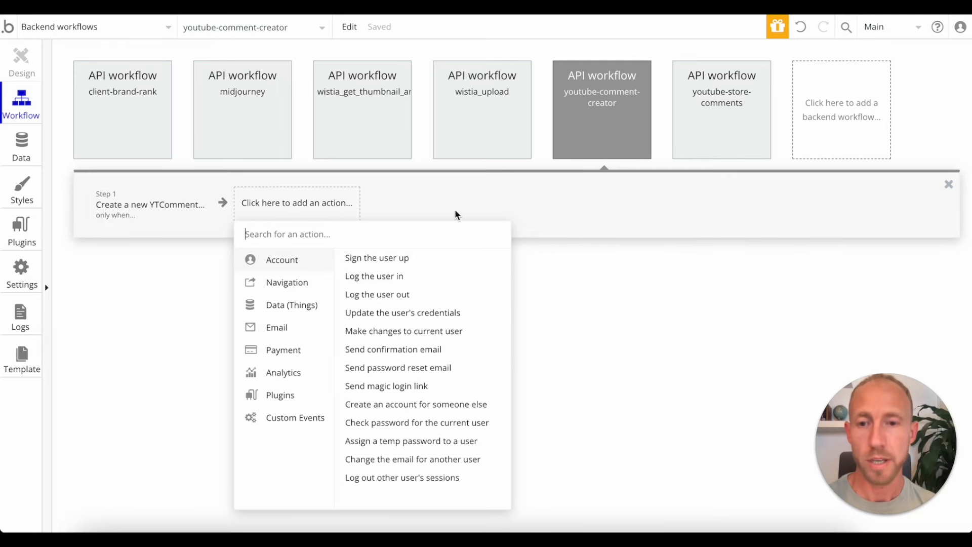
click(316, 402)
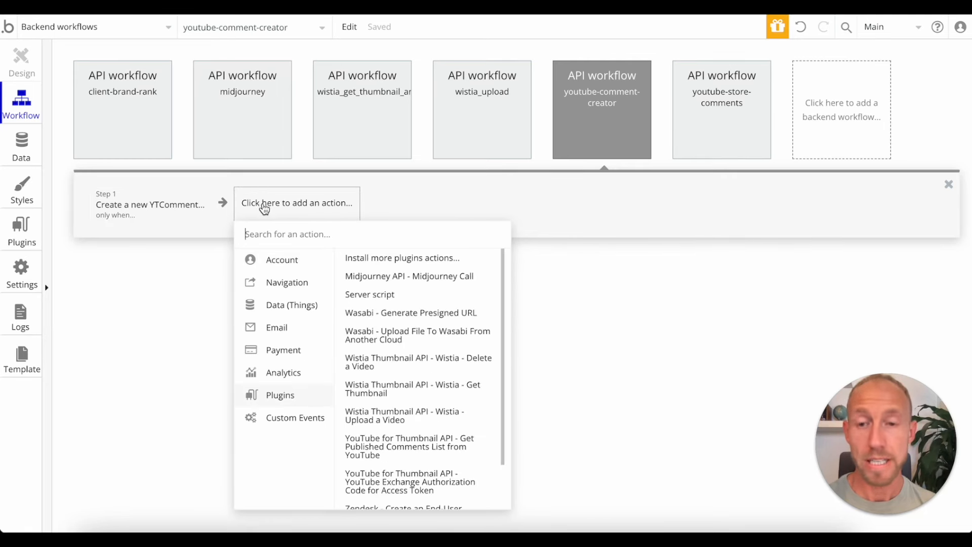
click(300, 355)
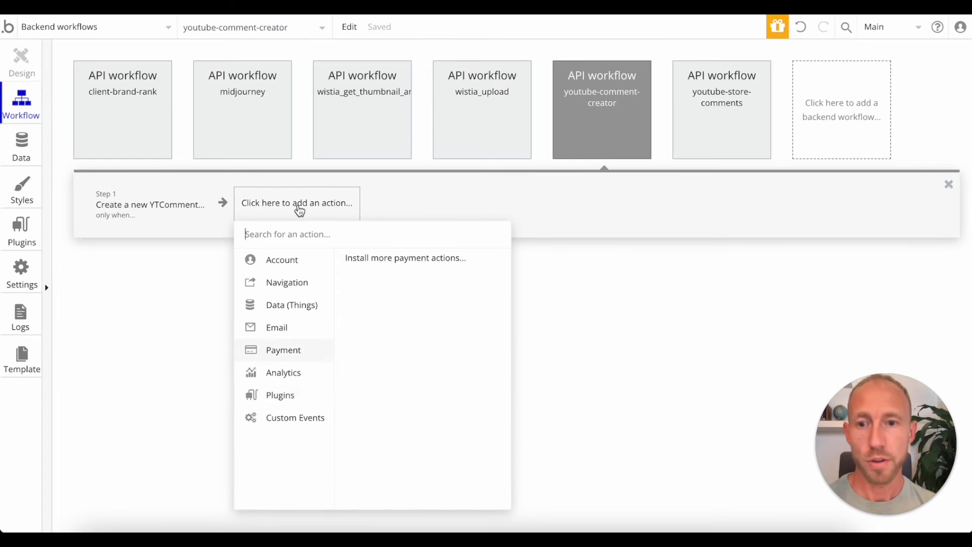
text(sch)
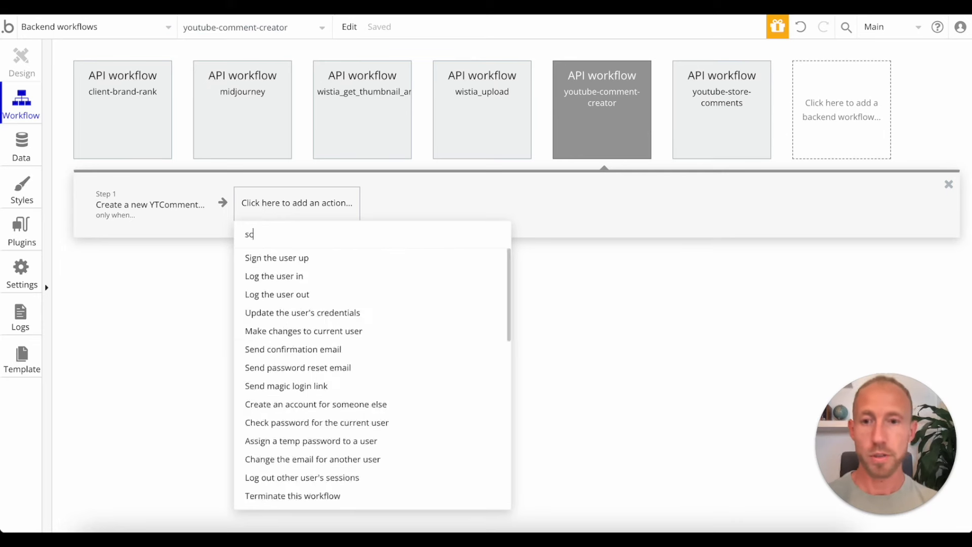
click(353, 262)
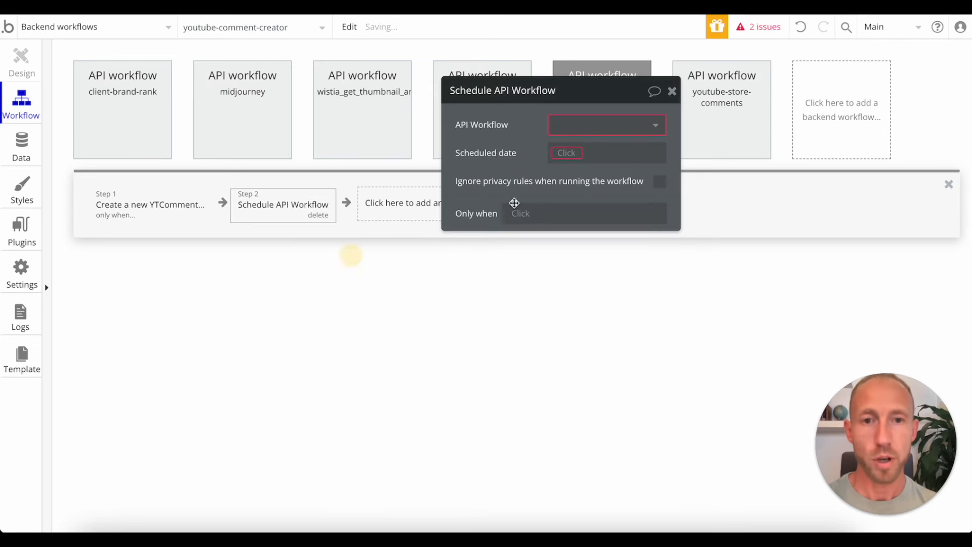
click(590, 126)
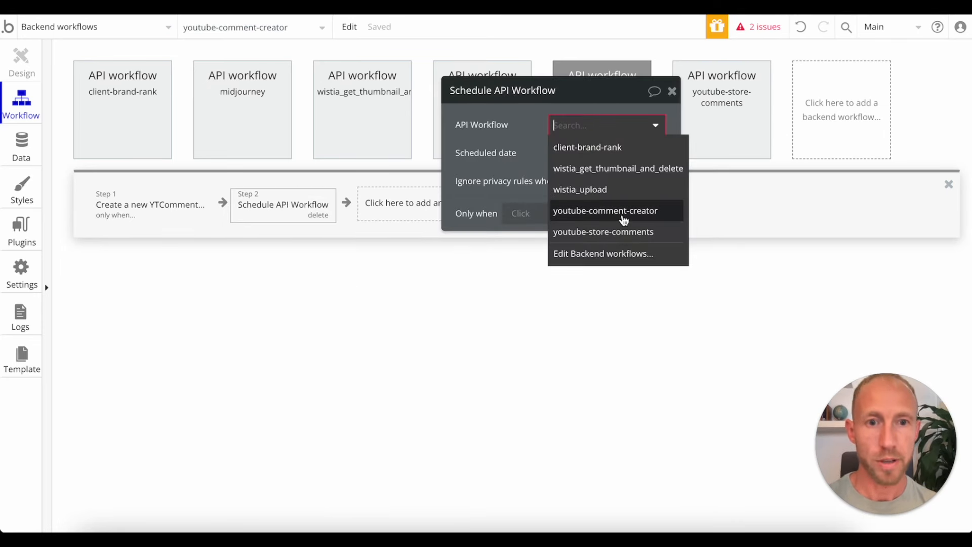
click(622, 211)
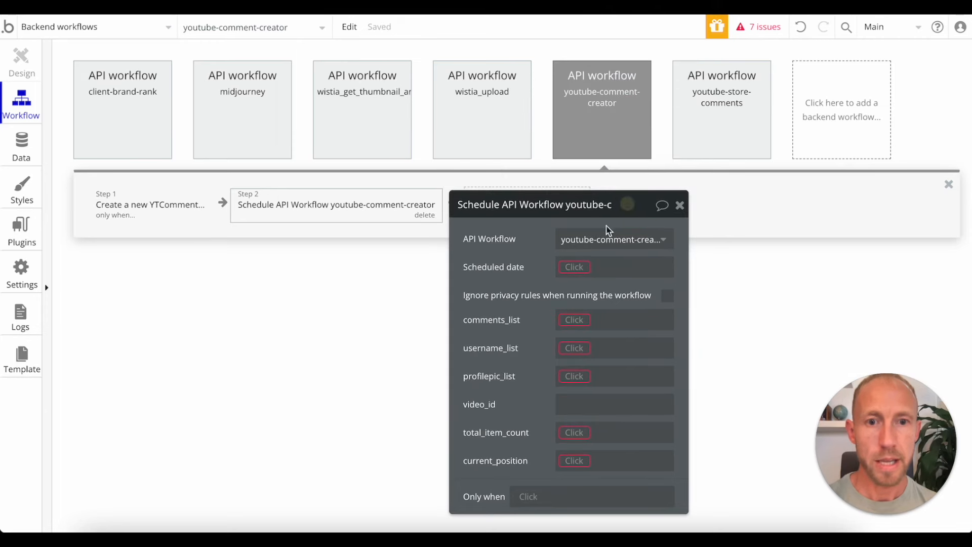
click(581, 266)
text(cur)
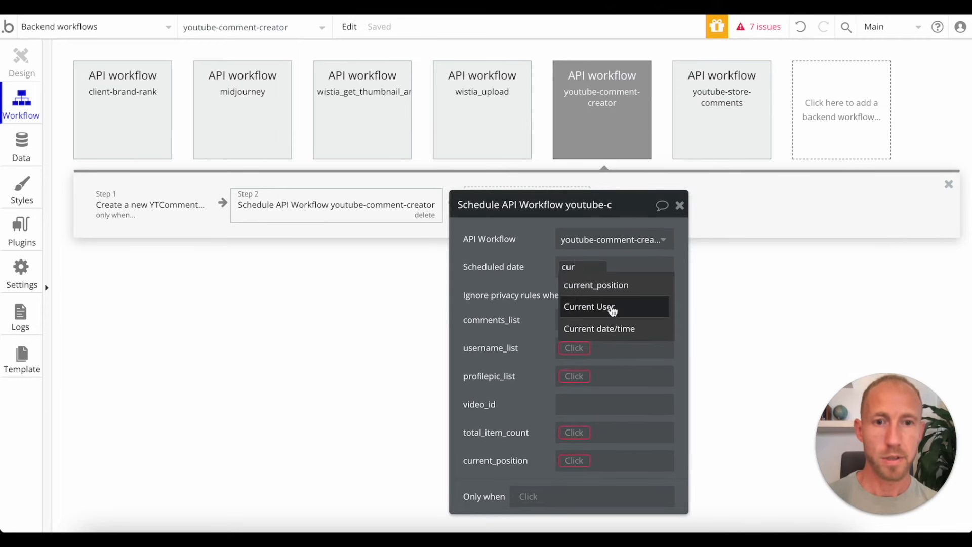
click(610, 328)
Pass comments_list, username_list and profilepic_list into the matching list parameters of the scheduled workflow
click(577, 319)
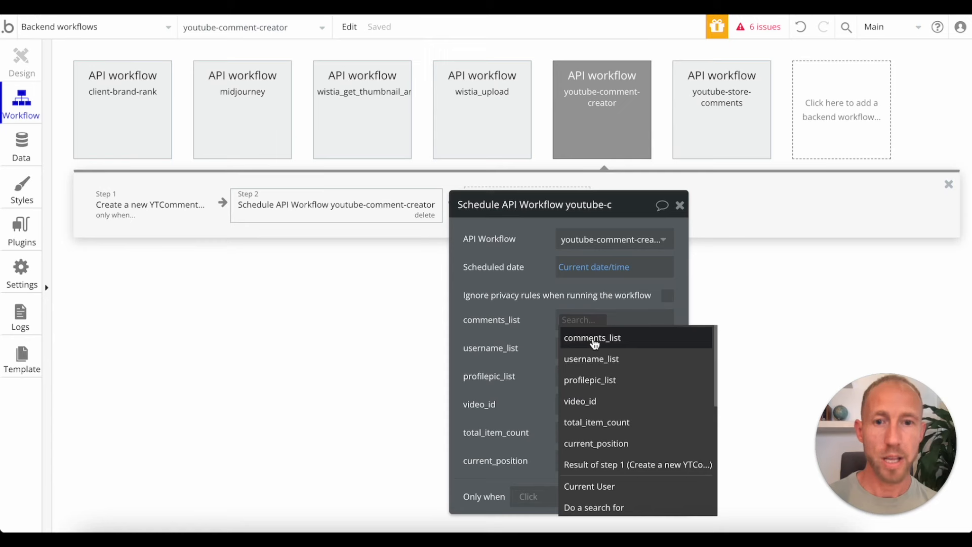
click(588, 337)
click(587, 346)
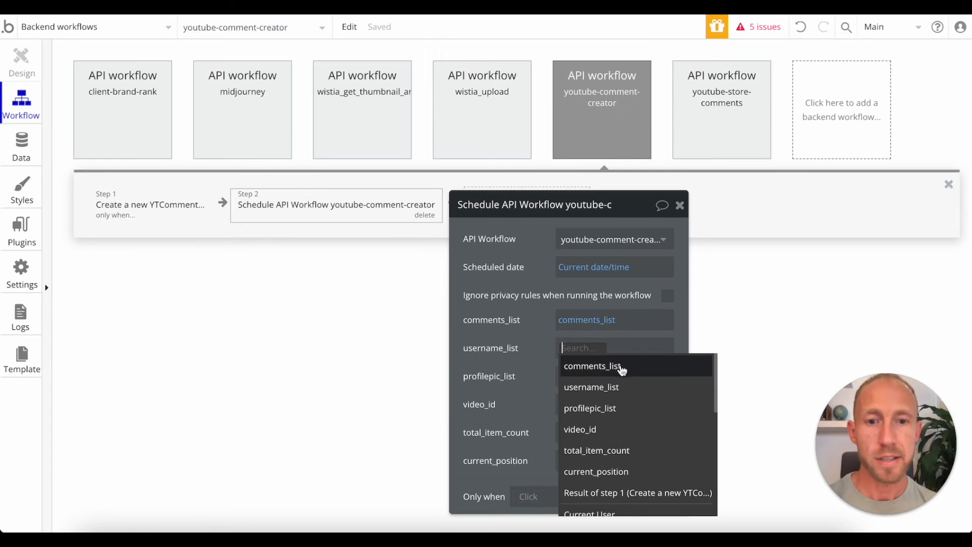
click(591, 387)
click(577, 375)
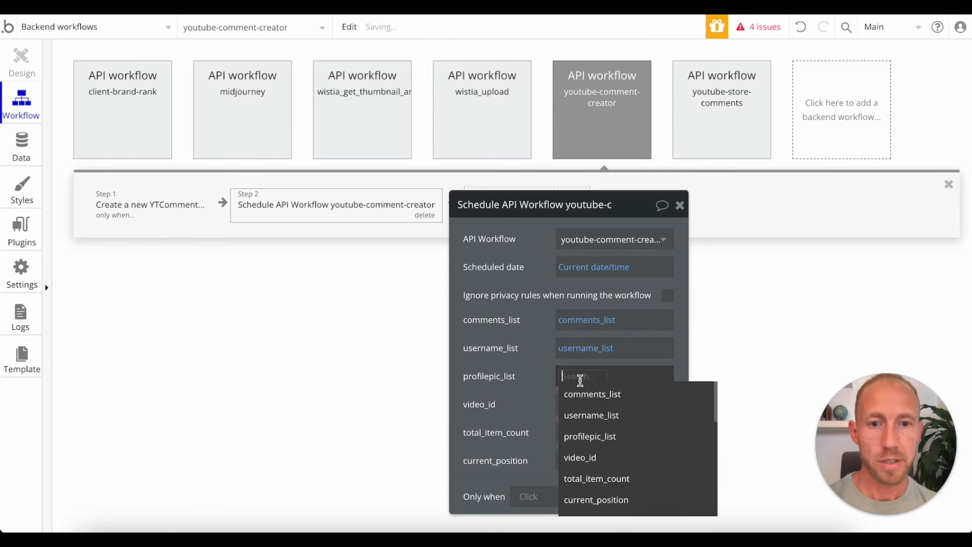
click(602, 437)
Set the scheduled workflow's video_id and total_item_count parameters to the incoming video_id and total_item_count values
click(586, 404)
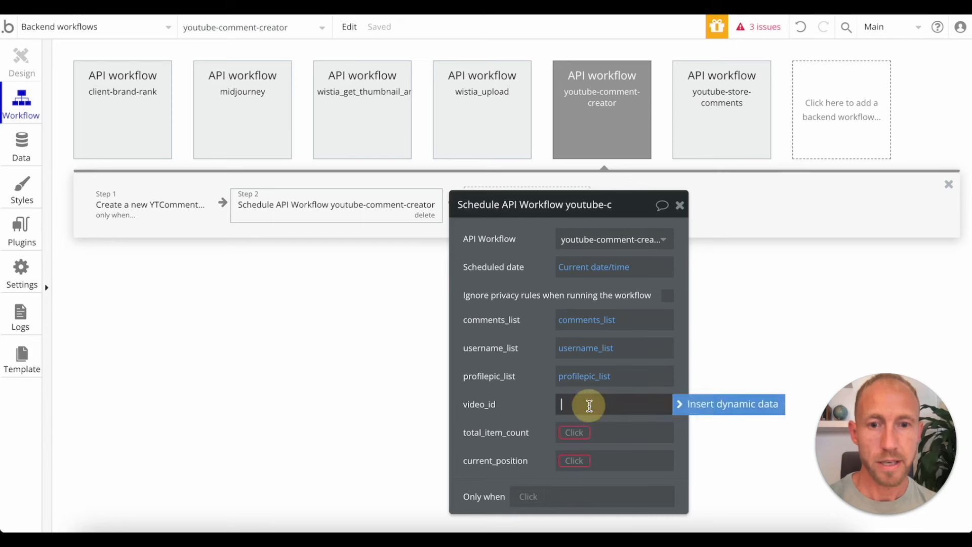
click(704, 411)
click(616, 505)
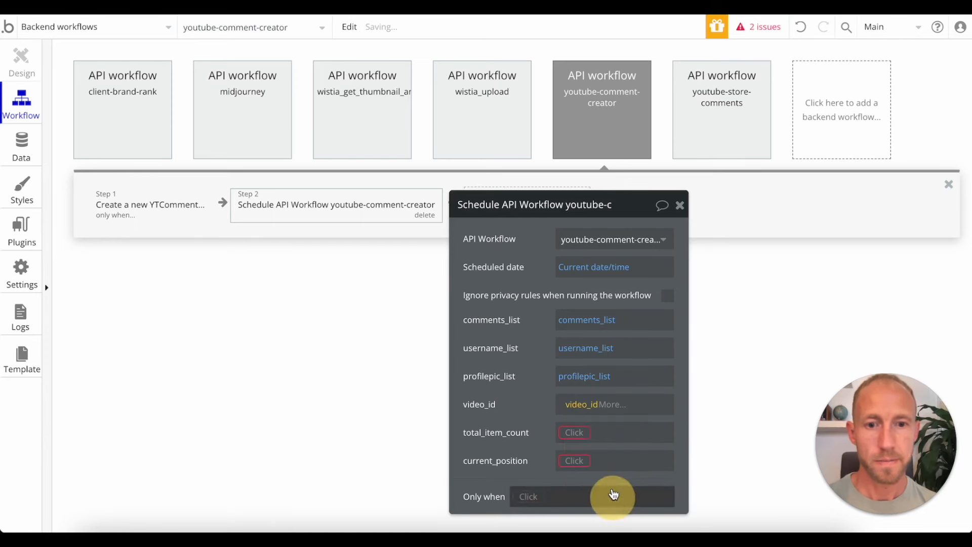
click(574, 433)
scroll(609, 482, down, 1)
click(605, 489)
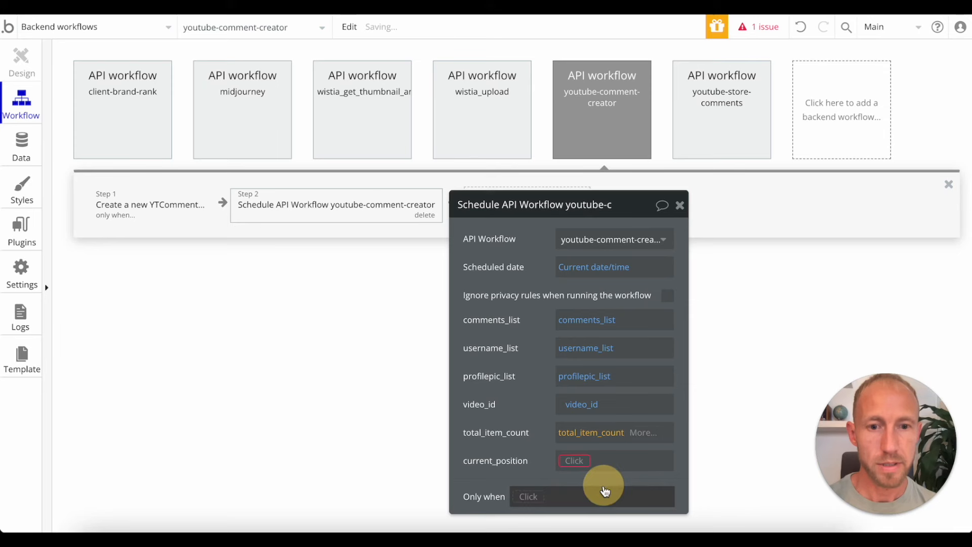
Set the scheduled workflow's current_position parameter to current_position + 1
drag(635, 204, 706, 137)
click(646, 381)
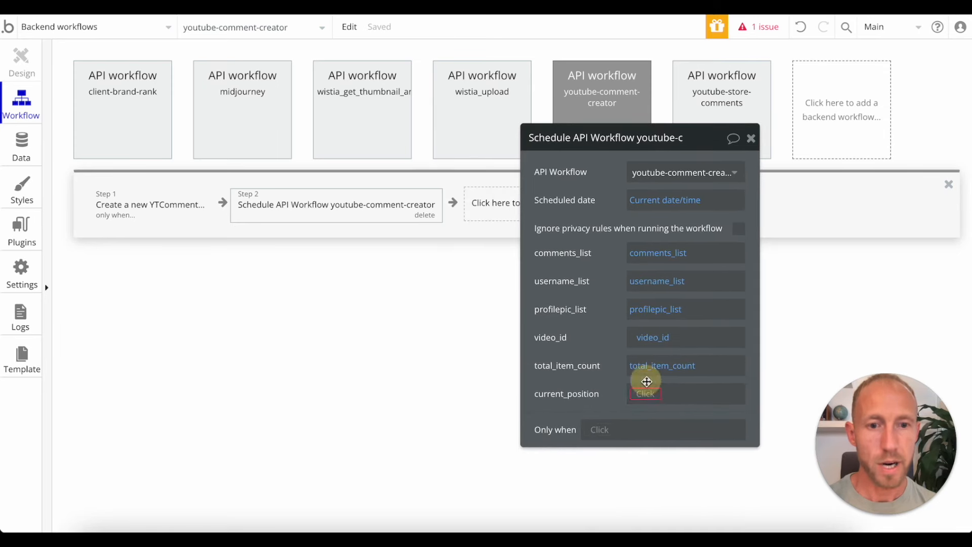
click(646, 395)
scroll(676, 501, down, 1)
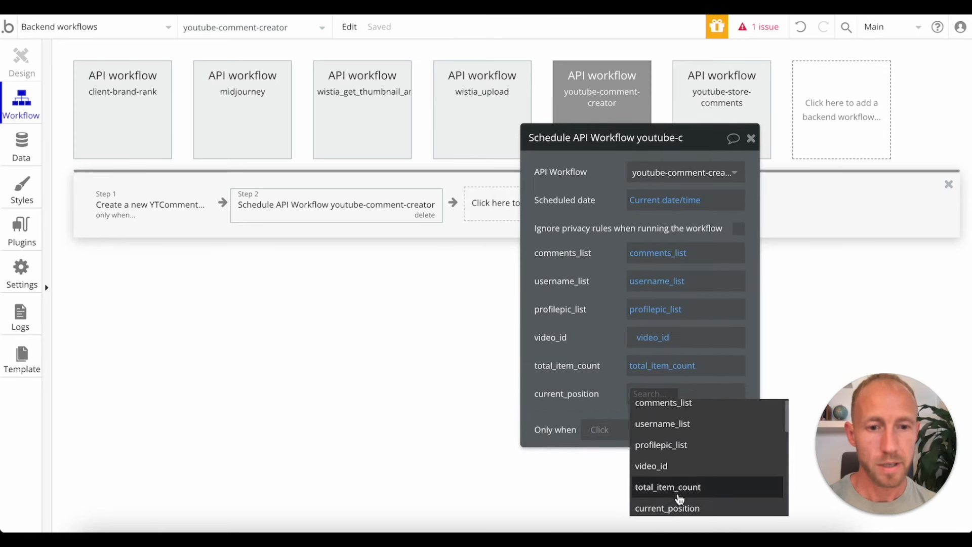
click(678, 508)
click(710, 400)
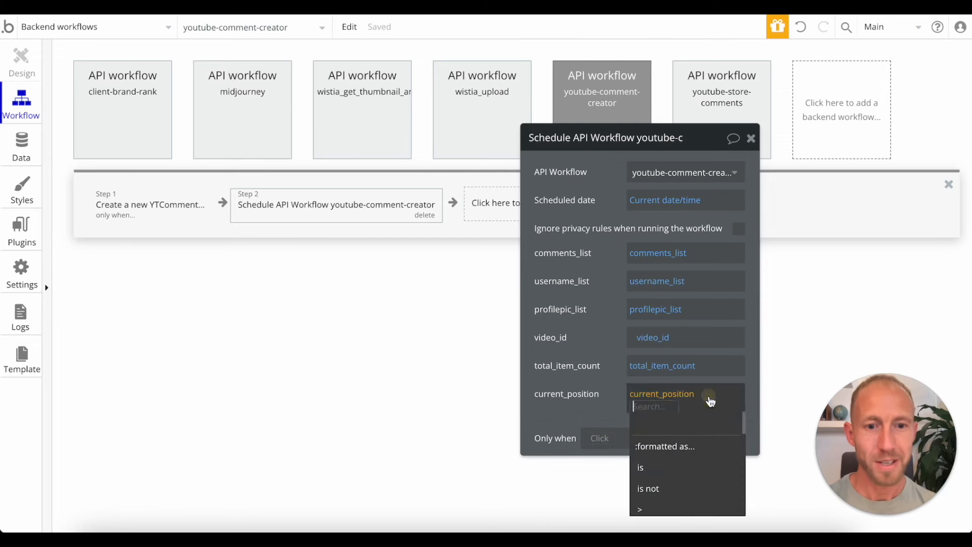
scroll(679, 471, down, 4)
click(652, 464)
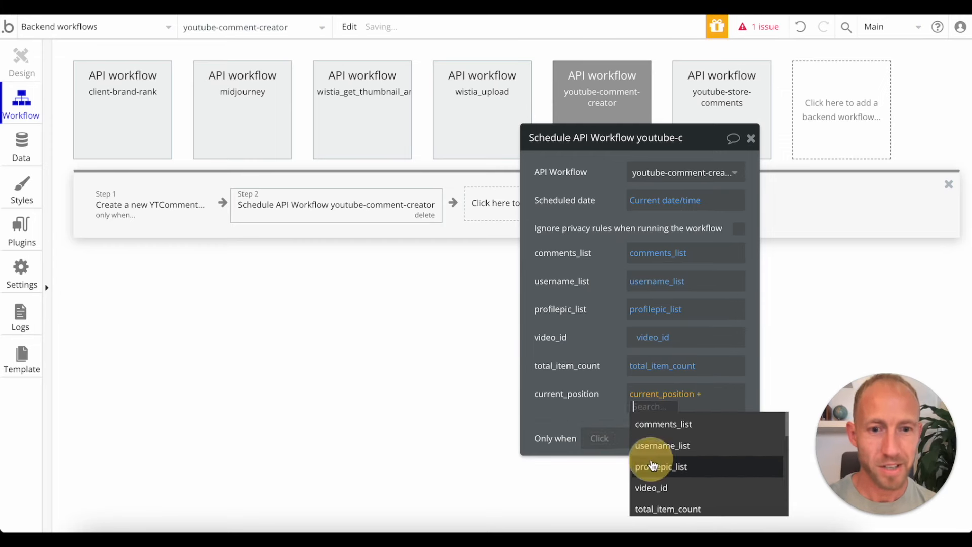
text(1)
click(609, 402)
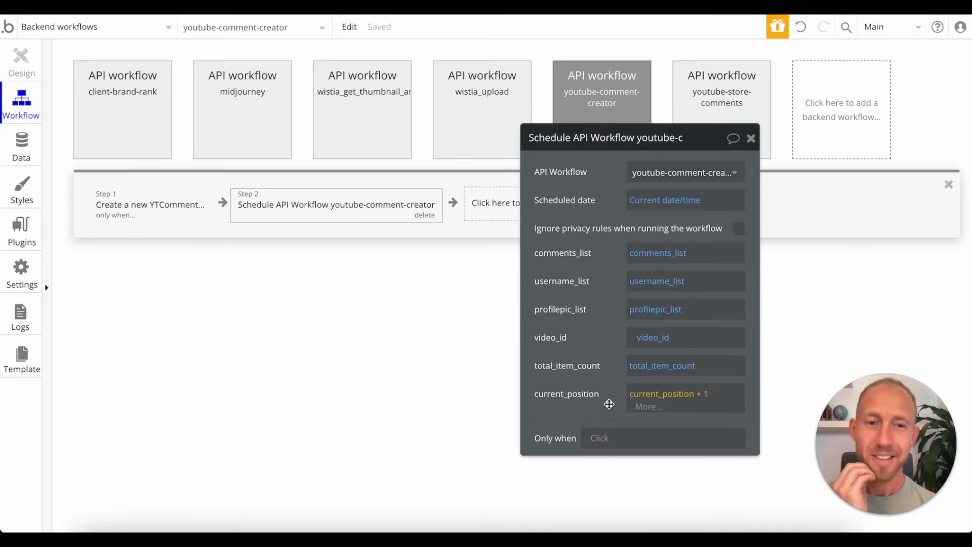
Restrict the Schedule API Workflow action to run only when current_position < total_item_count
drag(705, 136, 716, 74)
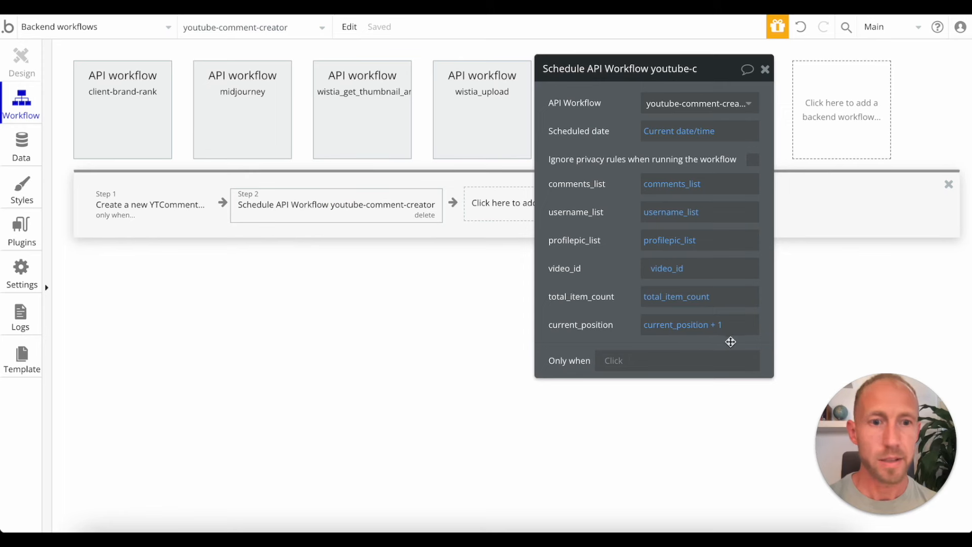
click(612, 368)
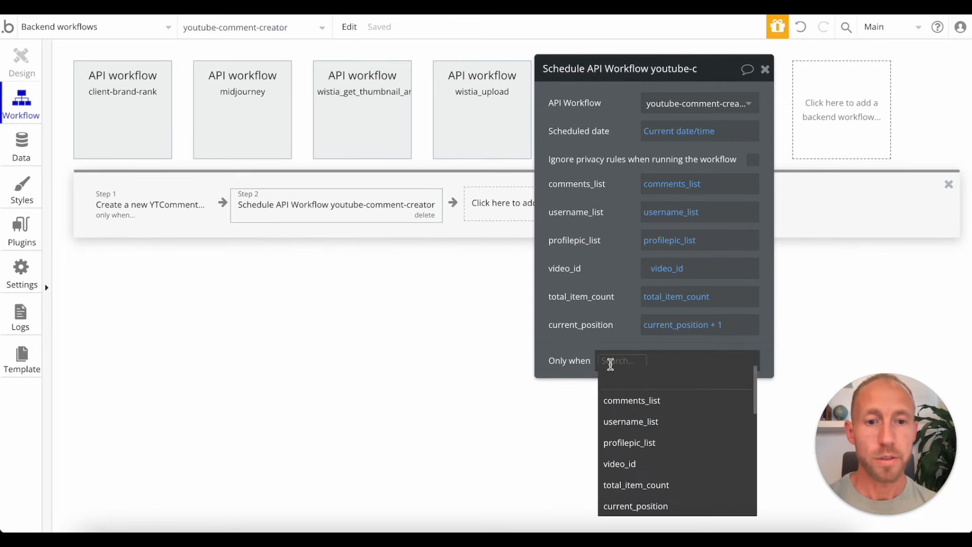
click(645, 506)
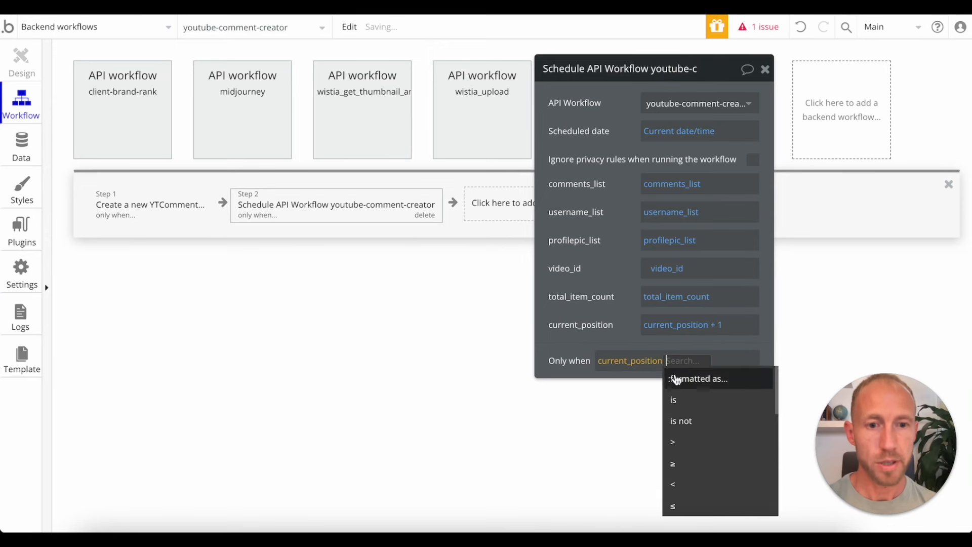
click(689, 486)
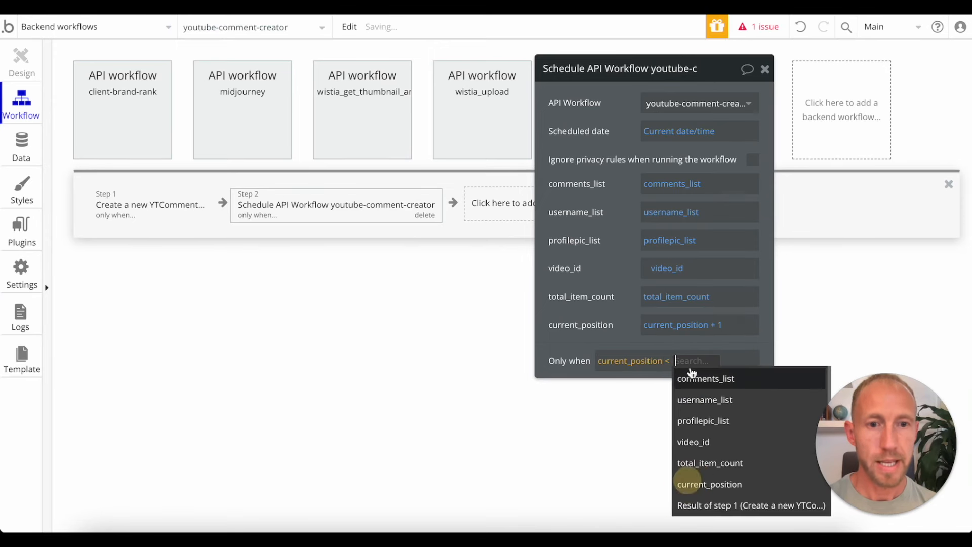
click(709, 460)
click(619, 332)
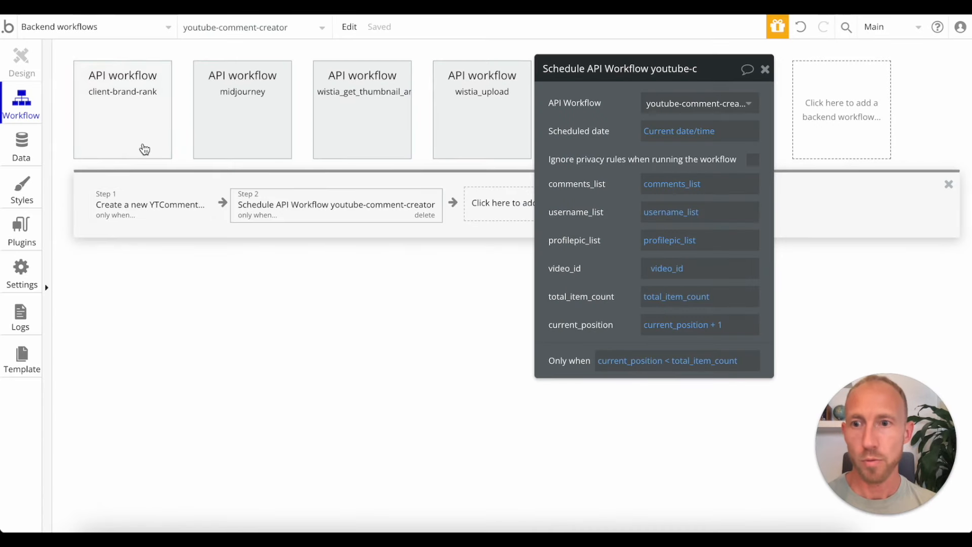
Review the settings of both workflow actions and compare them with the for-loop flowchart
click(131, 200)
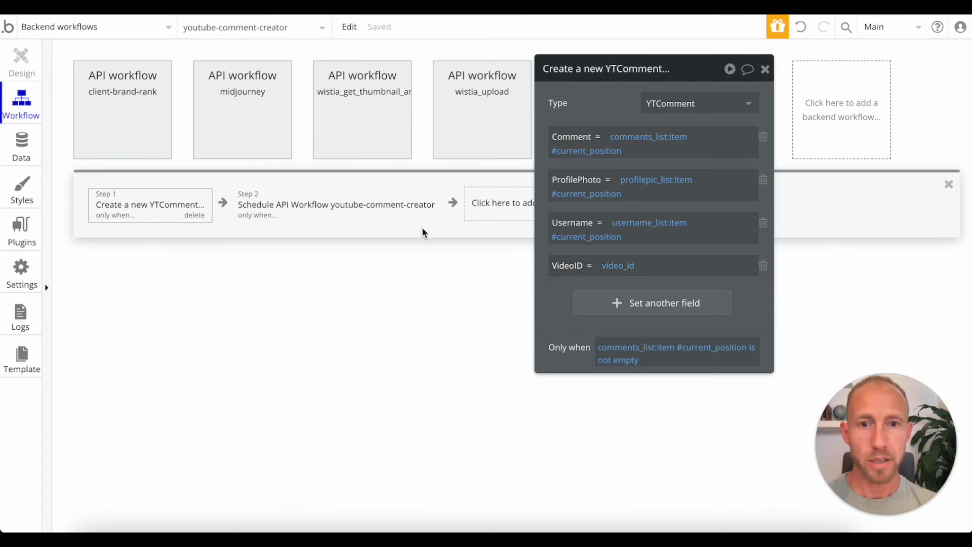
click(369, 202)
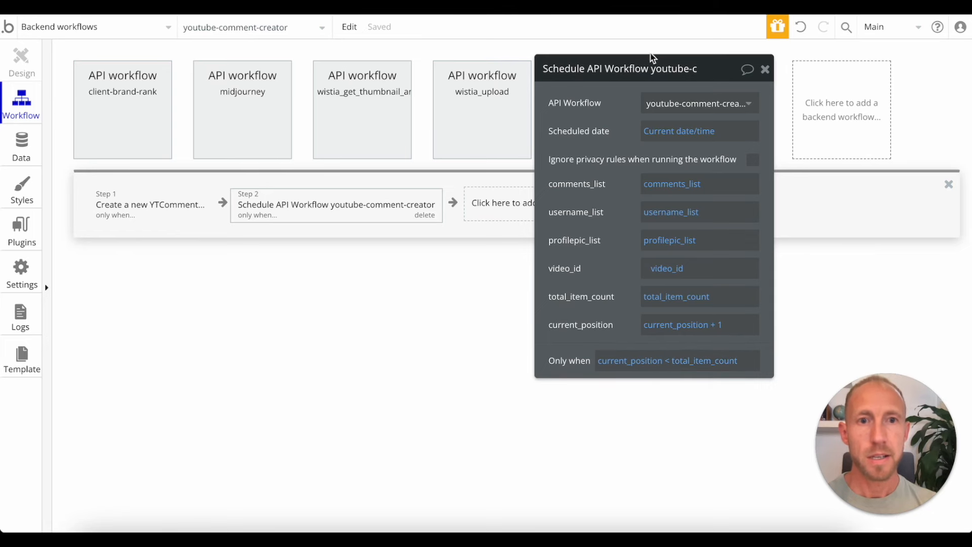
drag(652, 57, 814, 45)
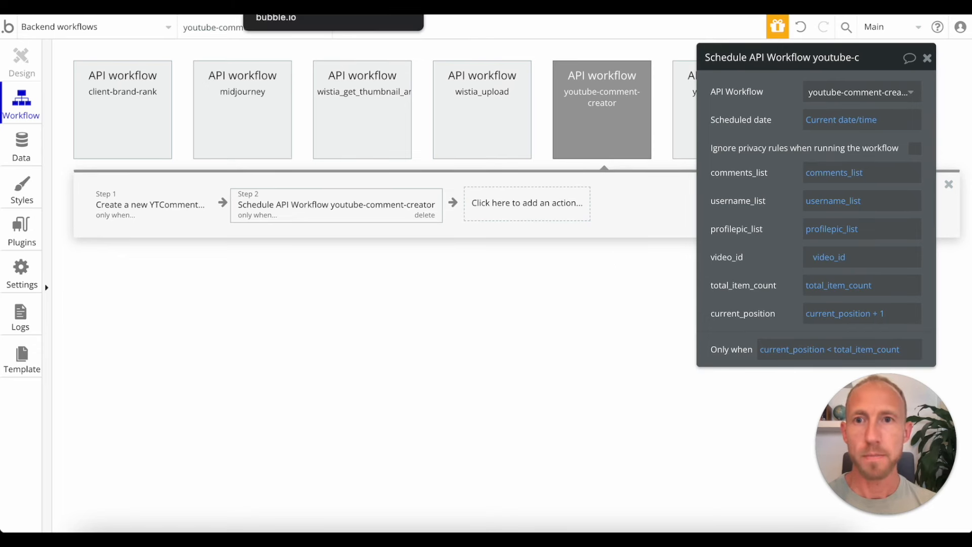
click(303, 6)
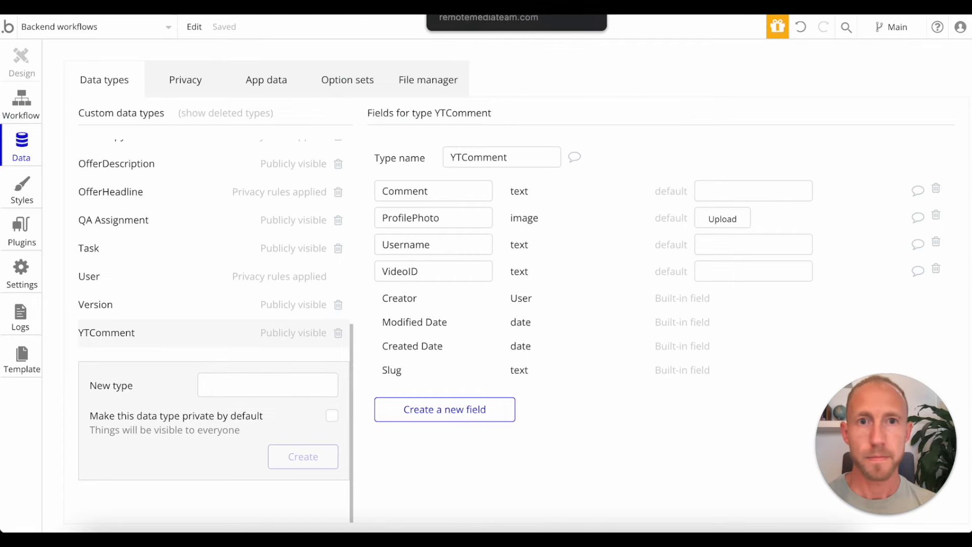
click(466, 6)
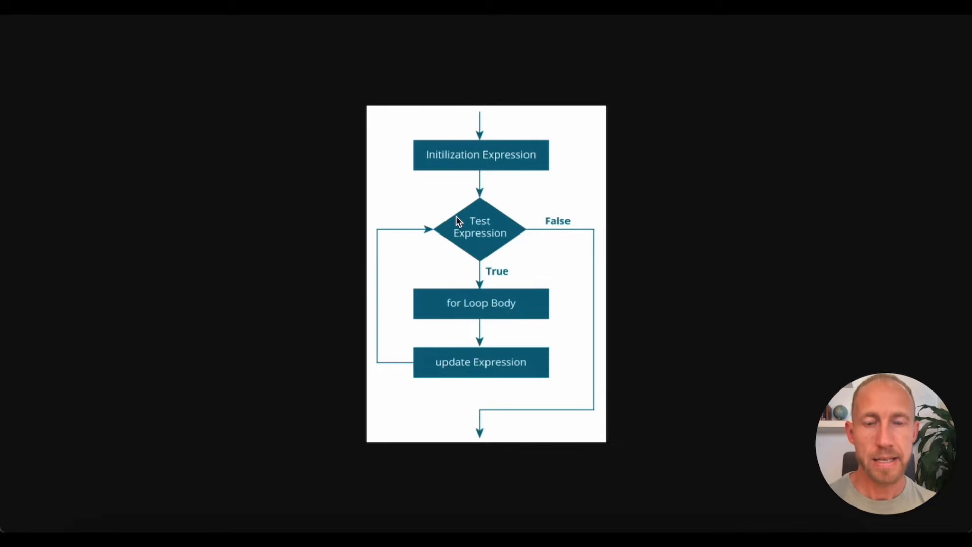
click(217, 6)
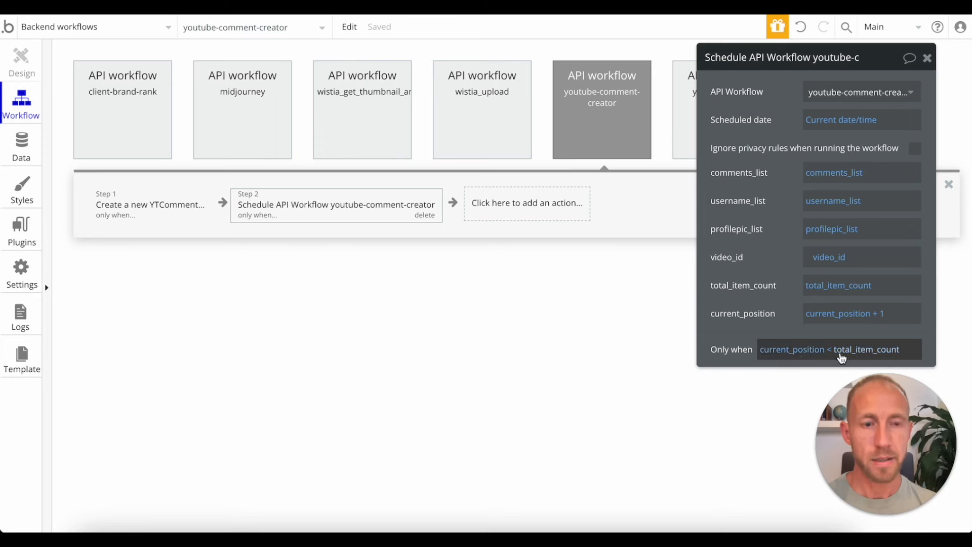
Open the Create a new YTComment action's settings, then switch to the Table test page and reload its latest version
key(ctrl+Tab)
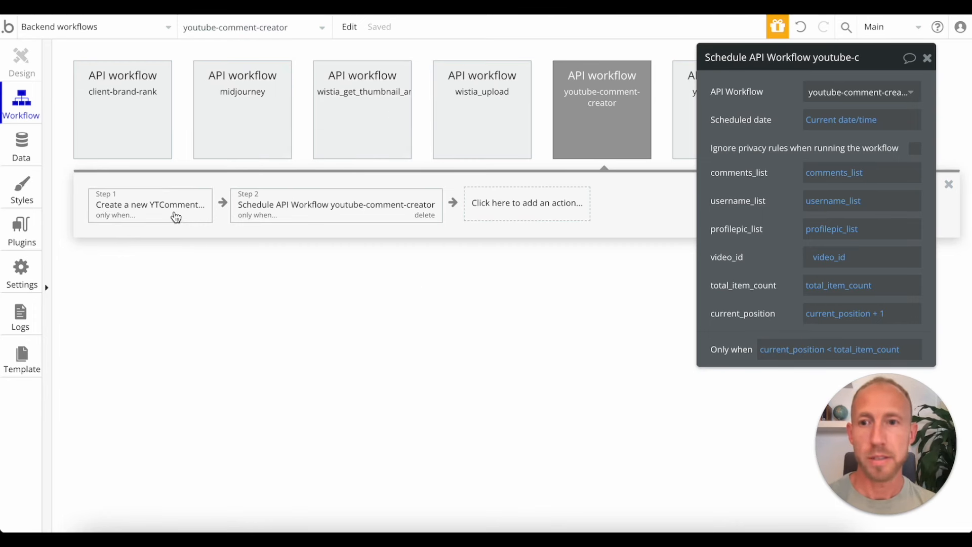
click(155, 207)
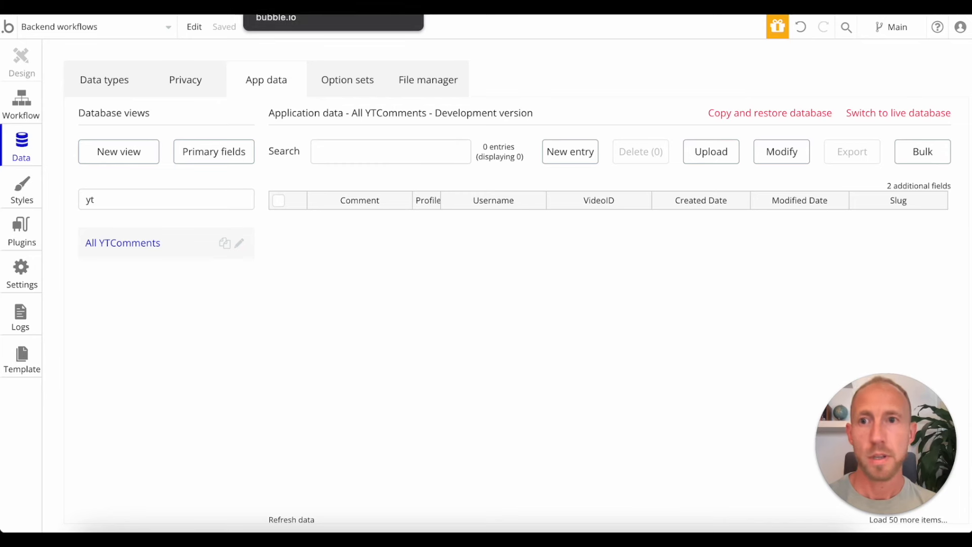
click(486, 5)
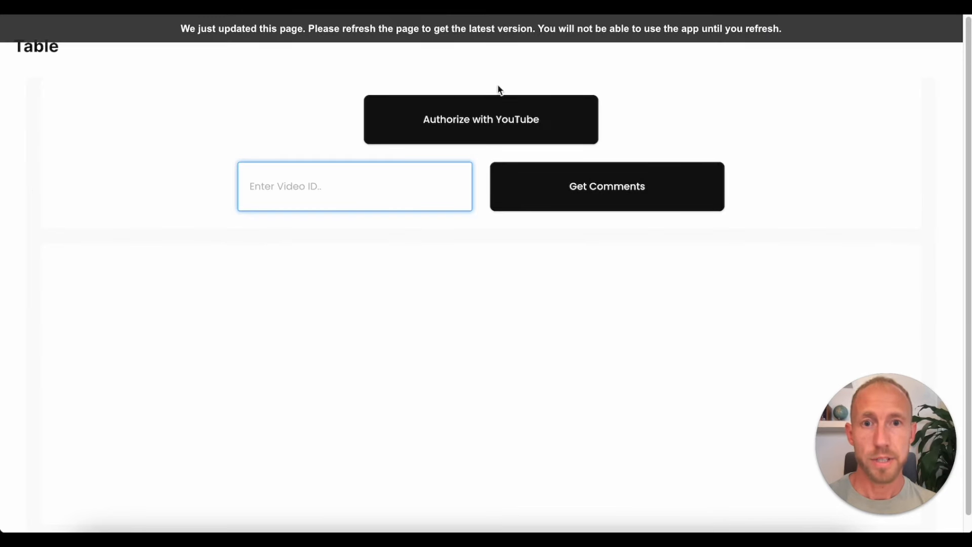
click(546, 28)
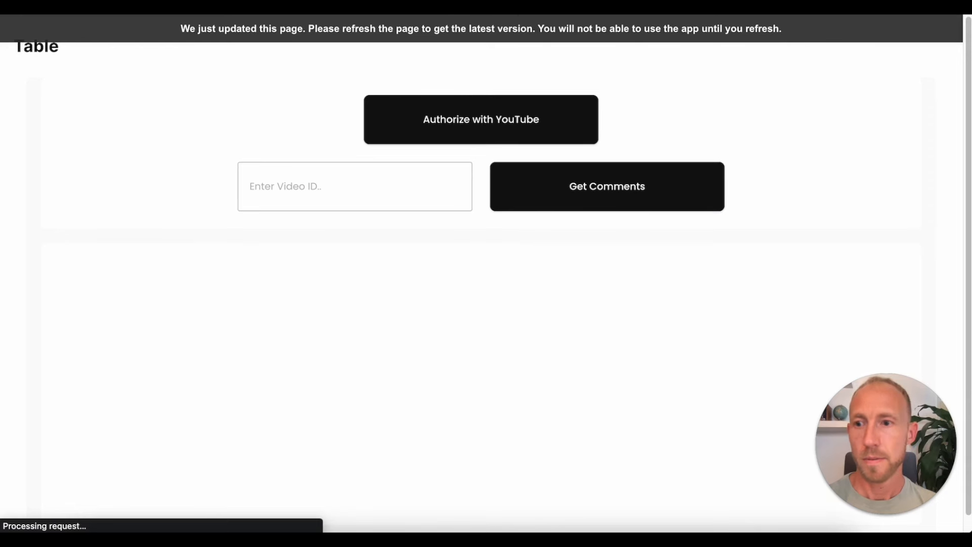
Enter kck4ji97lEs as the video ID and get that video's comments
click(311, 186)
text(kck4ji97lEs)
click(299, 119)
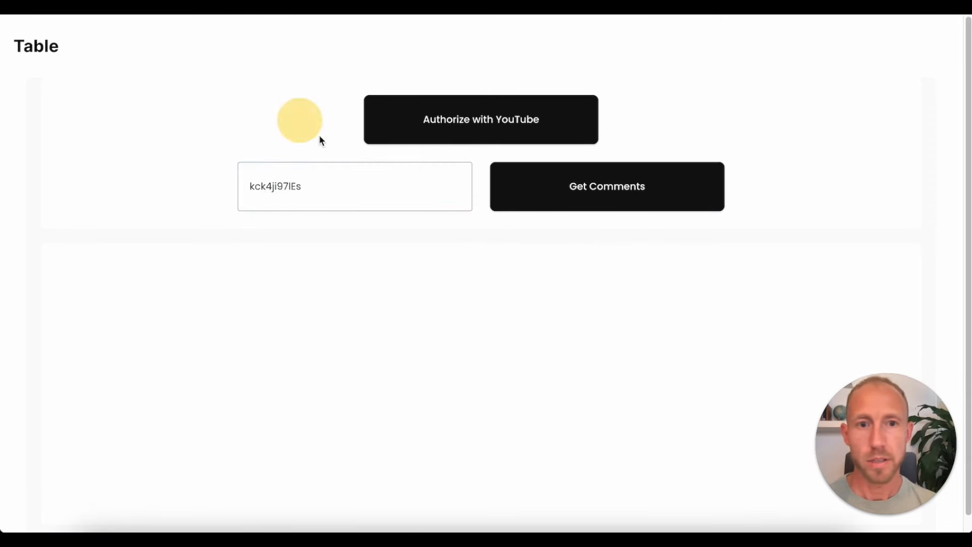
click(564, 183)
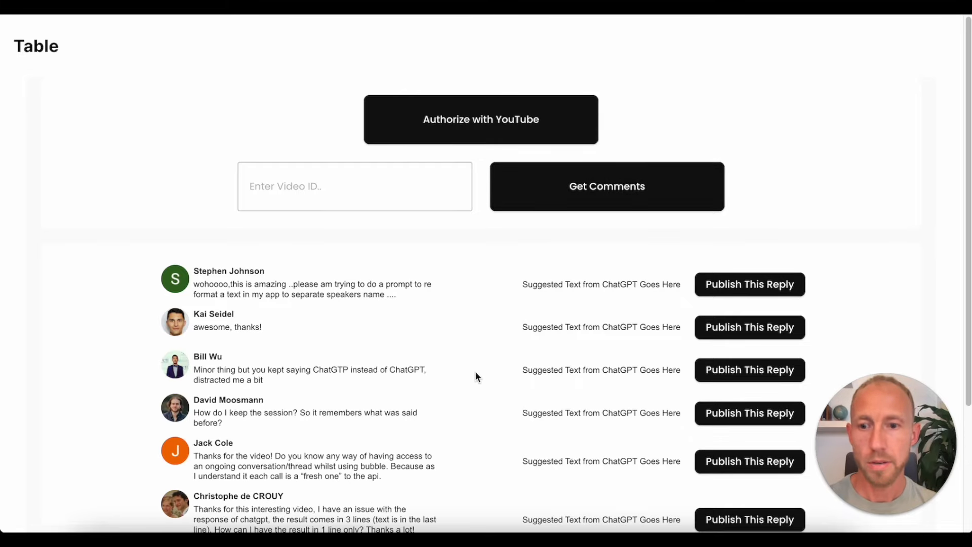
Look through the full list of loaded comments on the Table test page
scroll(476, 377, down, 3)
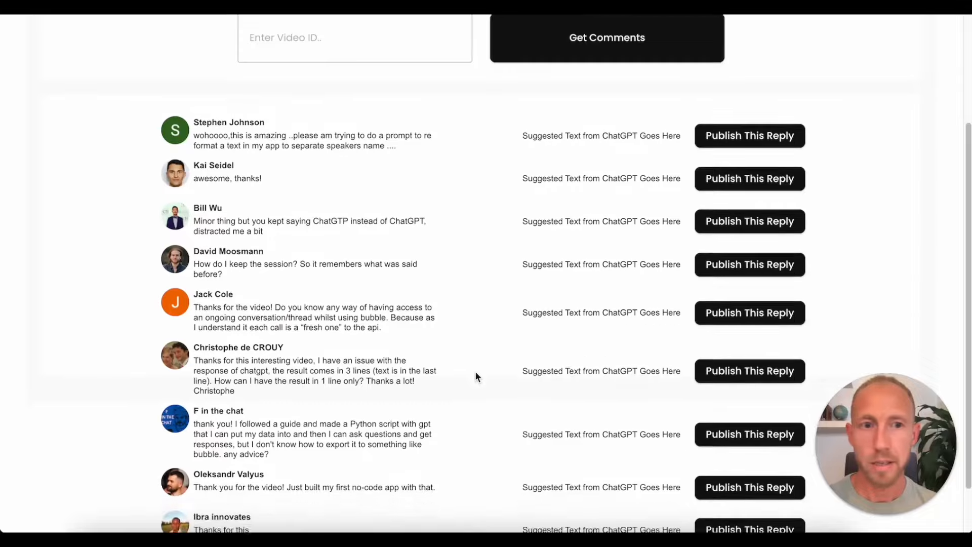
scroll(476, 377, down, 1)
scroll(474, 371, up, 2)
scroll(475, 372, down, 2)
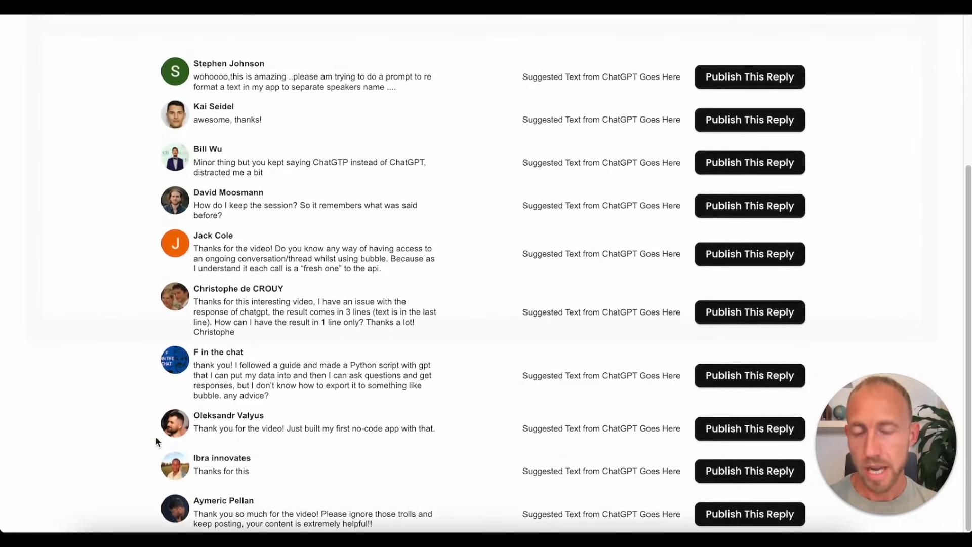
drag(77, 304, 105, 304)
click(111, 307)
scroll(112, 307, down, 1)
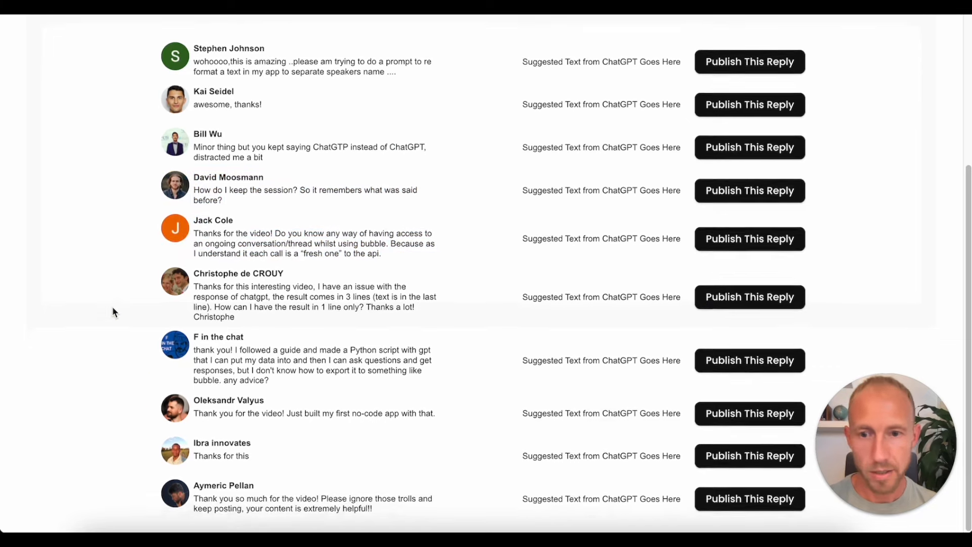
scroll(241, 63, up, 2)
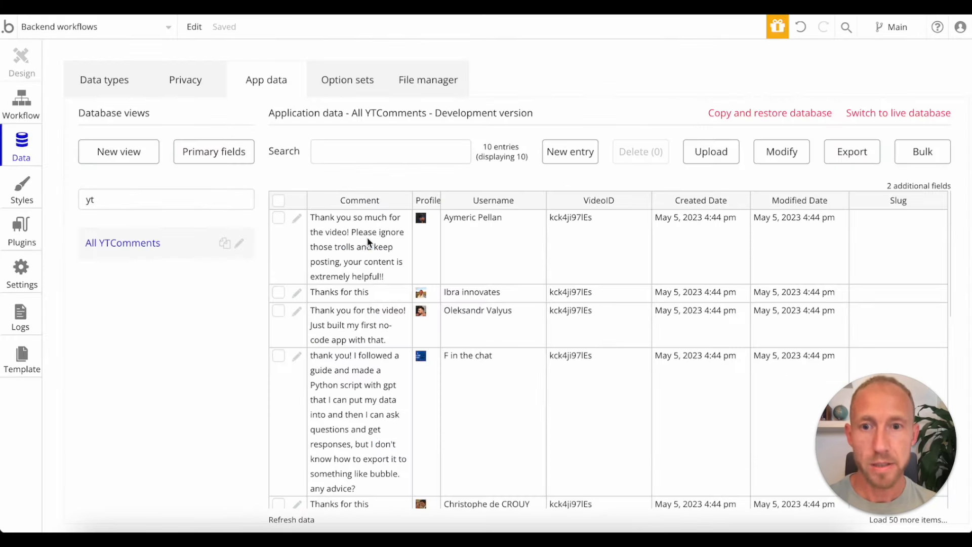
Inspect the All YTComments records in the app data, checking the comments, usernames, video IDs, creation order and entry count
click(367, 239)
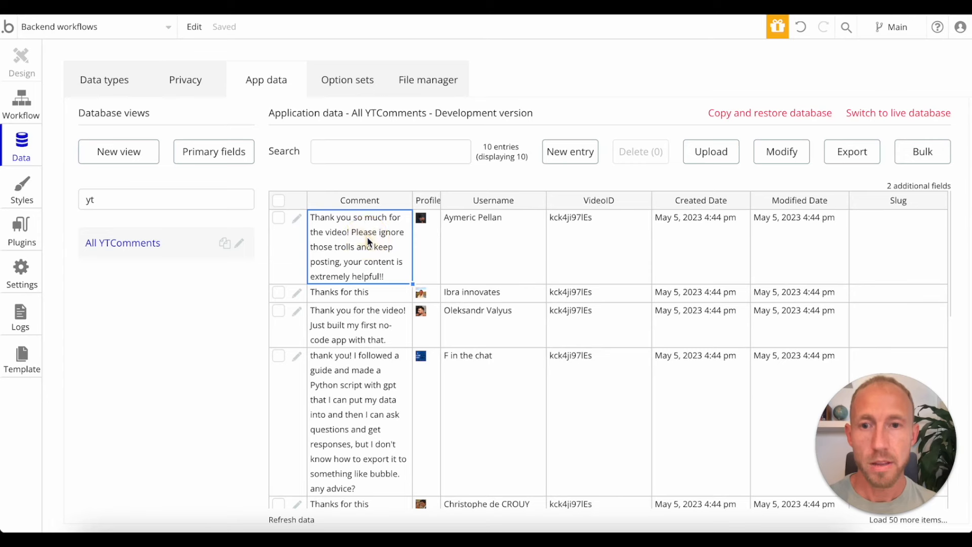
scroll(357, 291, down, 1)
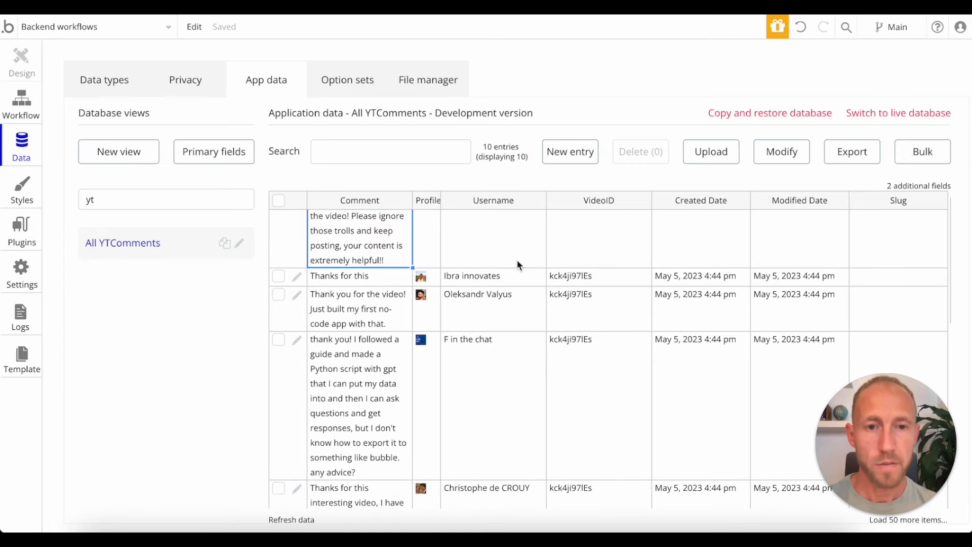
drag(587, 243, 588, 308)
click(400, 258)
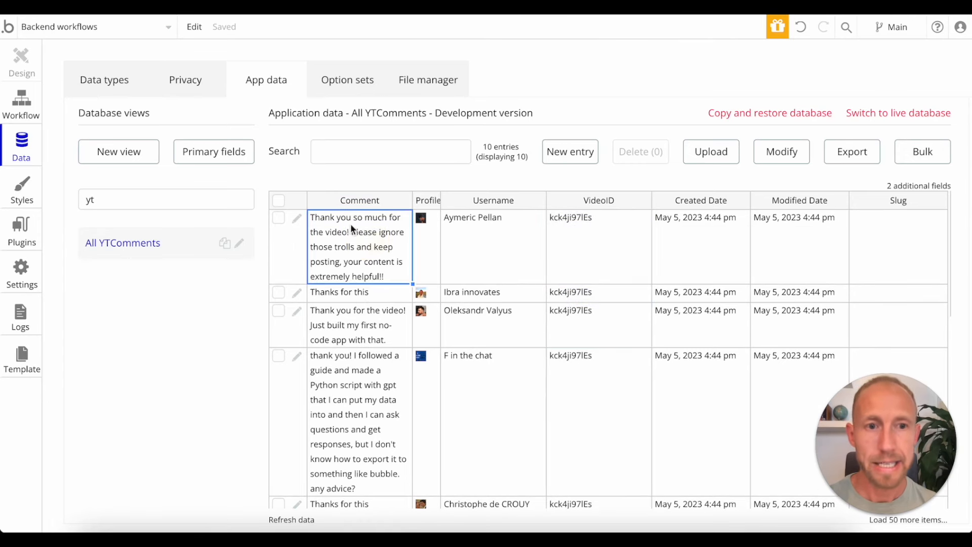
scroll(358, 298, down, 10)
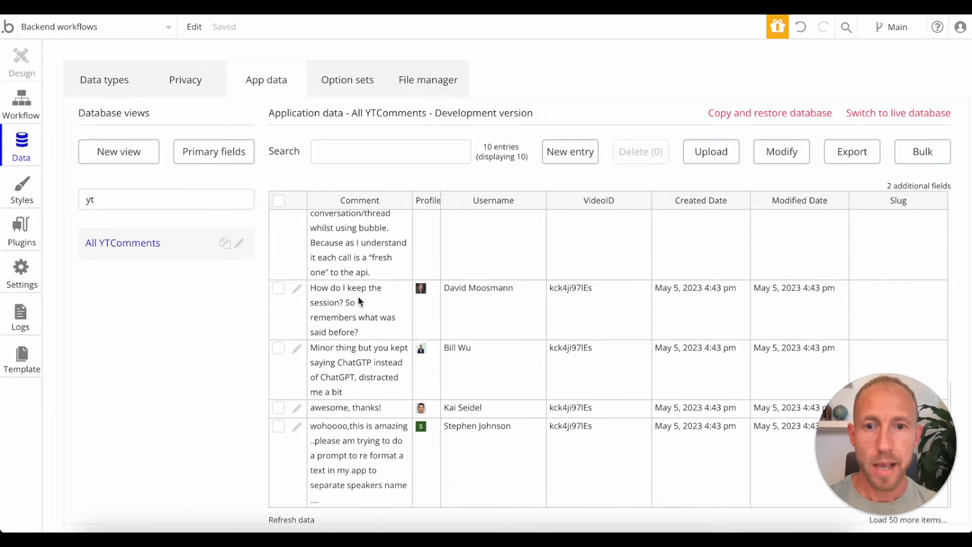
scroll(420, 286, up, 2)
scroll(420, 283, down, 2)
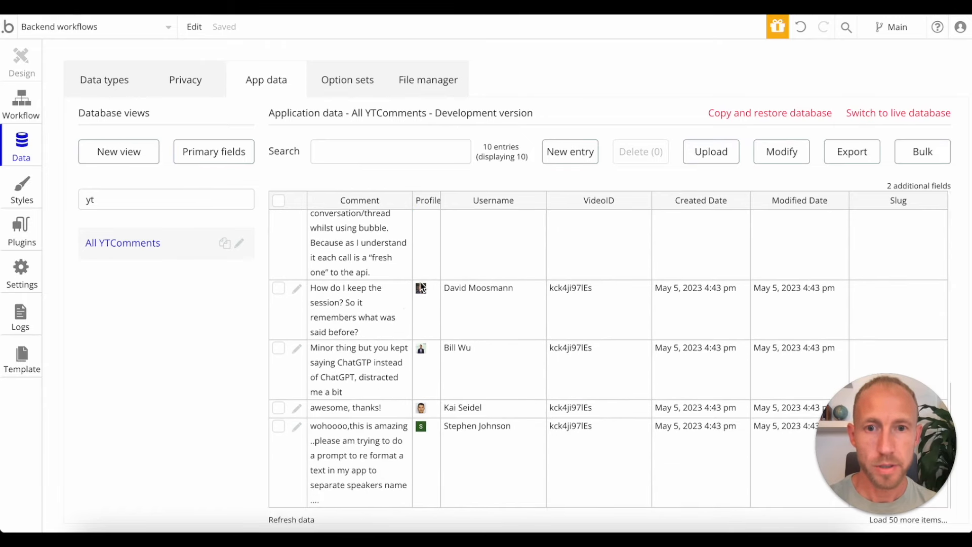
click(499, 466)
click(393, 442)
key(Up)
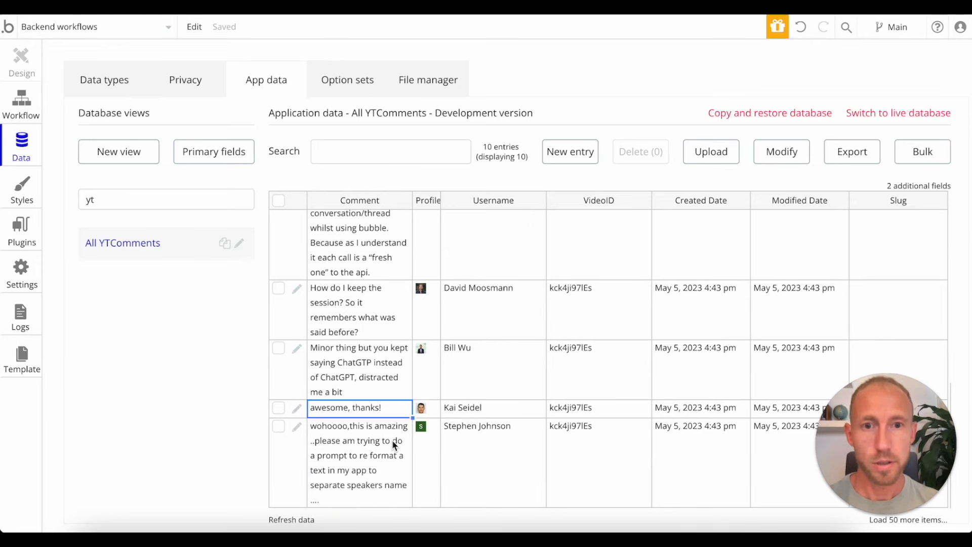
click(495, 147)
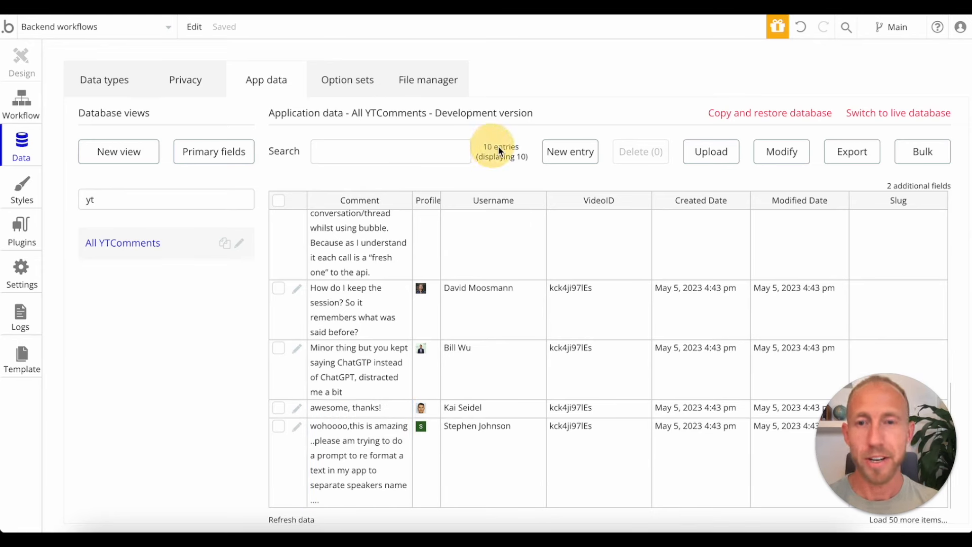
Return to the Table test page and check its comment list against the database records
click(450, 7)
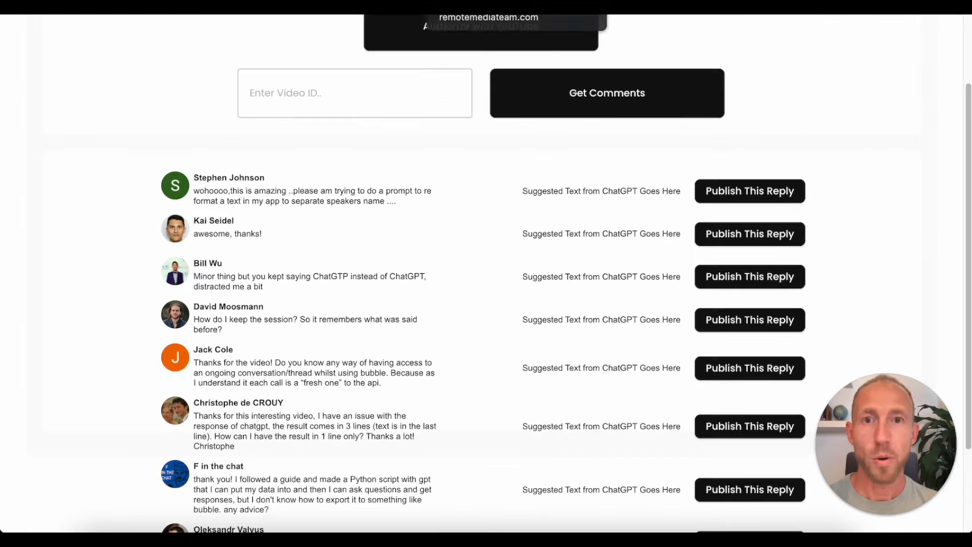
scroll(396, 338, up, 2)
scroll(395, 336, down, 4)
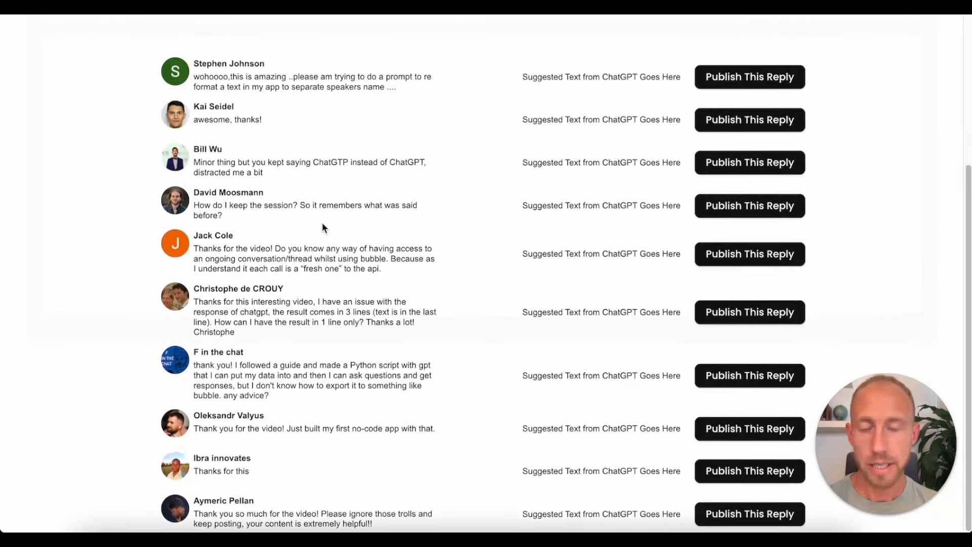
scroll(322, 223, up, 5)
scroll(322, 223, down, 1)
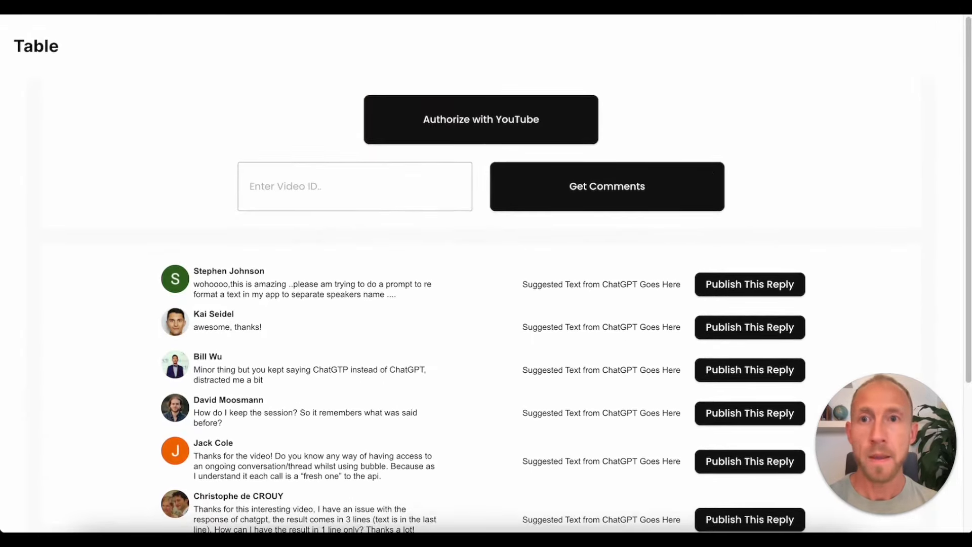
Examine the Schedule API Workflow action in the Get Comments button's workflow on the youtube-comments-api page
click(223, 7)
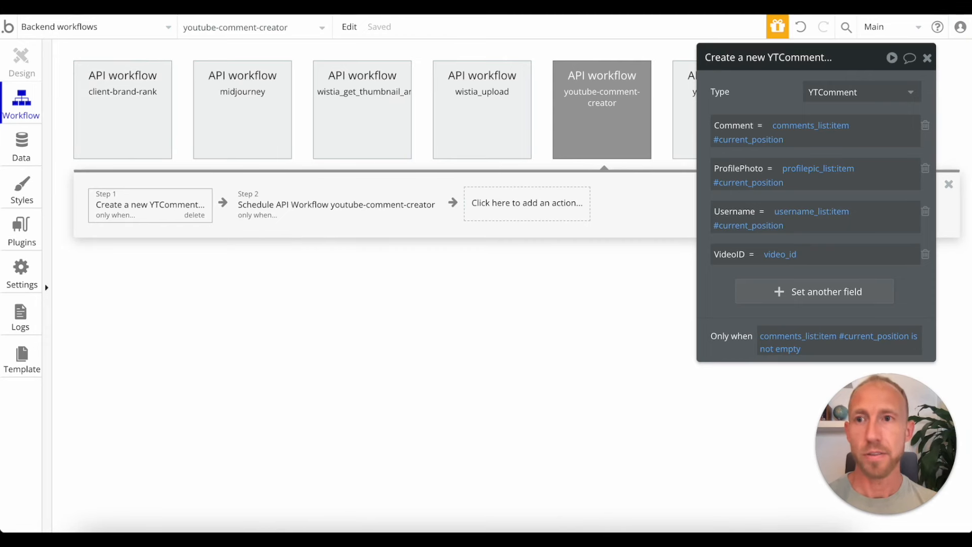
click(112, 7)
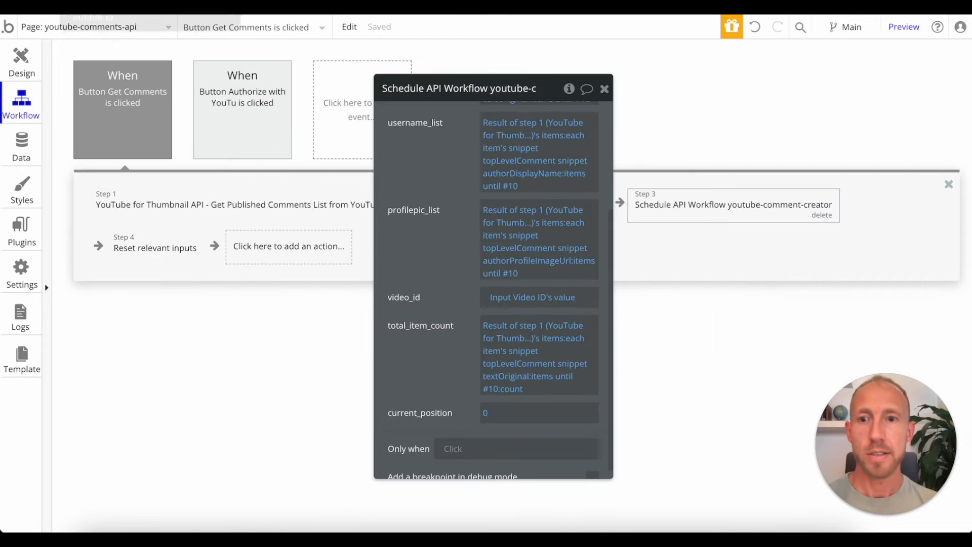
click(271, 218)
click(678, 214)
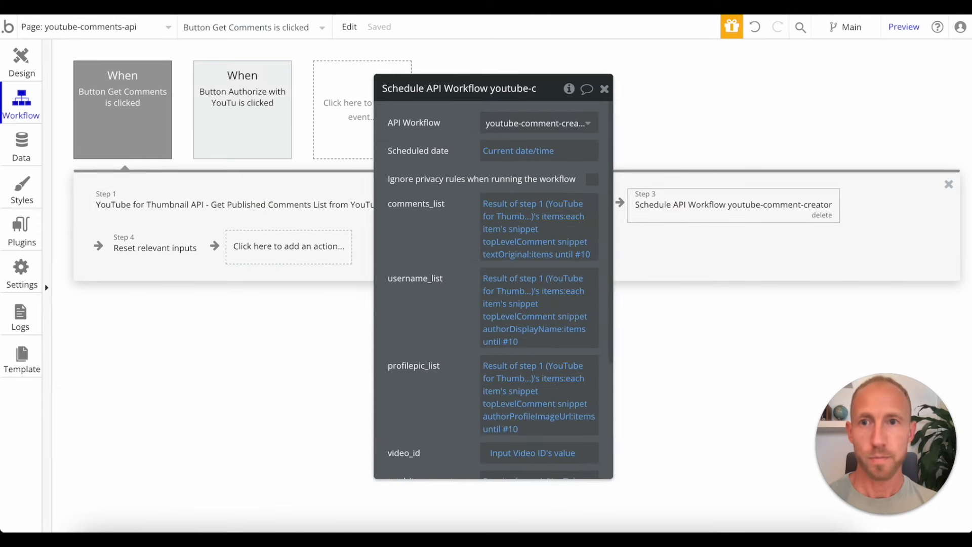
Review the youtube-comment-creator backend workflow's parameters, including current_position, total_item_count and the list parameters
click(243, 7)
drag(819, 59, 599, 60)
click(820, 118)
click(867, 91)
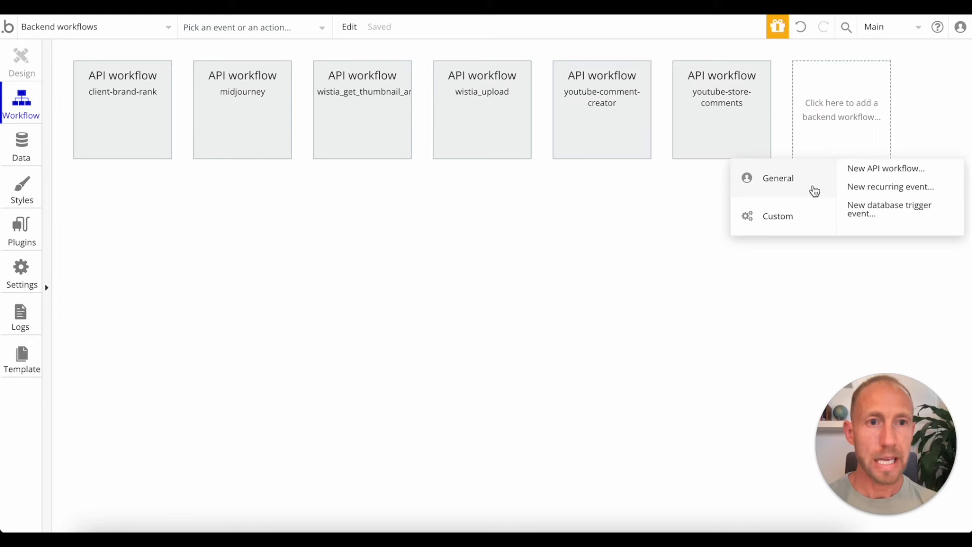
click(585, 104)
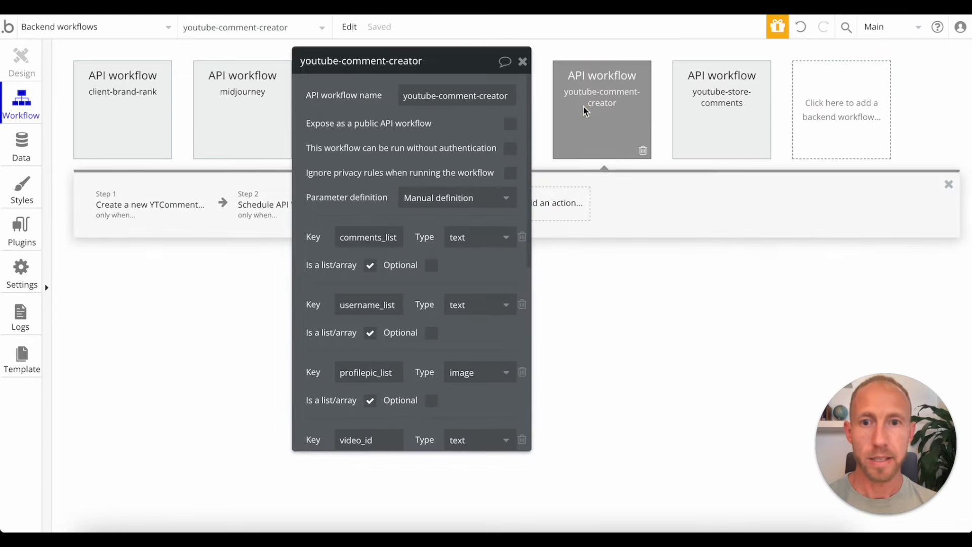
scroll(384, 224, down, 5)
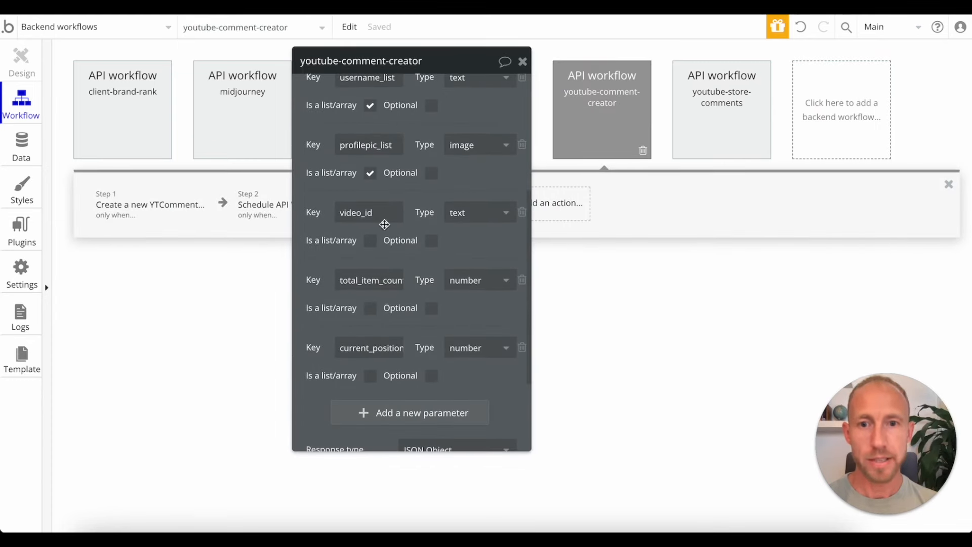
scroll(395, 202, down, 1)
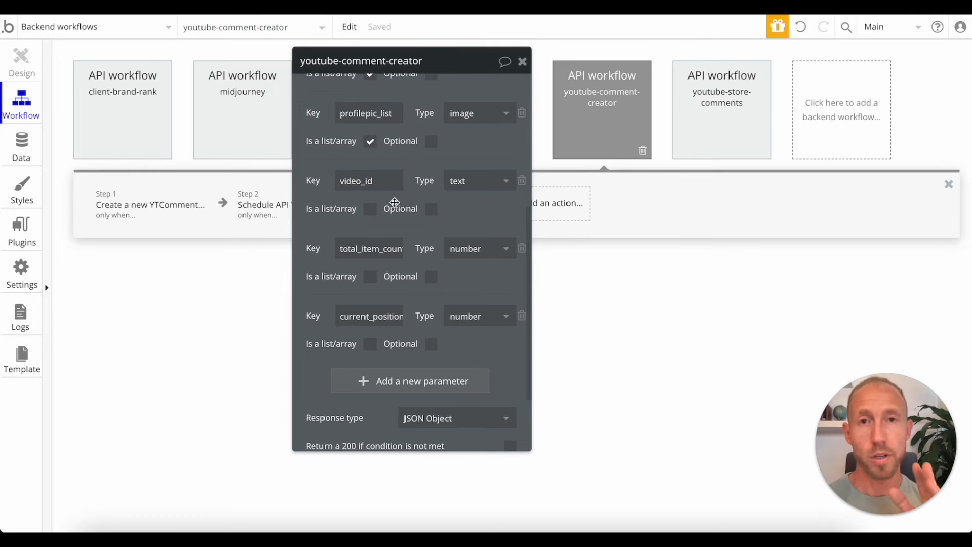
double_click(373, 315)
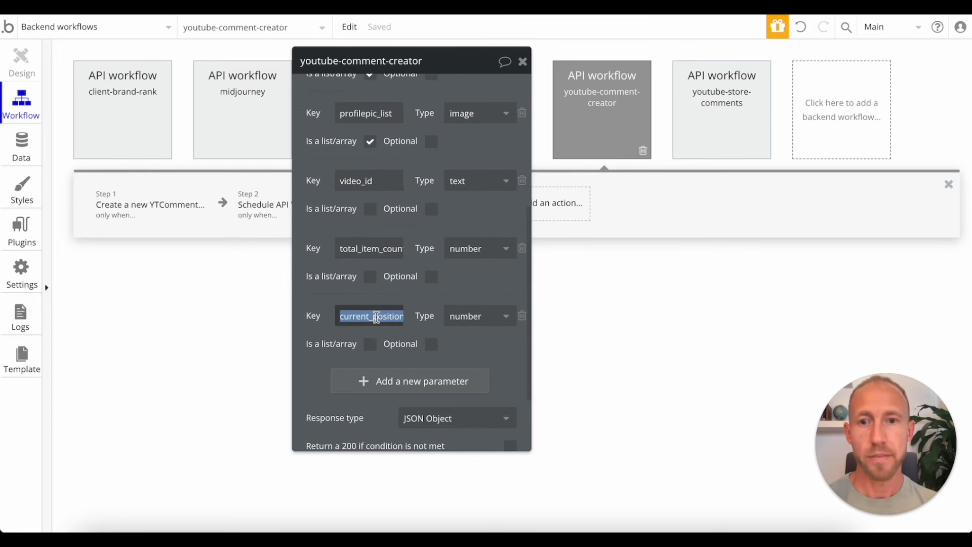
scroll(392, 253, up, 3)
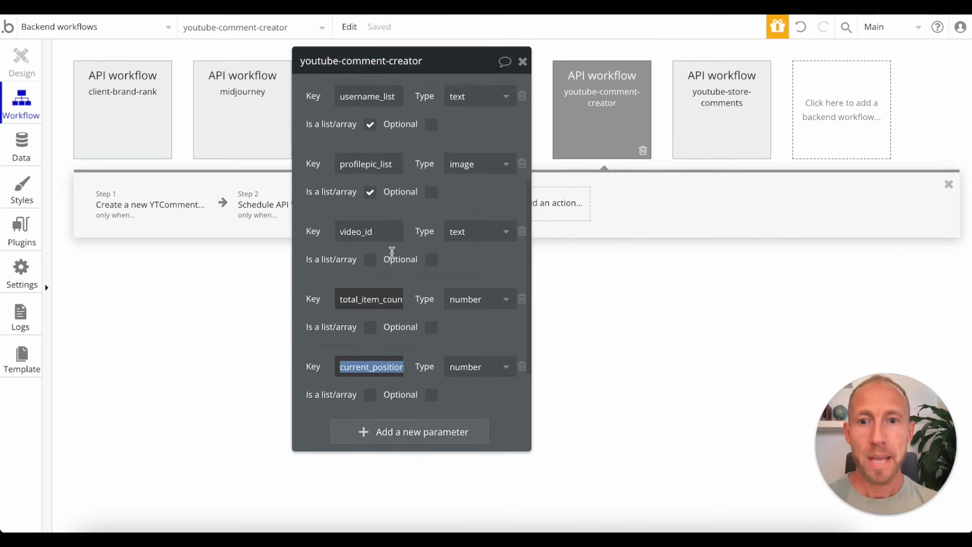
double_click(378, 119)
scroll(386, 229, down, 1)
double_click(384, 336)
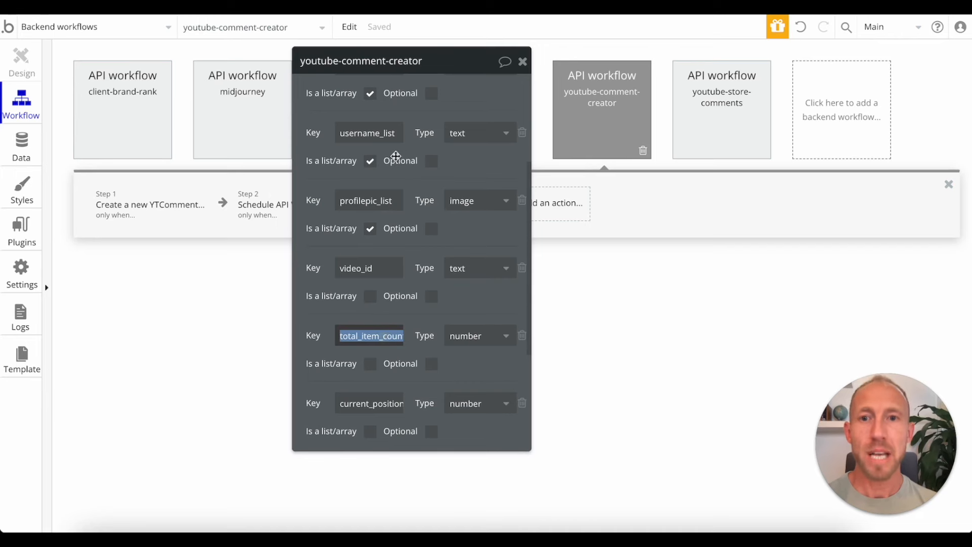
double_click(374, 136)
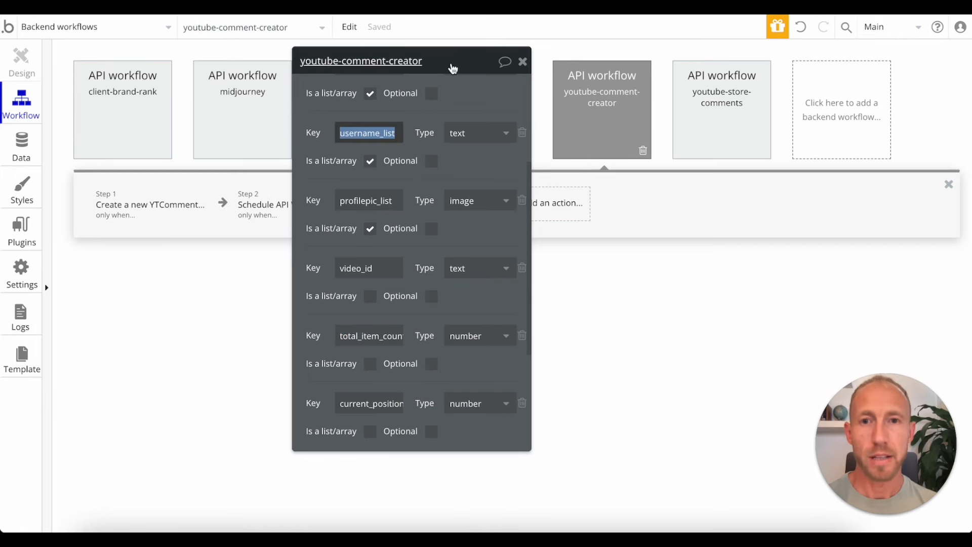
Compare the recursive Schedule API Workflow action's values and run condition with the parameters defined on youtube-comment-creator
click(376, 218)
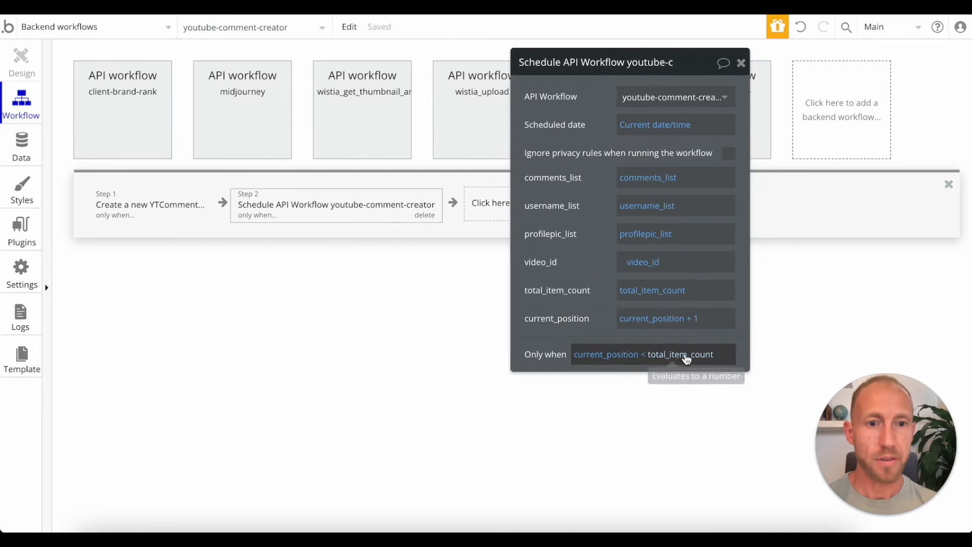
drag(689, 69, 441, 89)
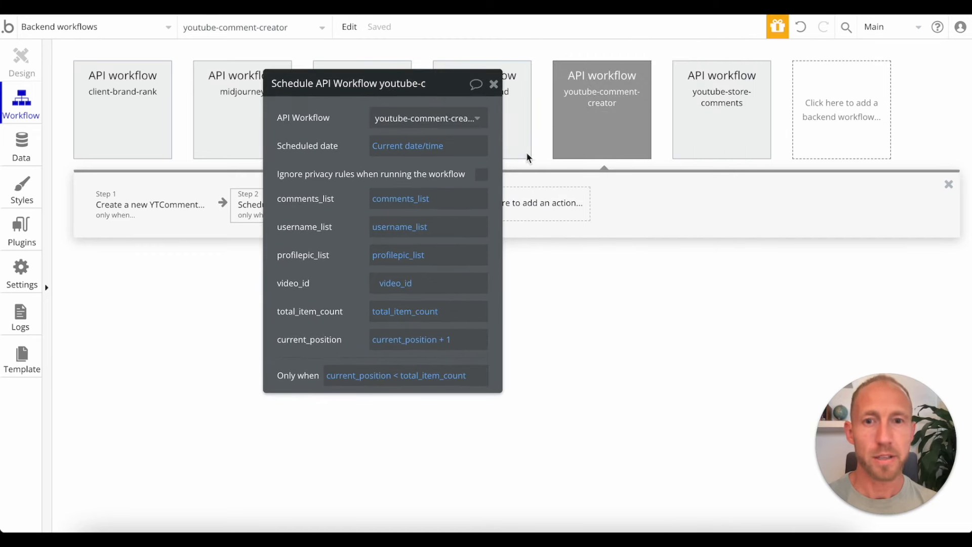
click(589, 111)
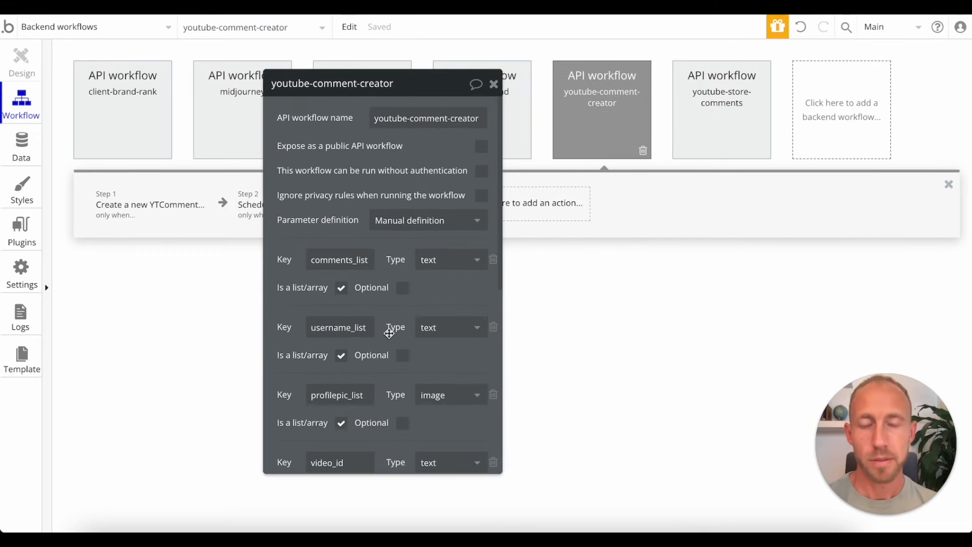
scroll(390, 326, down, 6)
scroll(389, 332, up, 3)
scroll(389, 333, down, 1)
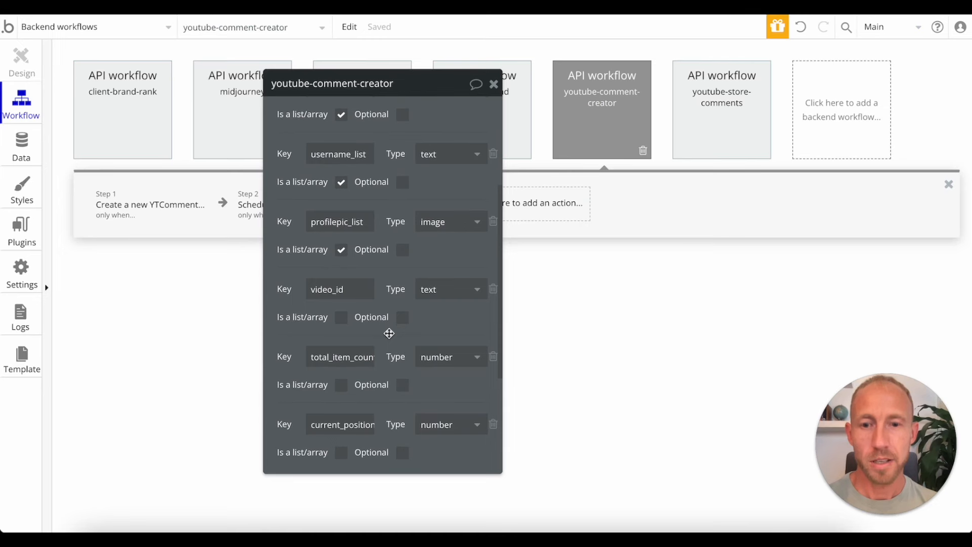
Examine the total_item_count and current_position number parameters of the youtube-comment-creator backend workflow
drag(434, 94, 466, 82)
click(475, 178)
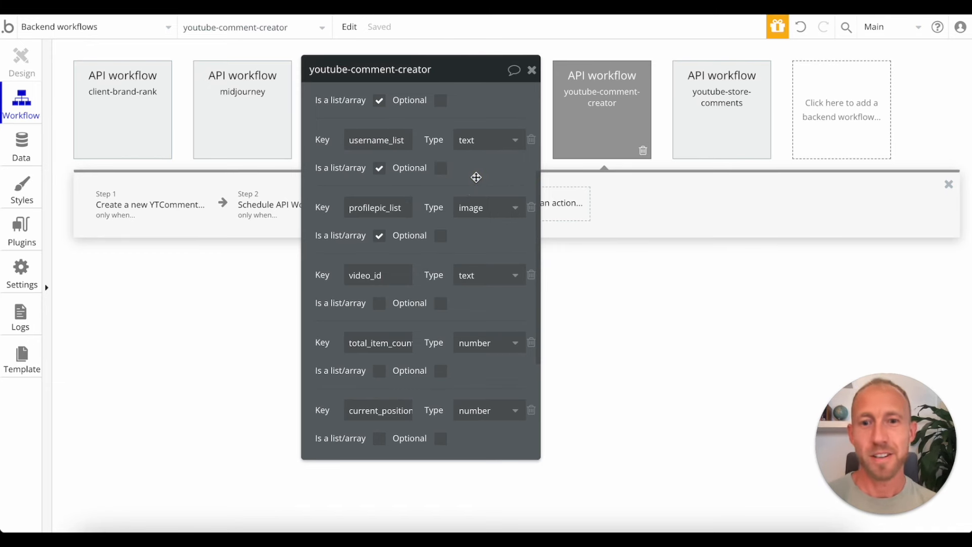
click(477, 235)
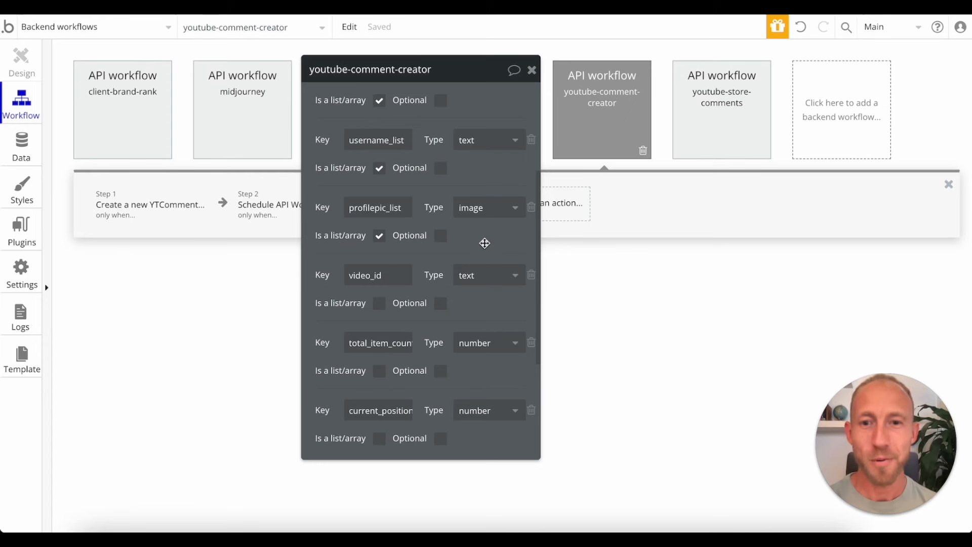
scroll(484, 243, down, 1)
double_click(399, 306)
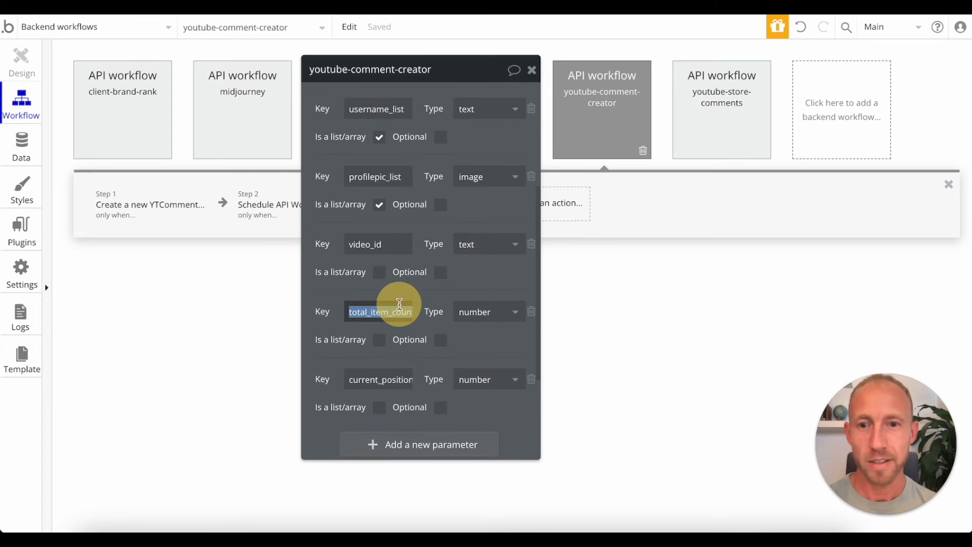
drag(371, 309, 541, 319)
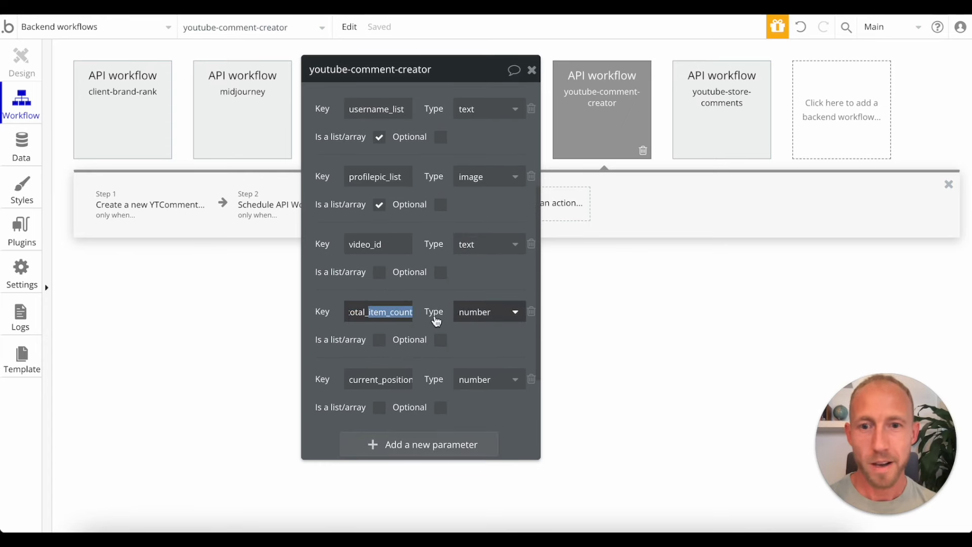
double_click(399, 310)
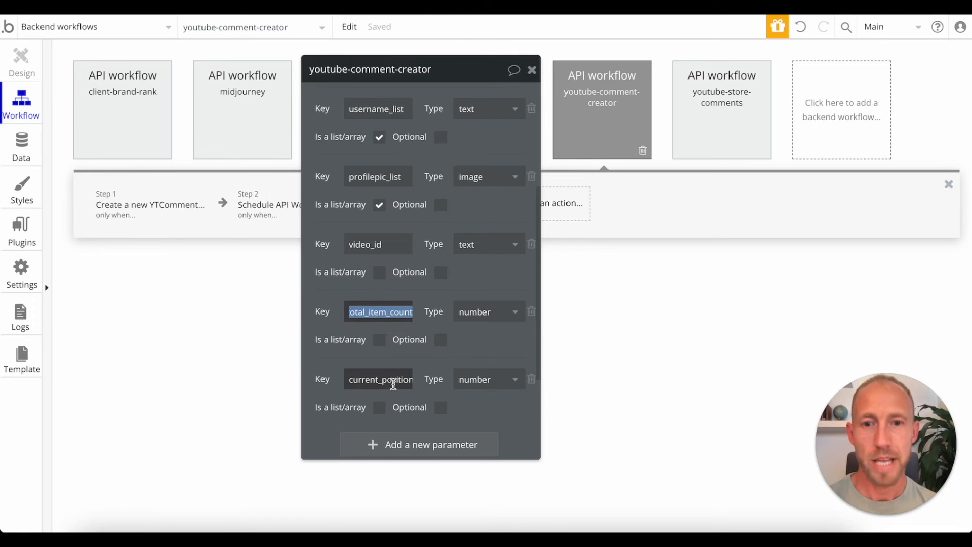
double_click(391, 380)
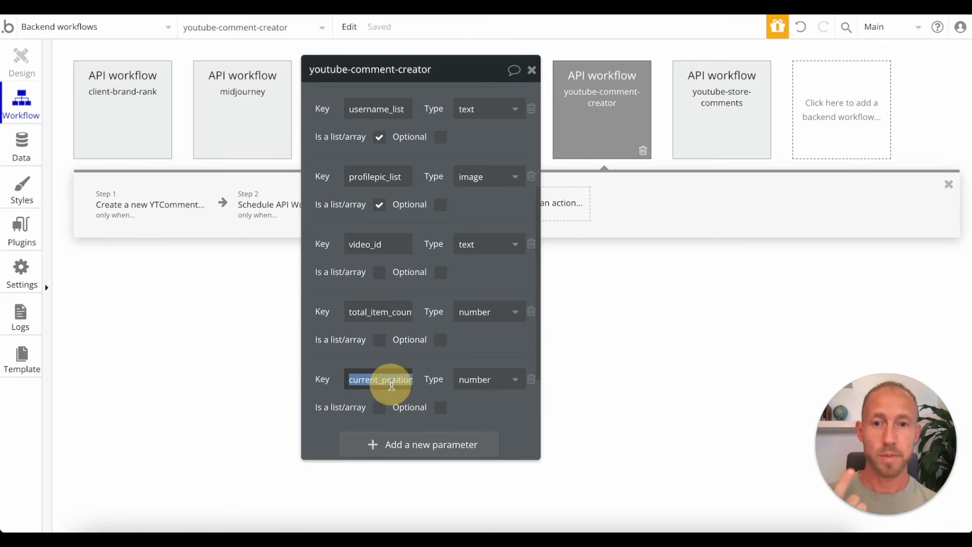
Check the comments_list parameter's key, type and list setting in the youtube-comment-creator definition
scroll(392, 384, up, 1)
scroll(391, 385, up, 4)
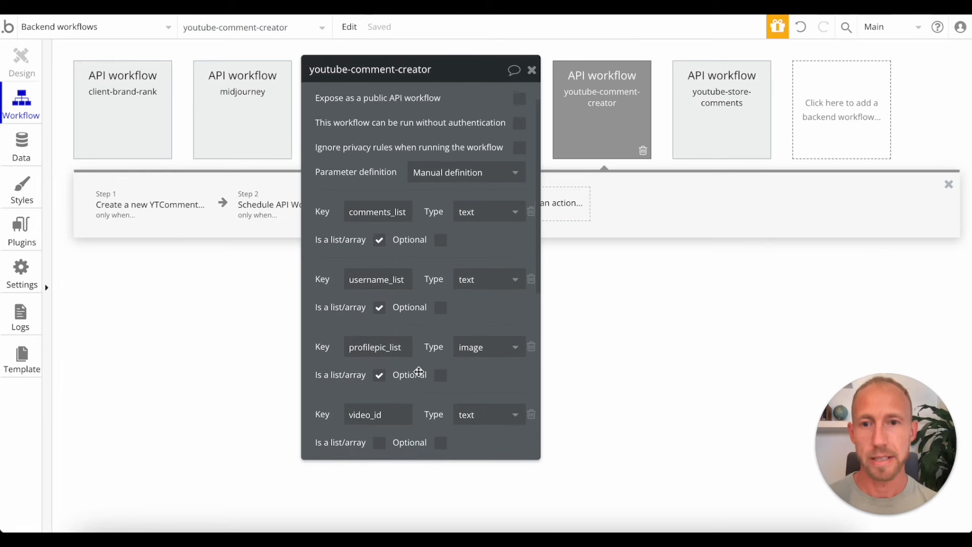
double_click(381, 213)
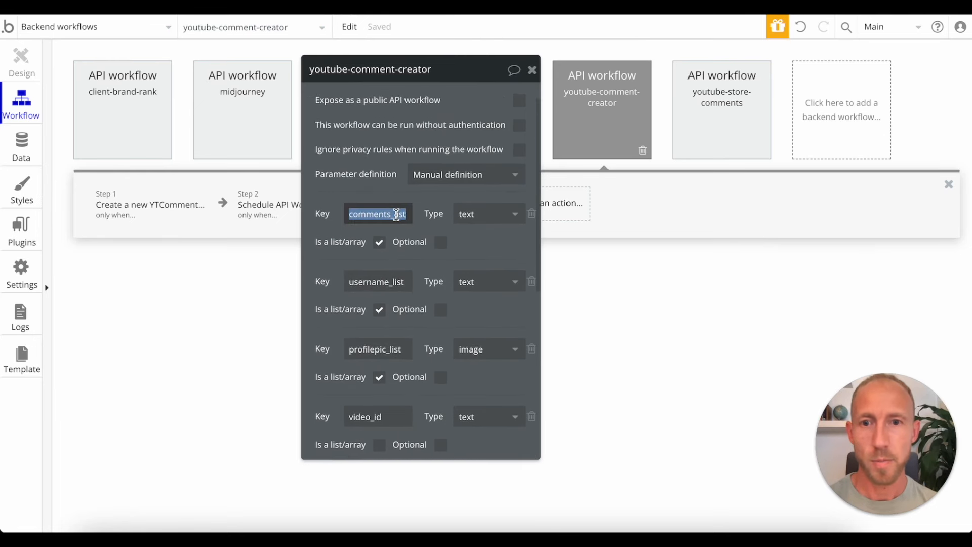
double_click(397, 215)
click(422, 215)
double_click(385, 213)
click(365, 215)
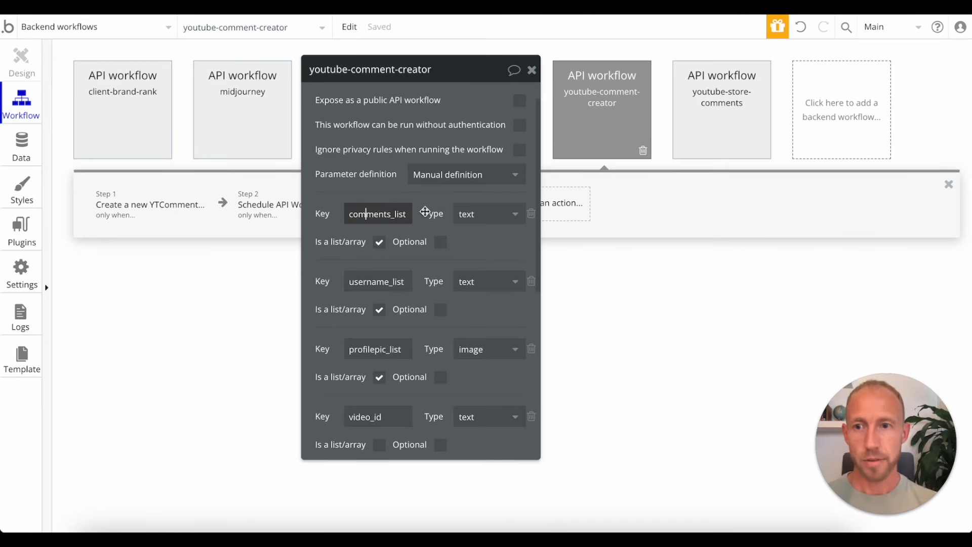
Compare the field values and run condition of the YTComment creation action with those of the recursive Schedule API Workflow action
click(167, 207)
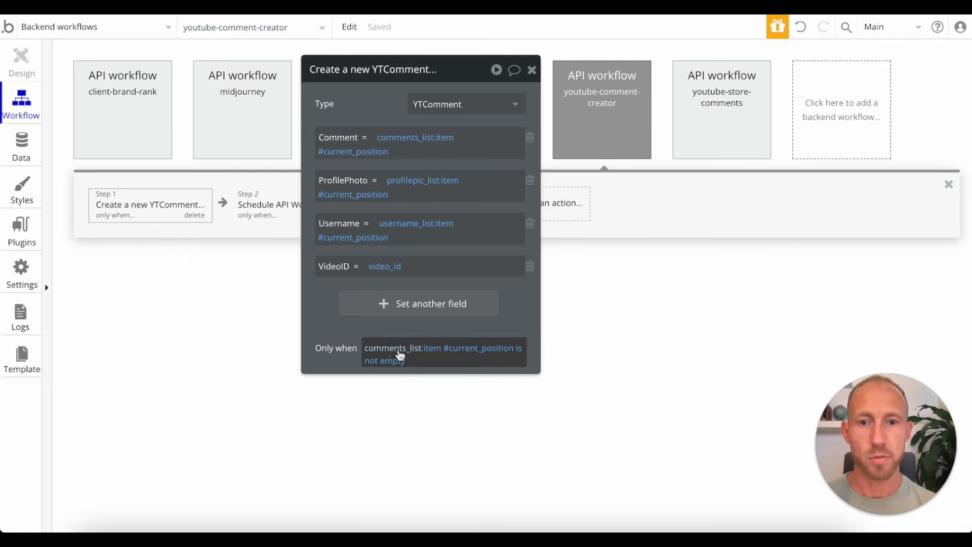
click(268, 205)
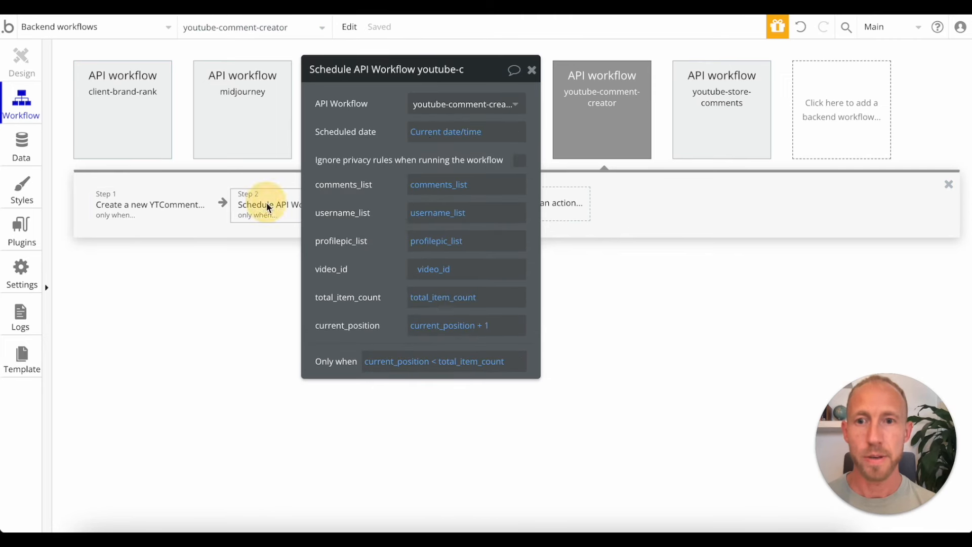
drag(477, 71, 586, 76)
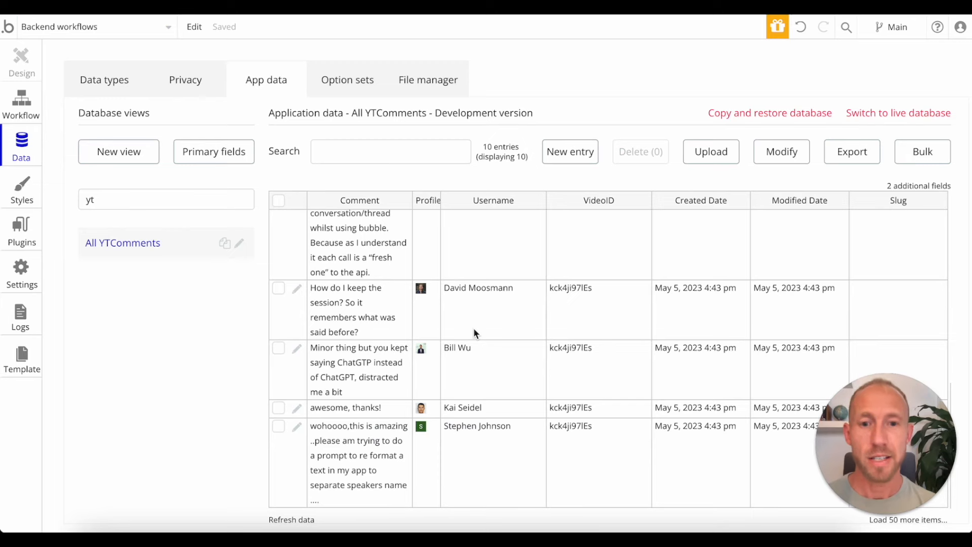
Look through the stored records in the All YTComments view of the development database
scroll(379, 301, down, 6)
scroll(378, 302, up, 2)
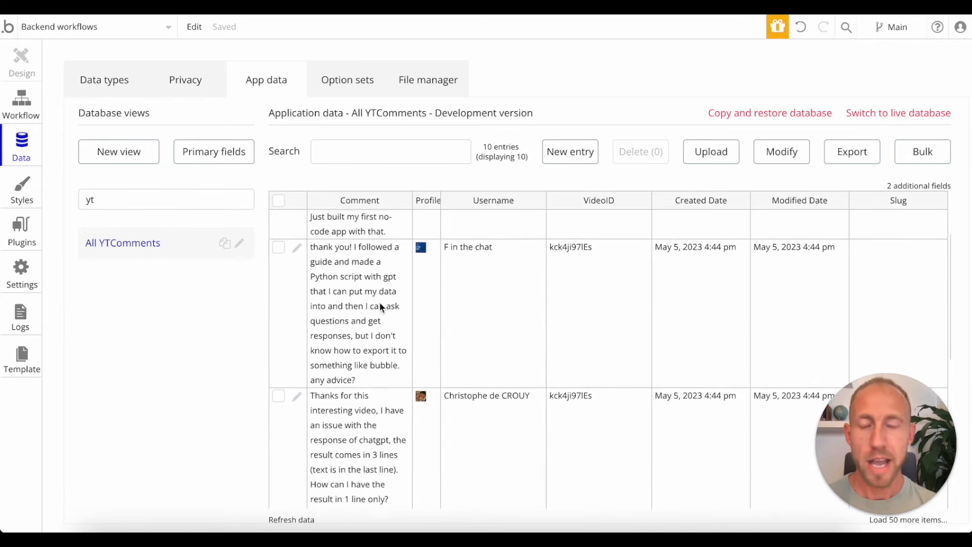
scroll(380, 306, up, 2)
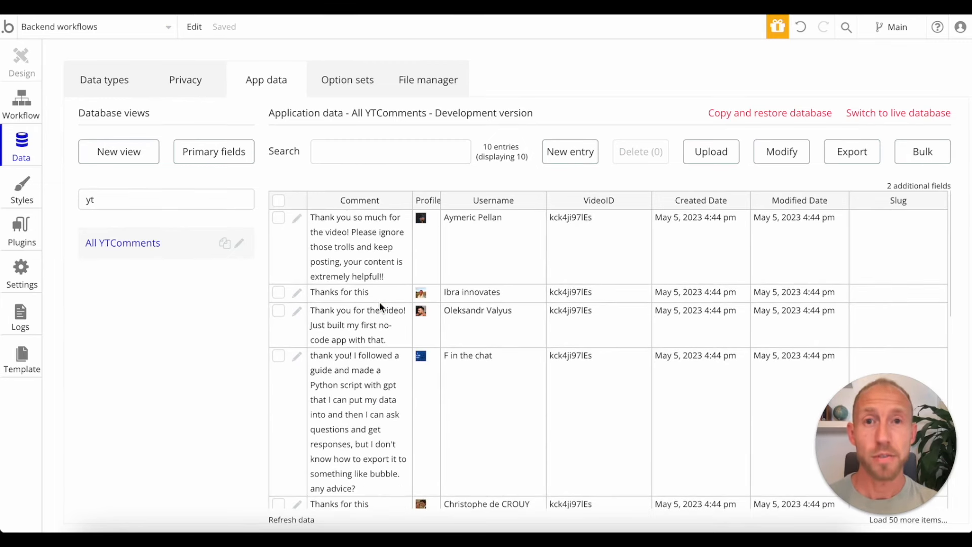